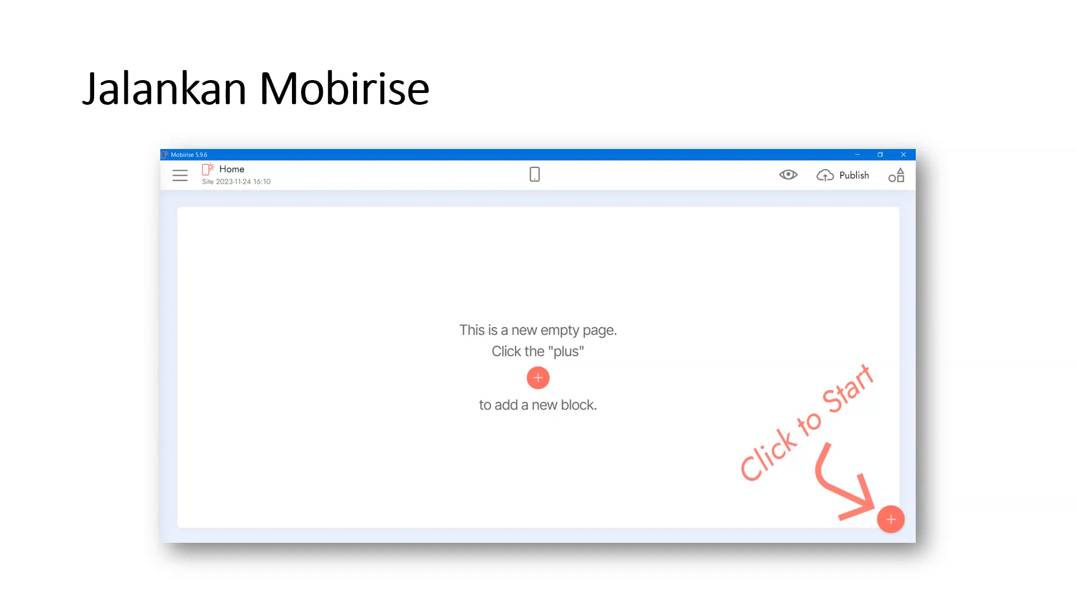
Step: Exit the slide show and return to slide 11, 'Jalankan Mobirise', in Normal view
key(Escape)
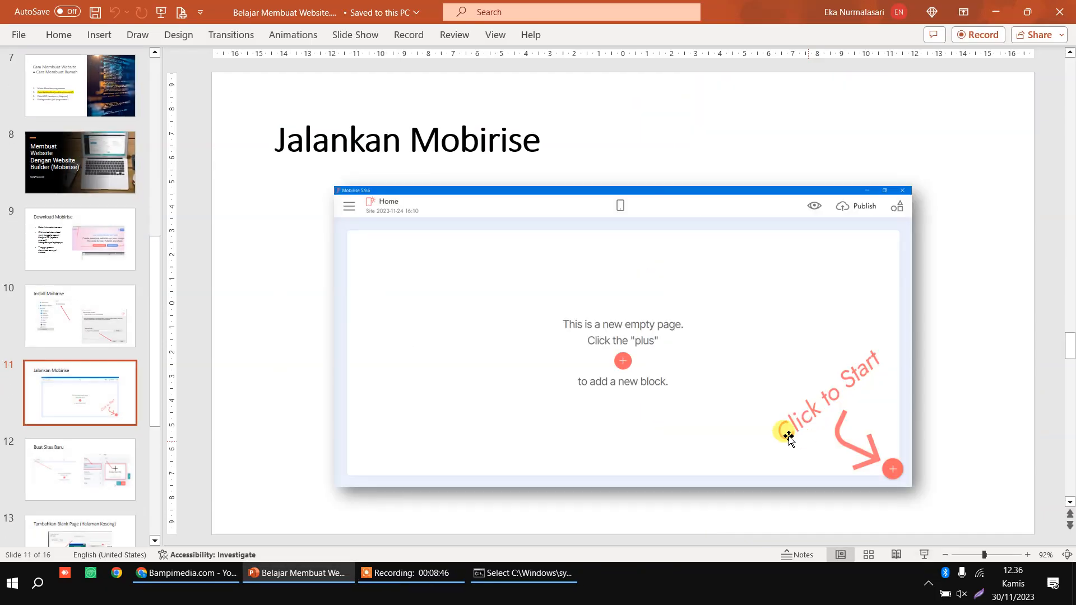
Step: Launch Mobirise from the Start menu app list, opening the Resto Siap Kenyang site
click(5, 599)
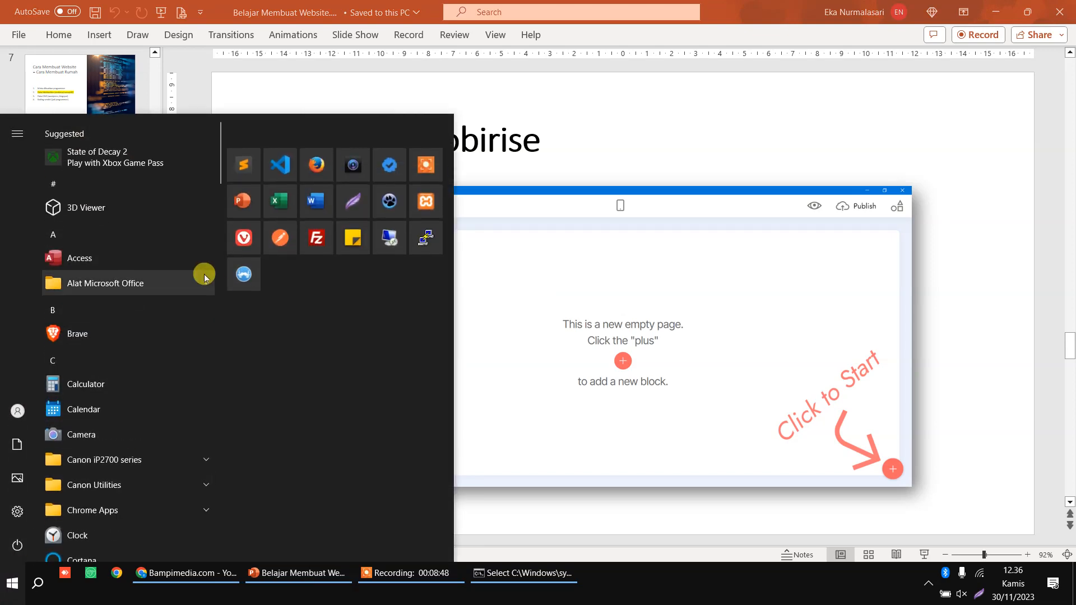
scroll(190, 284, down, 10)
scroll(183, 313, down, 10)
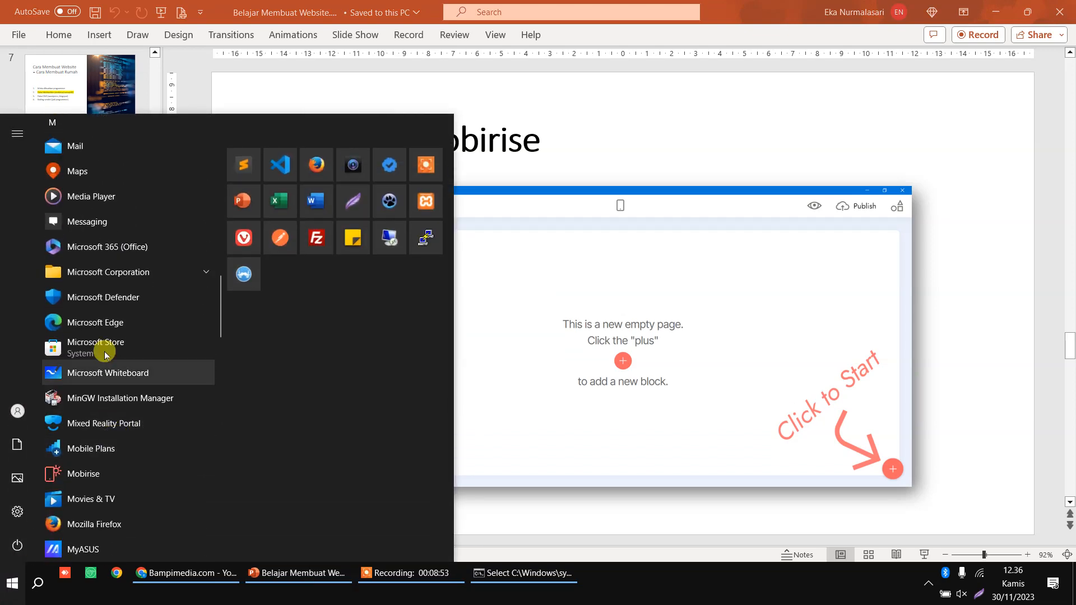
scroll(98, 352, up, 3)
scroll(98, 352, down, 4)
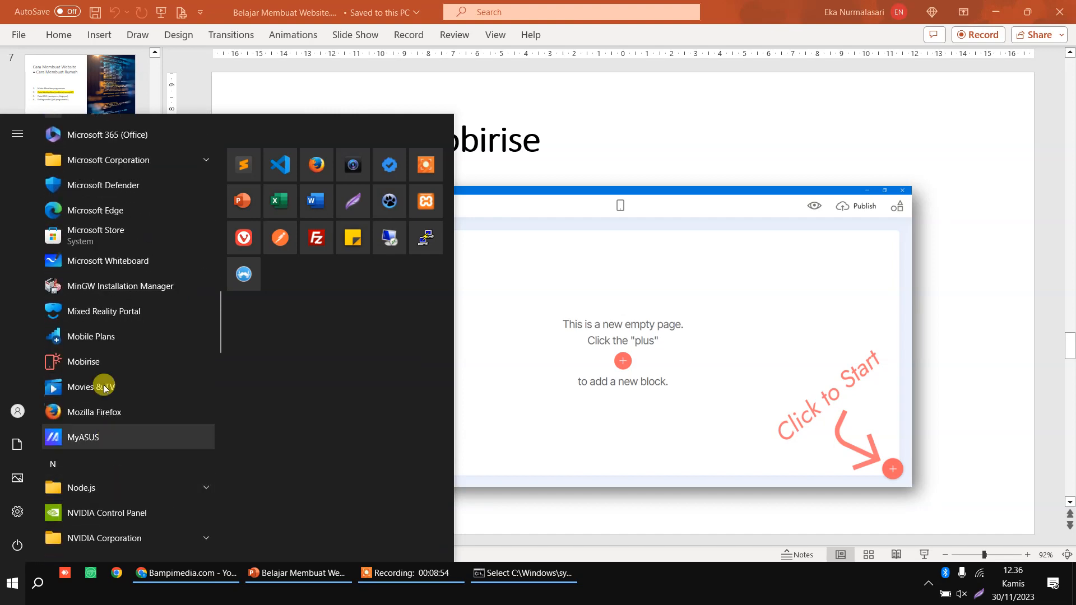
click(110, 358)
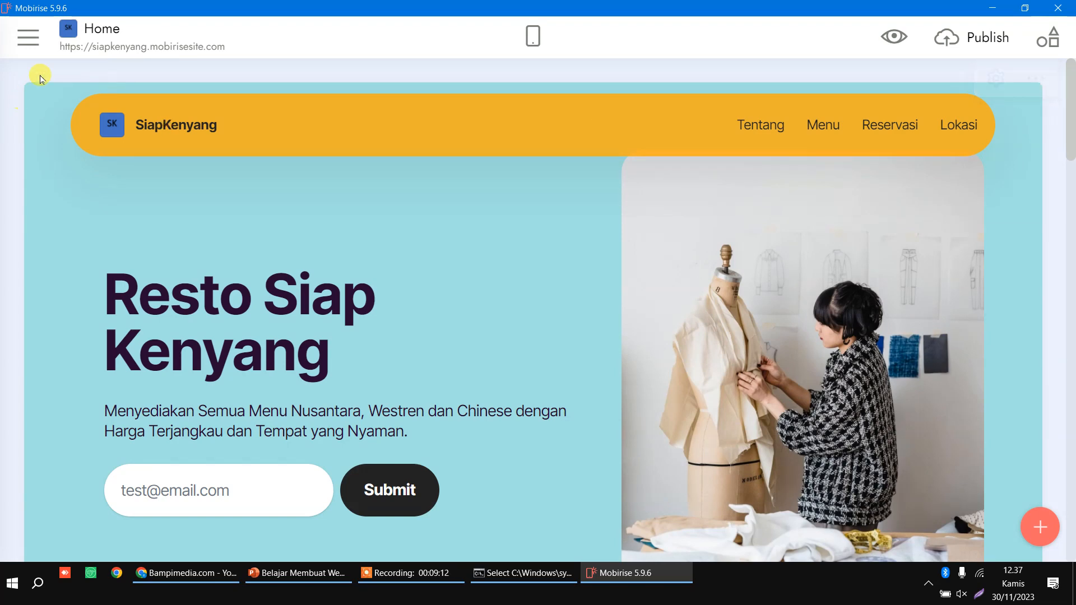
Step: Dismiss the Cyber Monday popup and reopen Mobirise's side menu with Pages, Sites, Account, Extensions, Help
click(29, 38)
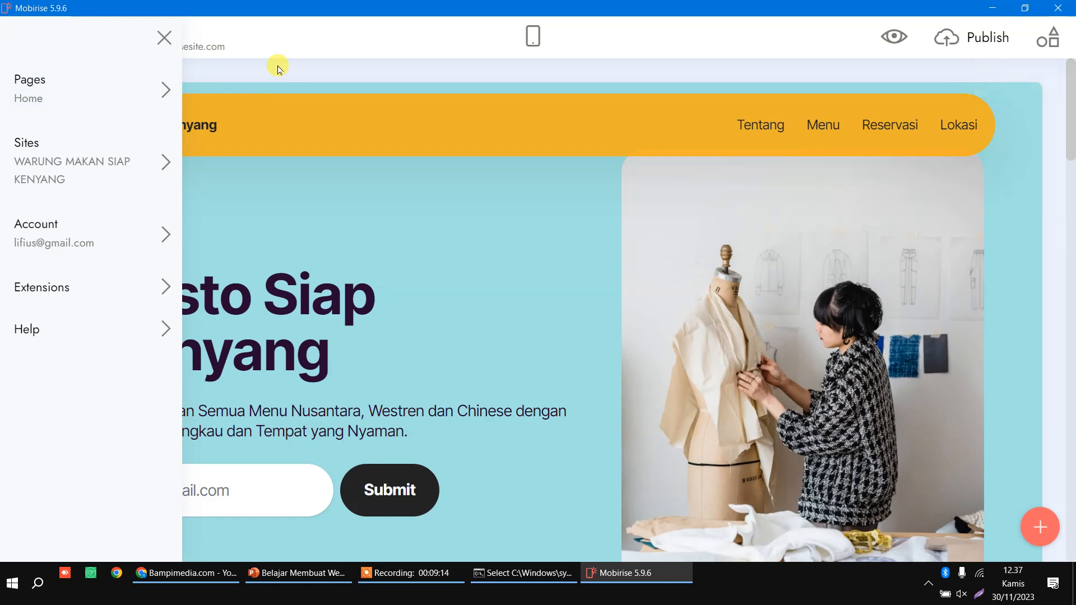
click(278, 66)
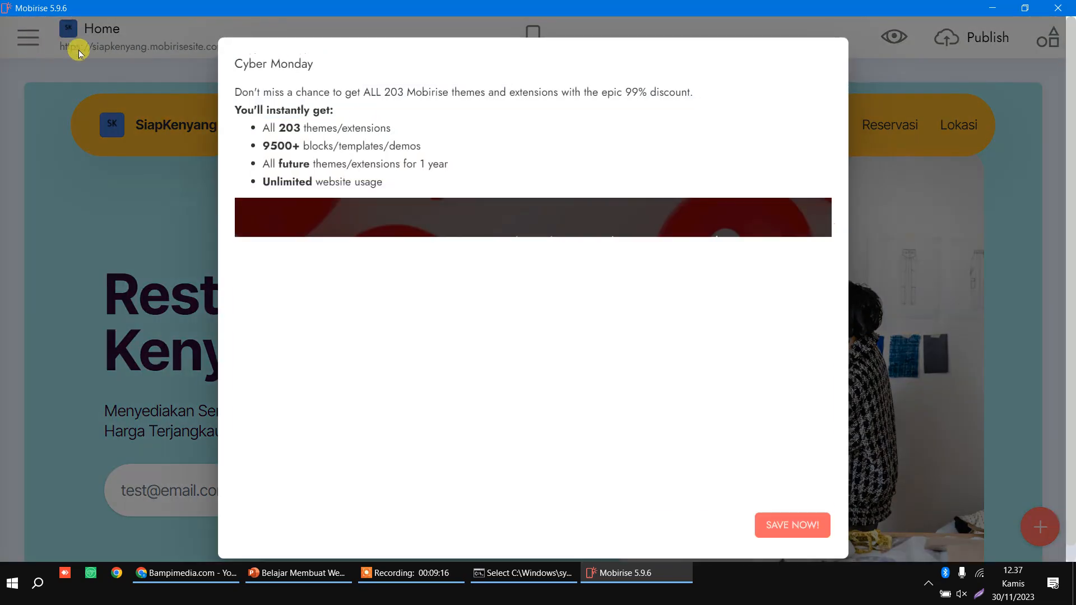
click(774, 522)
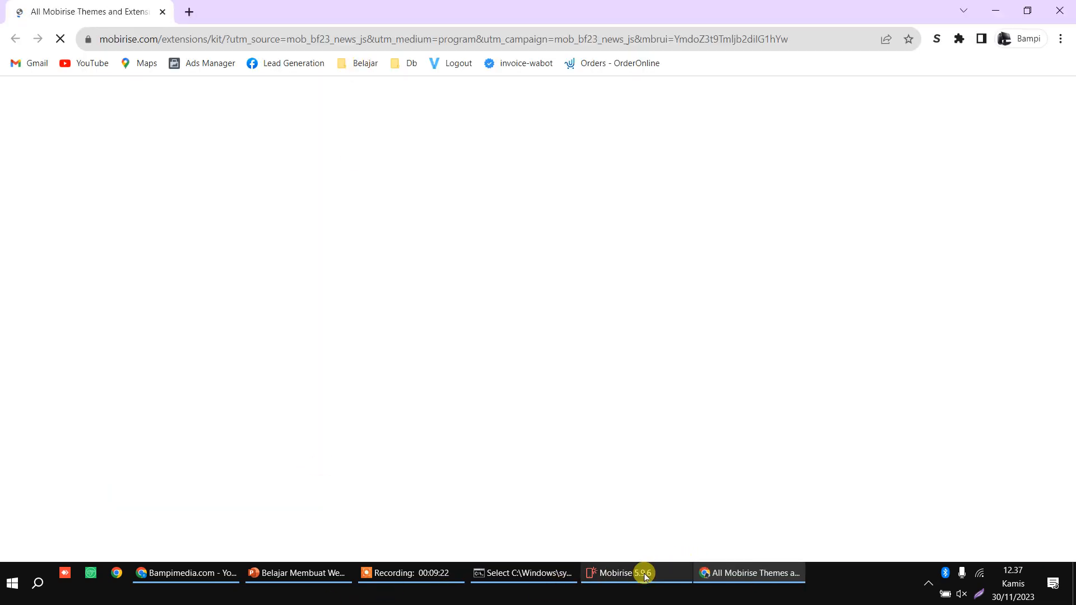
click(641, 575)
click(28, 38)
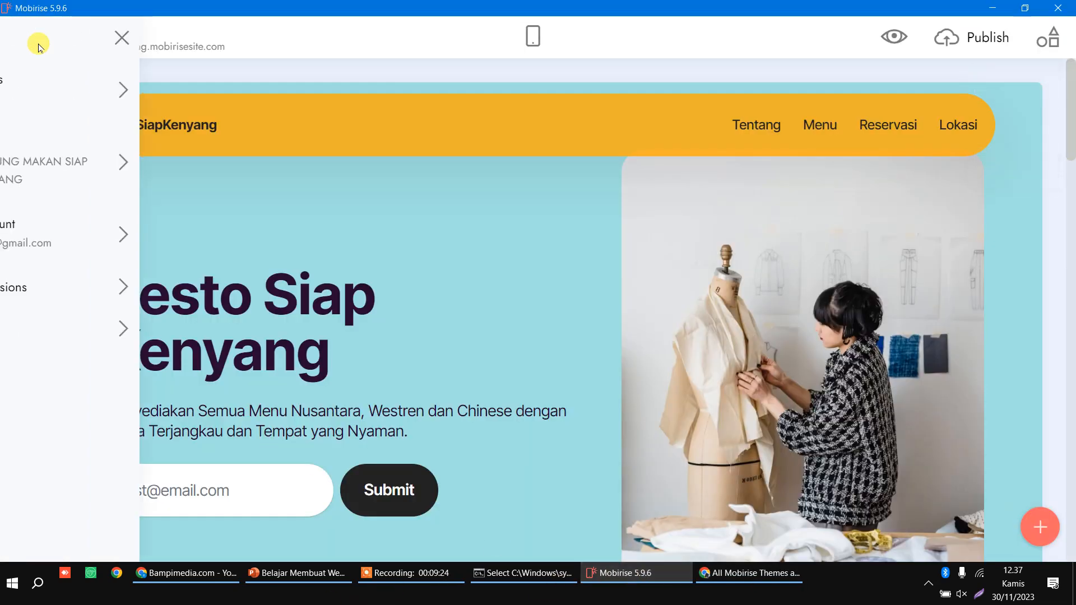
click(163, 40)
click(33, 48)
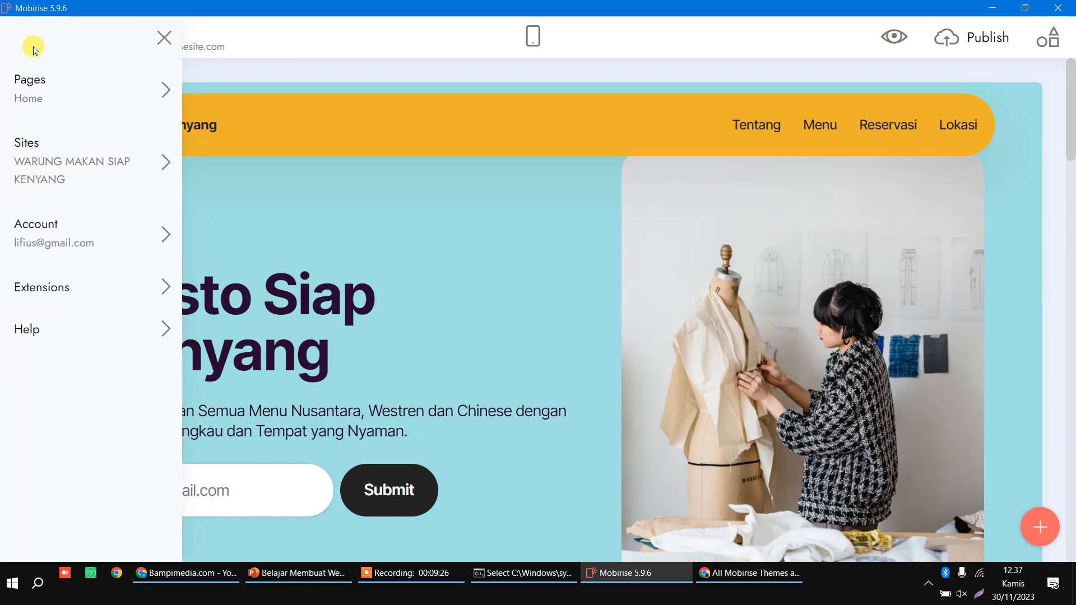
Step: Create a new site named 'web jualan buku' from a blank page, then return to PowerPoint
click(71, 155)
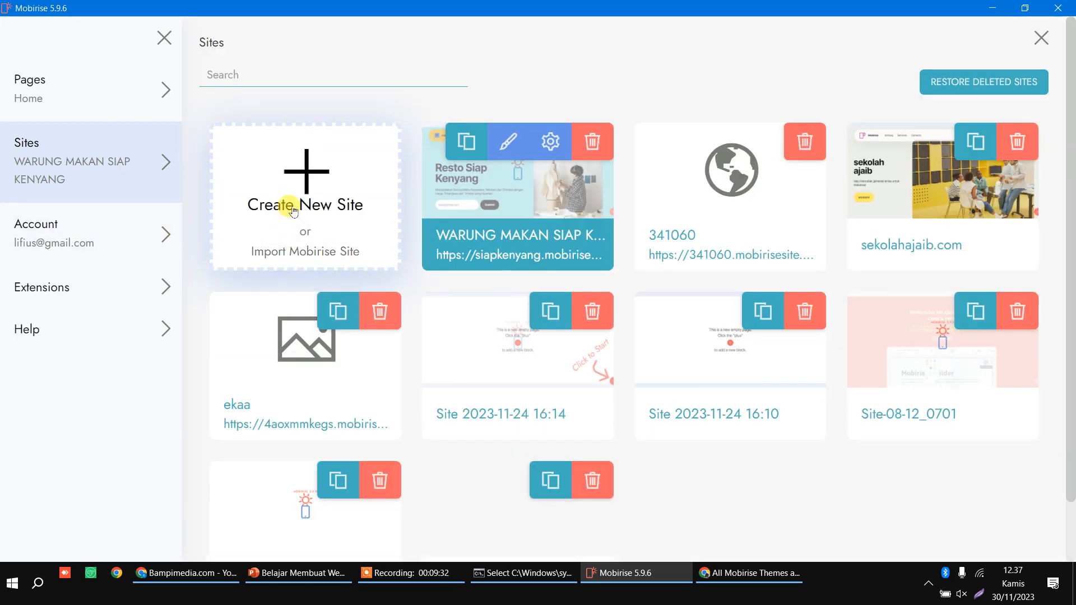
click(293, 208)
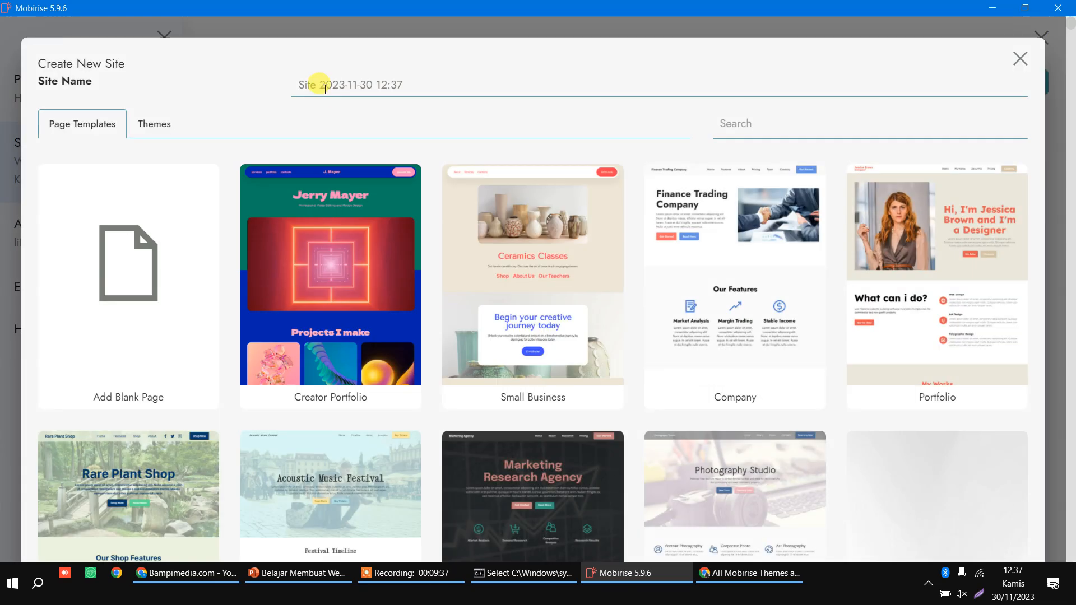
double_click(325, 87)
triple_click(323, 87)
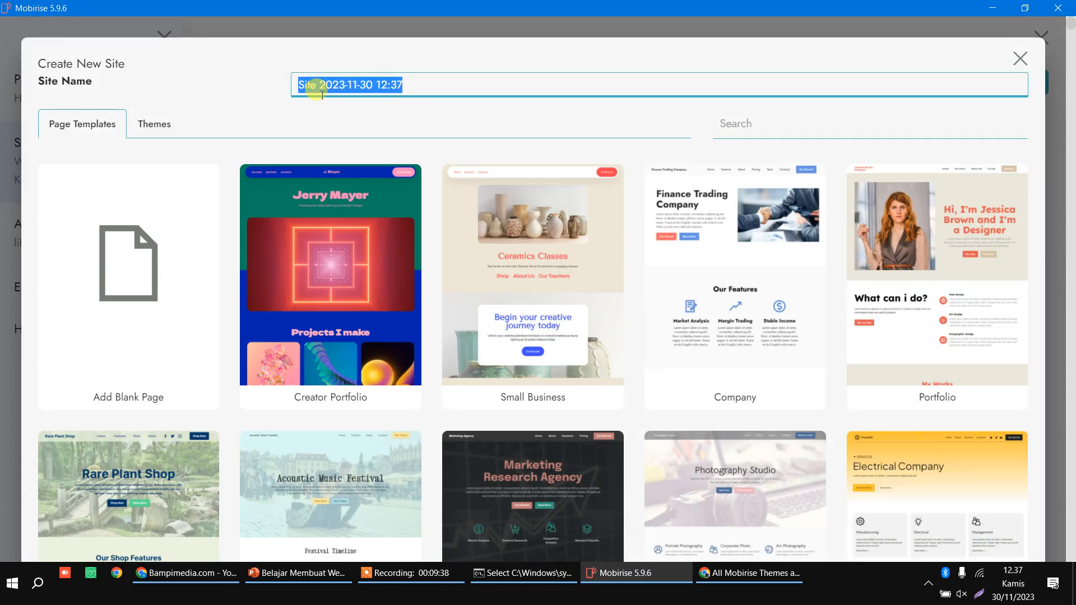
text(web jualan buku)
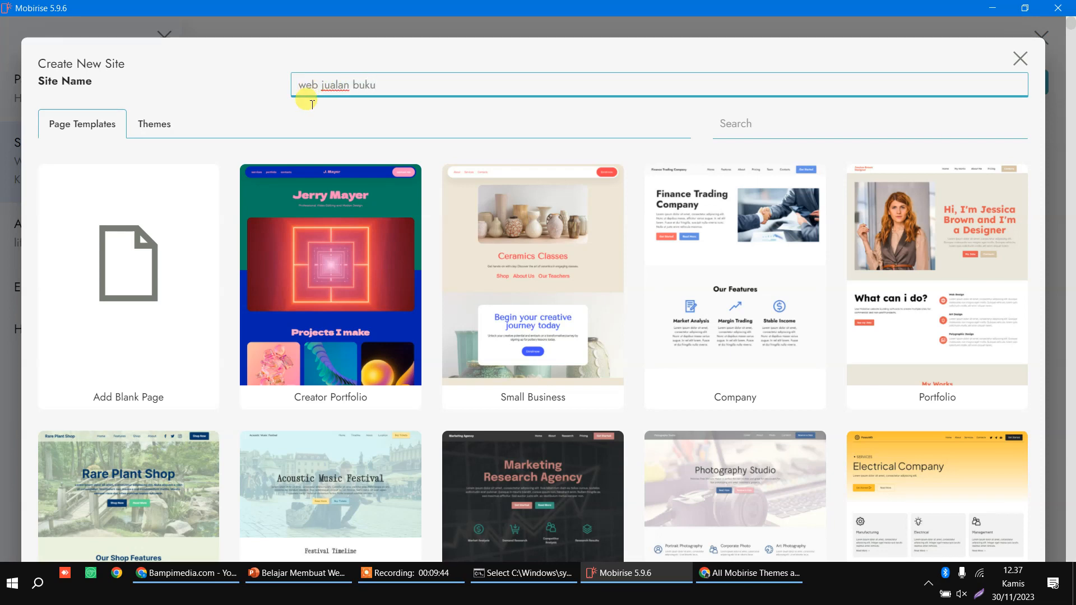
click(116, 261)
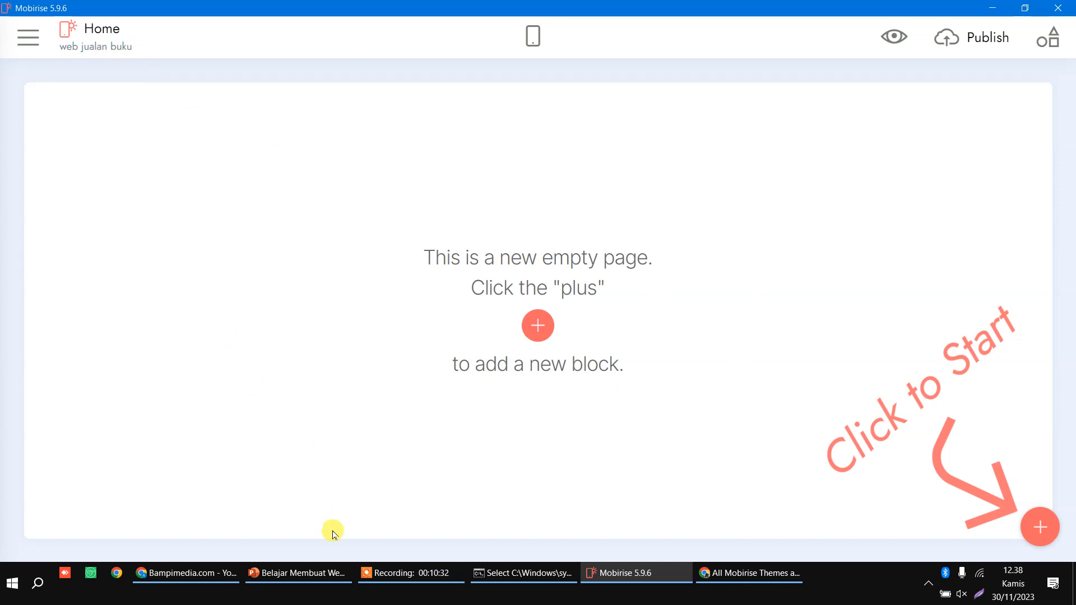
click(301, 583)
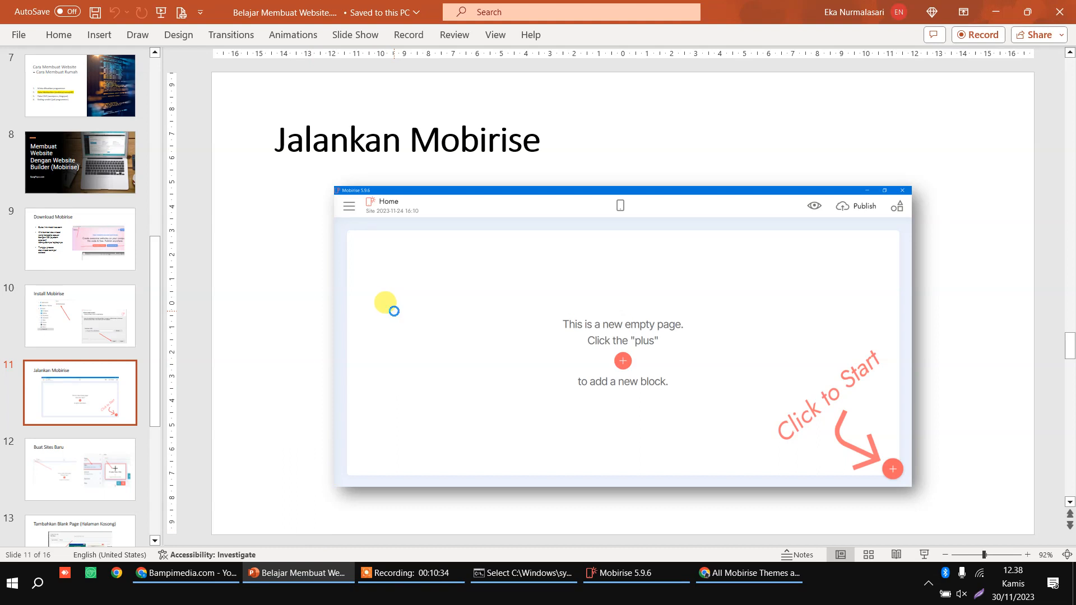
Step: Start a new presentation titled 'Layout Website Buku'
key(ctrl+n)
click(504, 265)
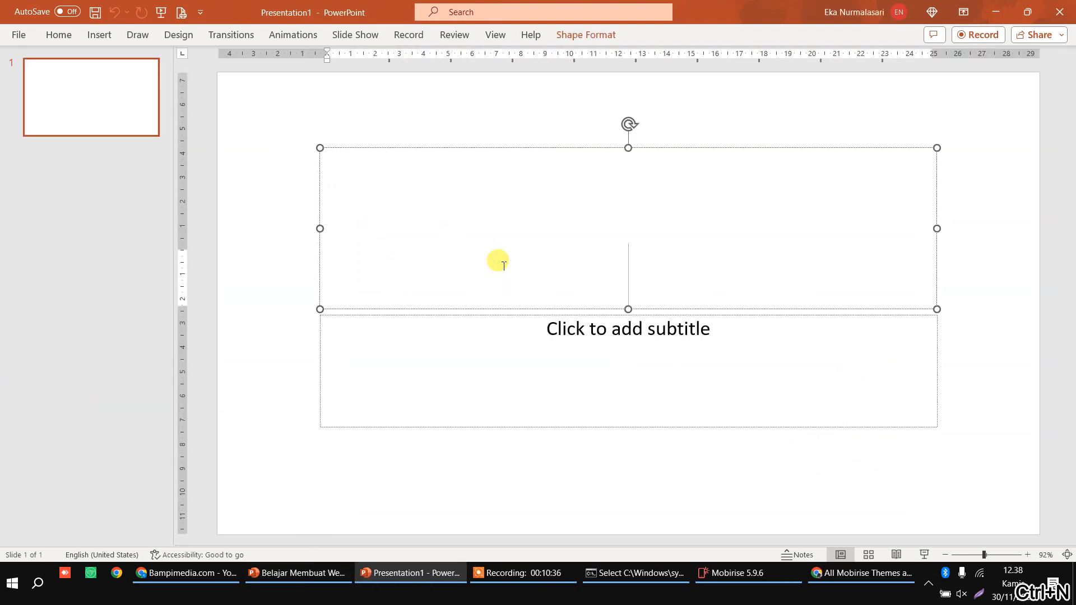
text(Layout W)
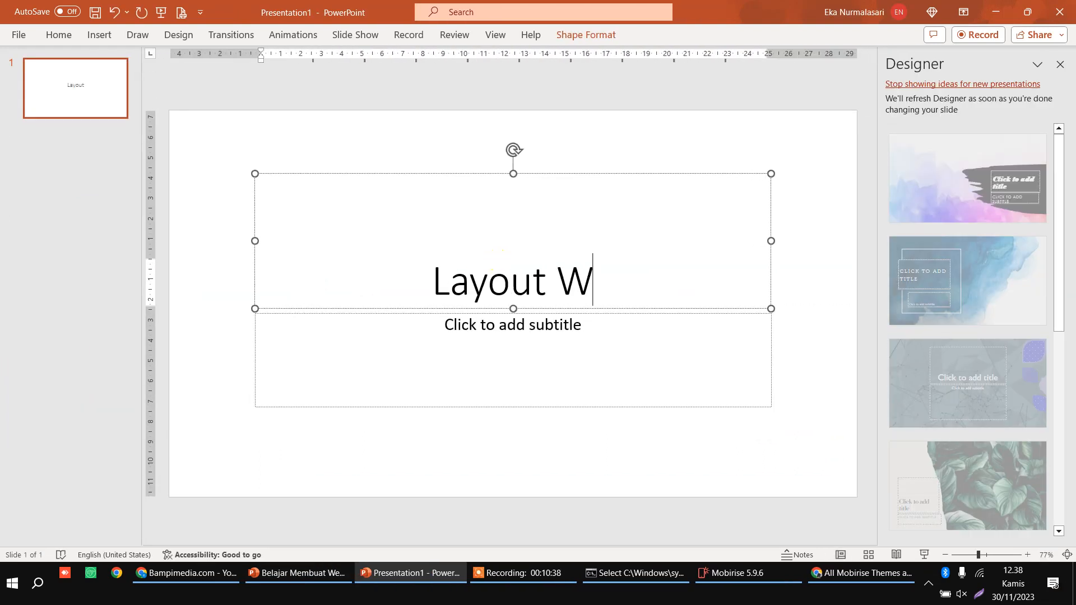
text(ebsite Buku)
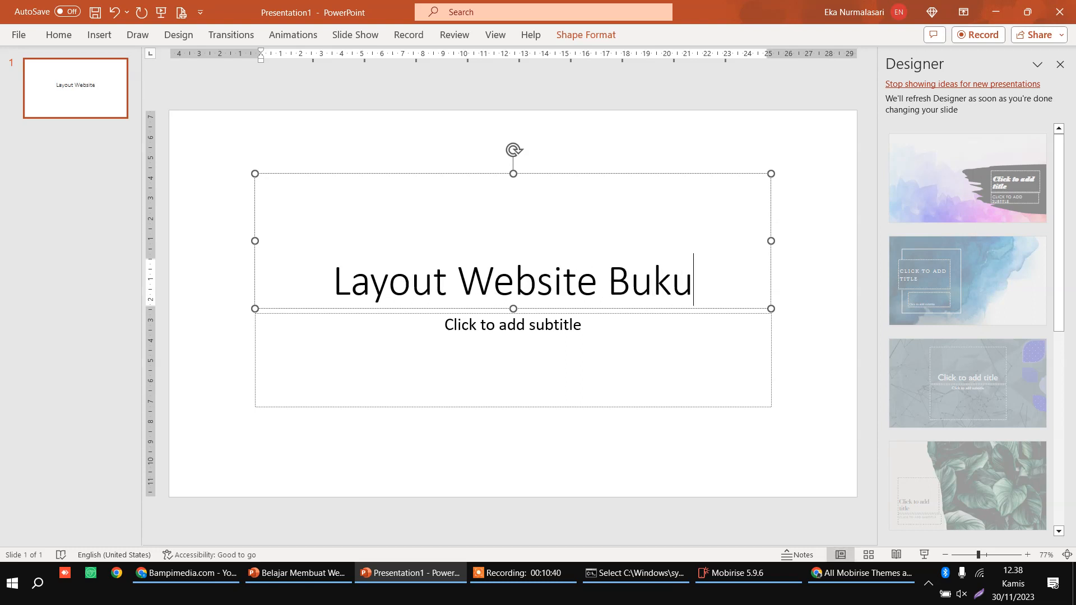
click(86, 87)
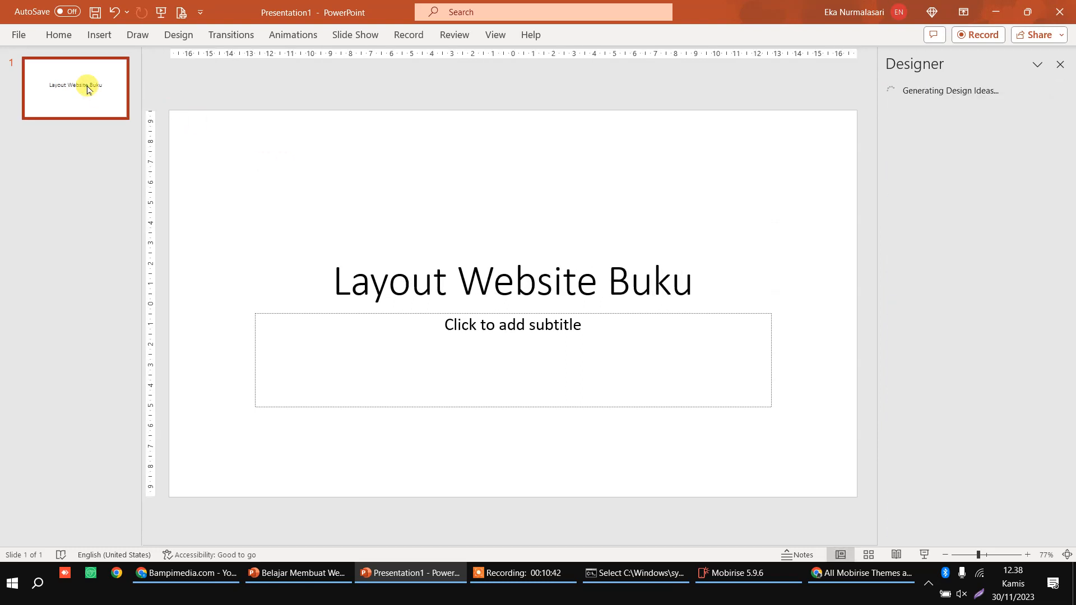
Step: Add a second slide and delete its placeholders so it is blank
key(ctrl+m)
drag(192, 122, 817, 486)
key(Delete)
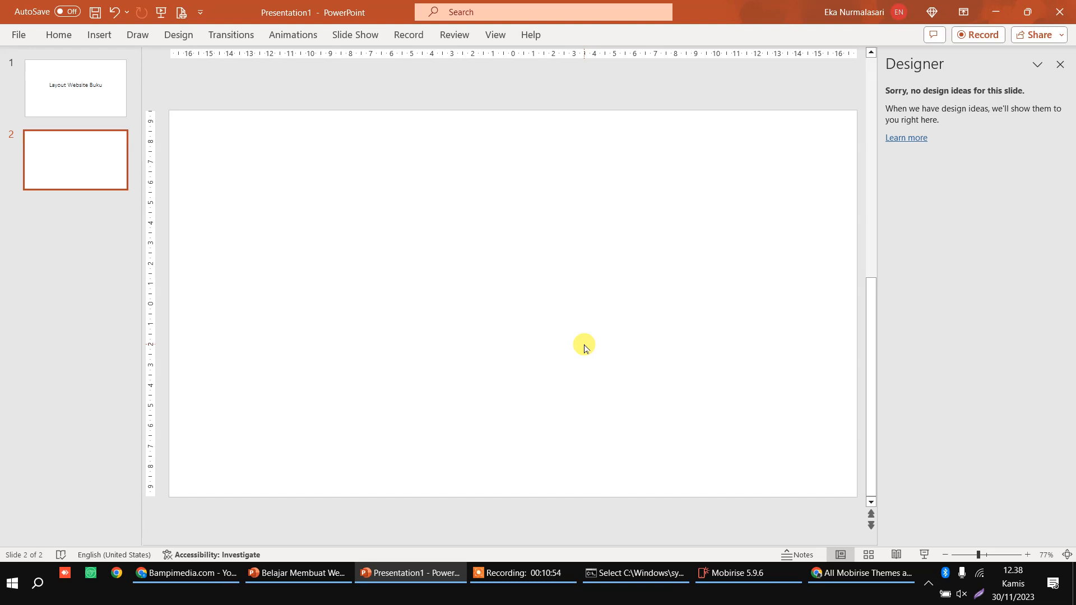
Step: Draw a wide blue rectangle as the header bar across the top of slide 2
click(92, 35)
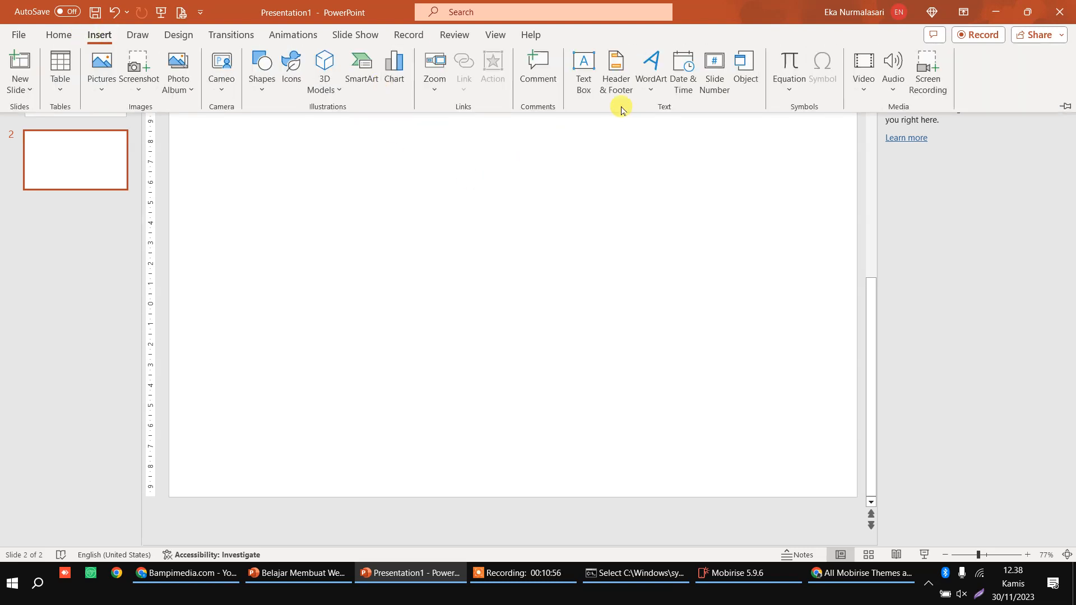
click(263, 86)
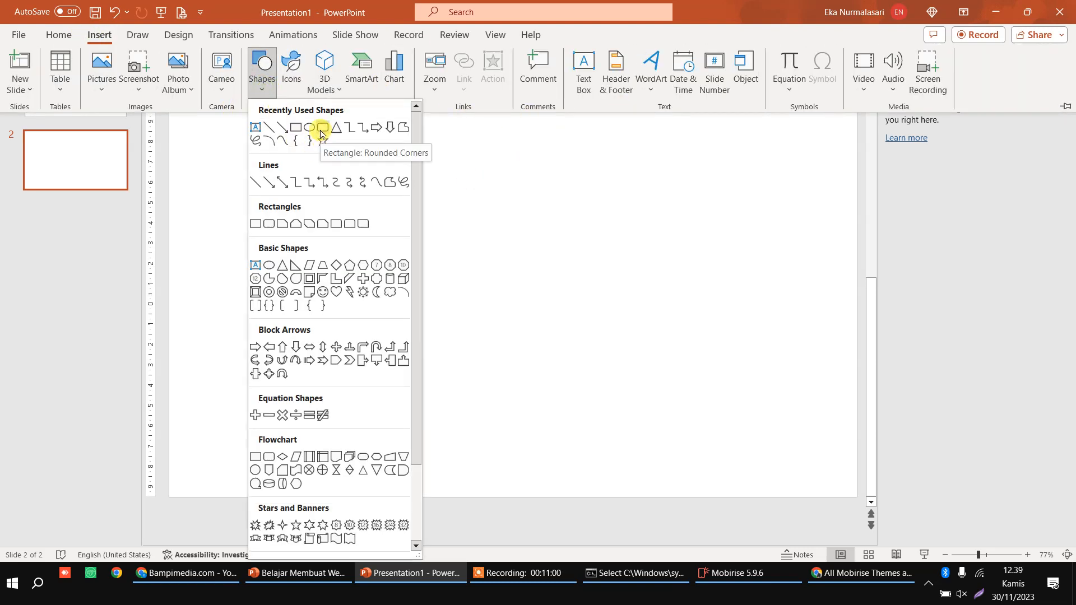
click(296, 129)
drag(260, 143, 734, 189)
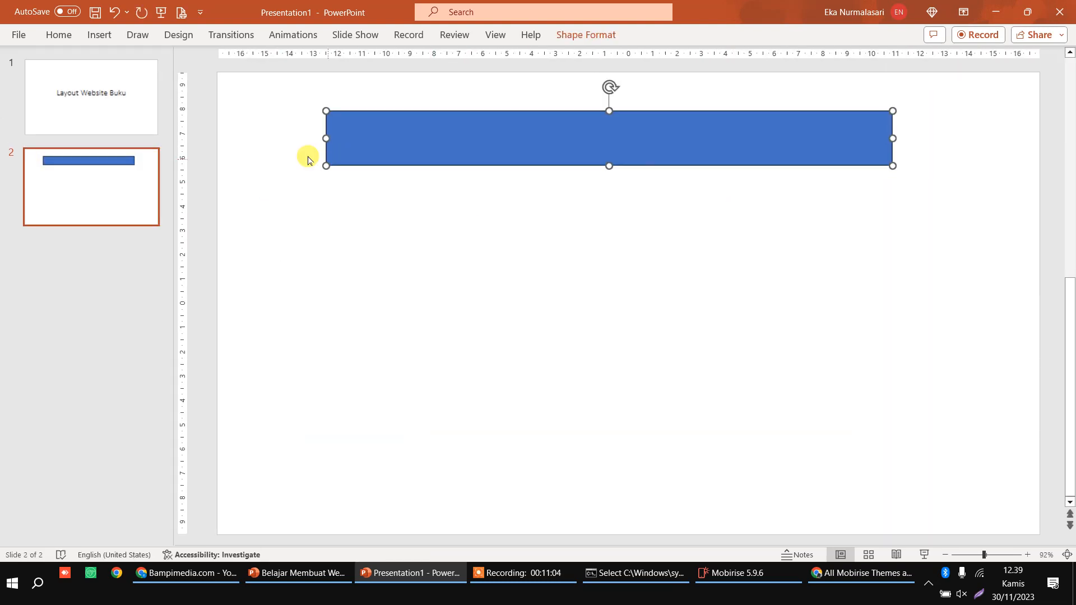
Step: Add a 'BukuBagus.com' text box on the left end of the header bar
click(98, 35)
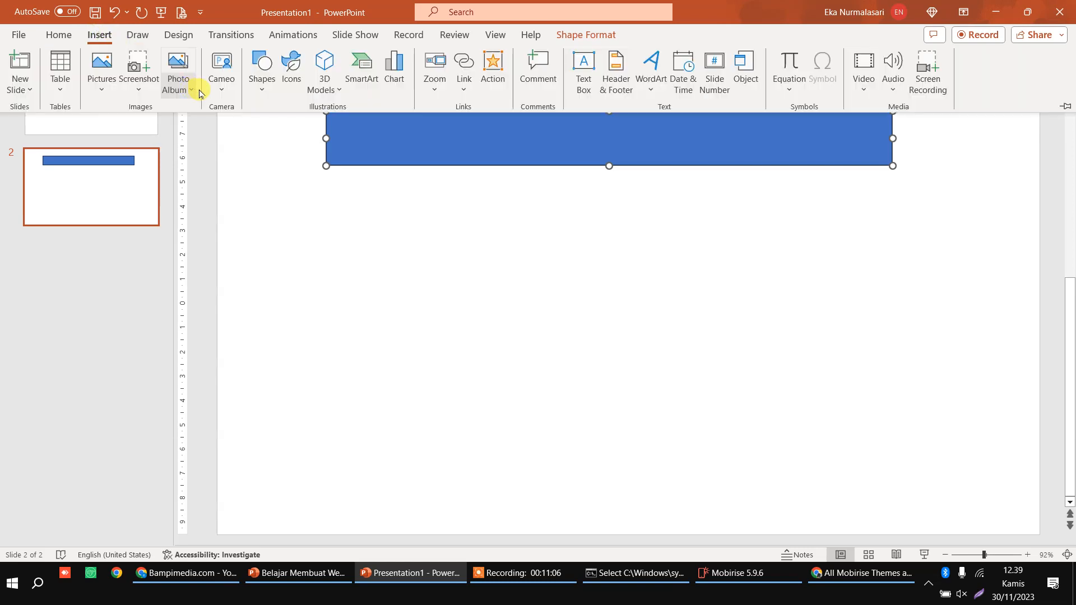
click(596, 84)
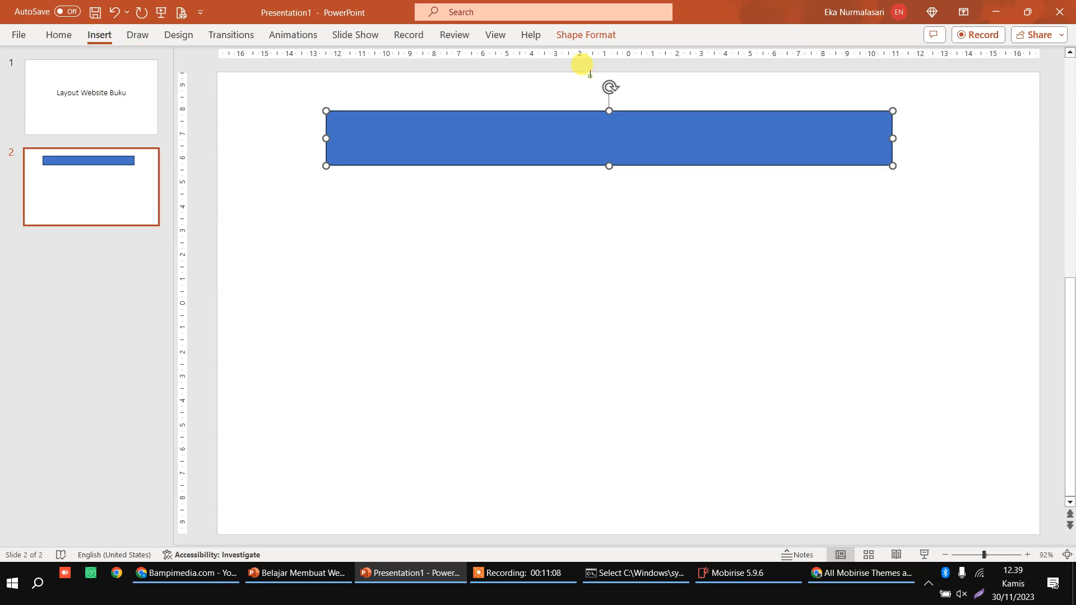
click(406, 218)
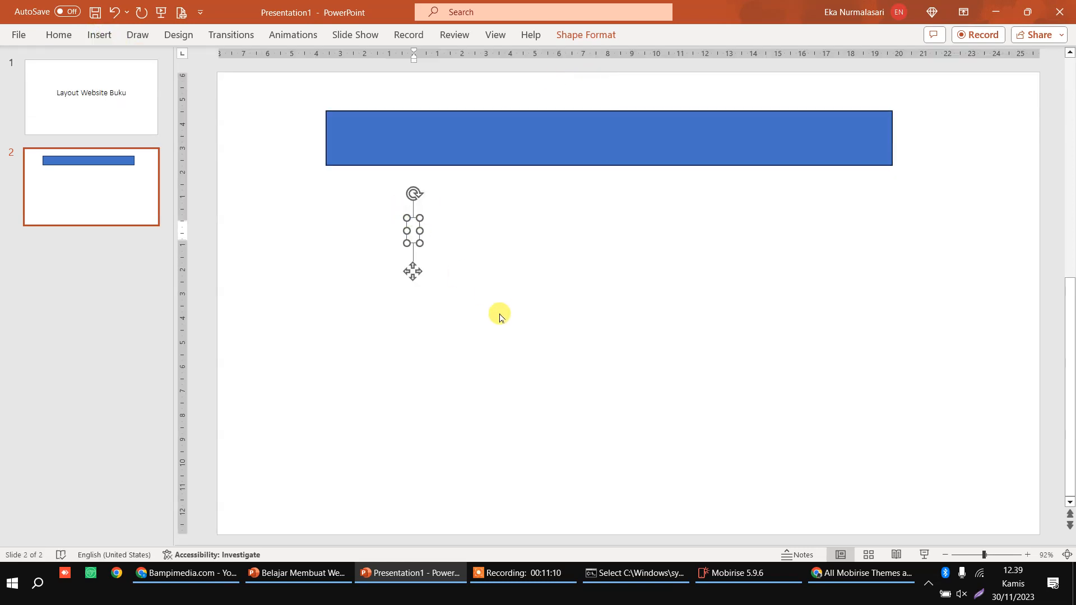
text(Buku)
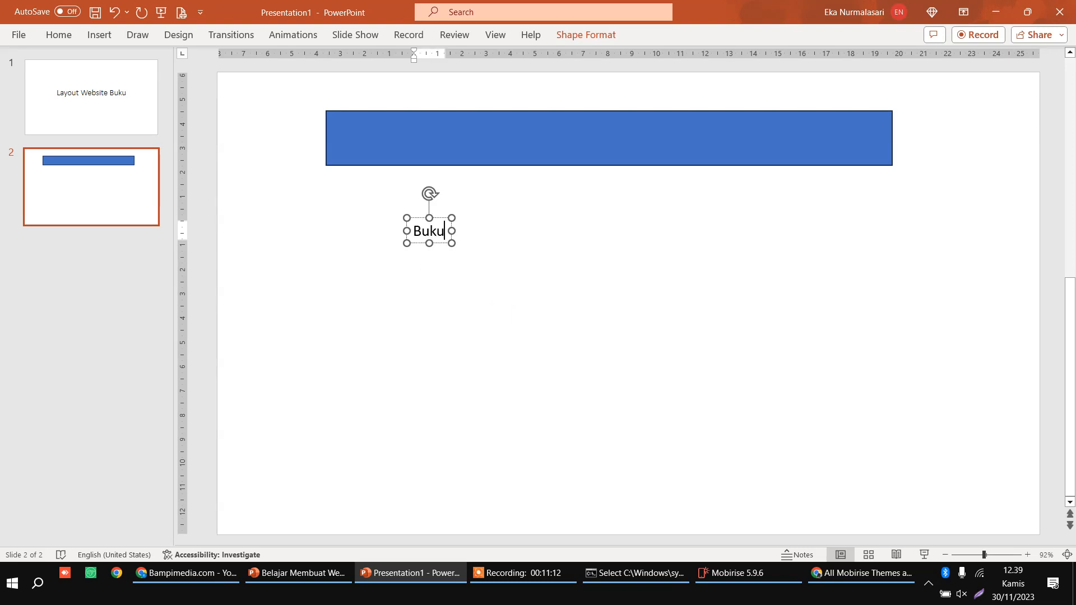
text(bagus)
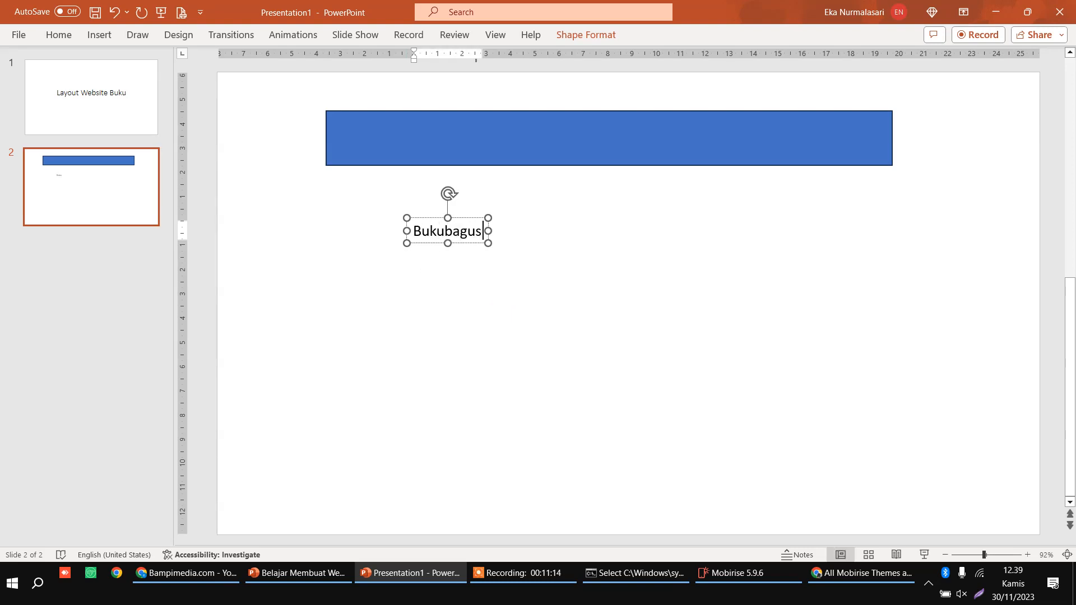
key(BackSpace)
key(BackSpace)
key(BackSpace)
key(BackSpace)
key(BackSpace)
text(Bagus.com)
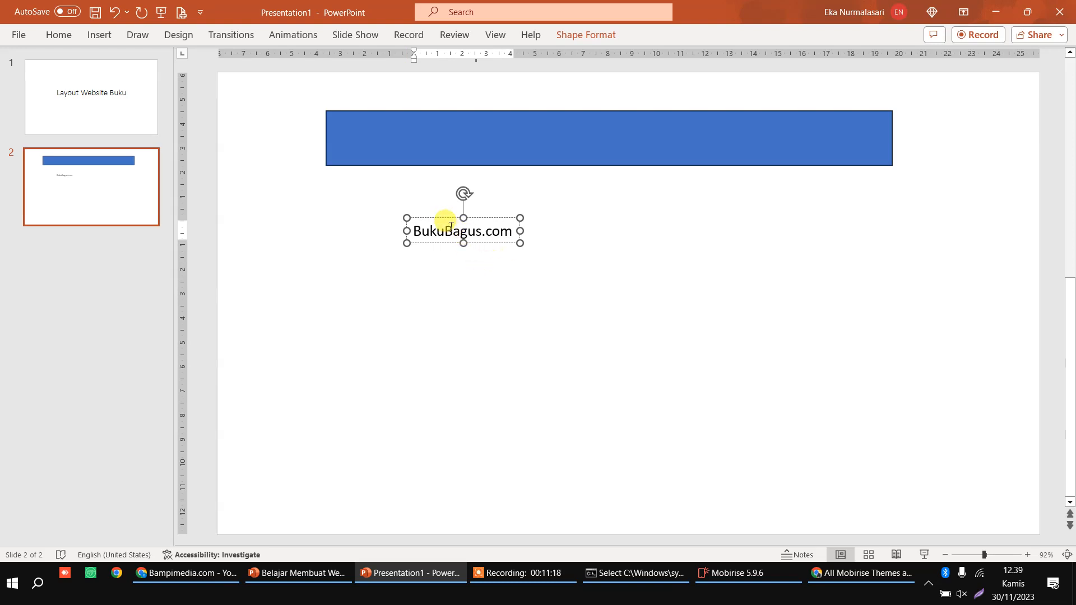
drag(440, 218, 366, 126)
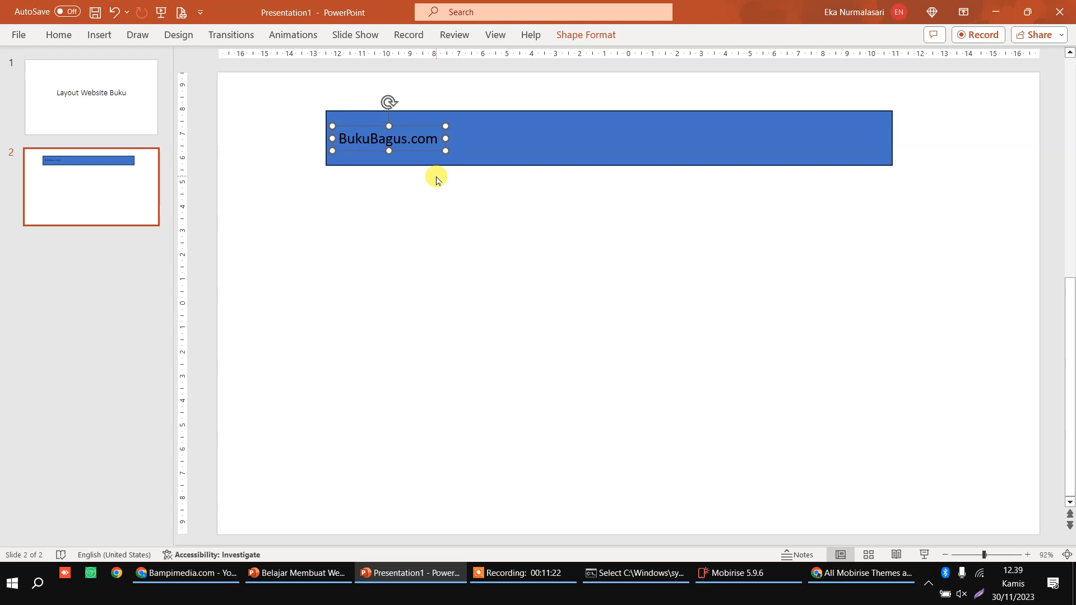
Step: Duplicate the text box to the bar's right side as menu items 'Tentang Buku Order'
key(ctrl+d)
drag(383, 138, 659, 130)
text(Tentang     )
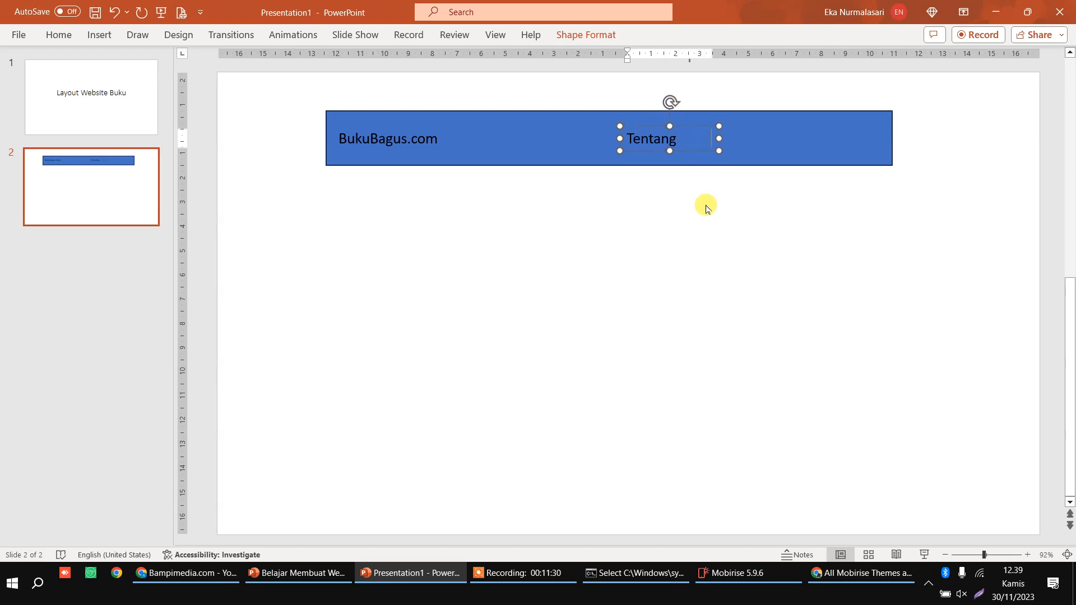
text(     Buku)
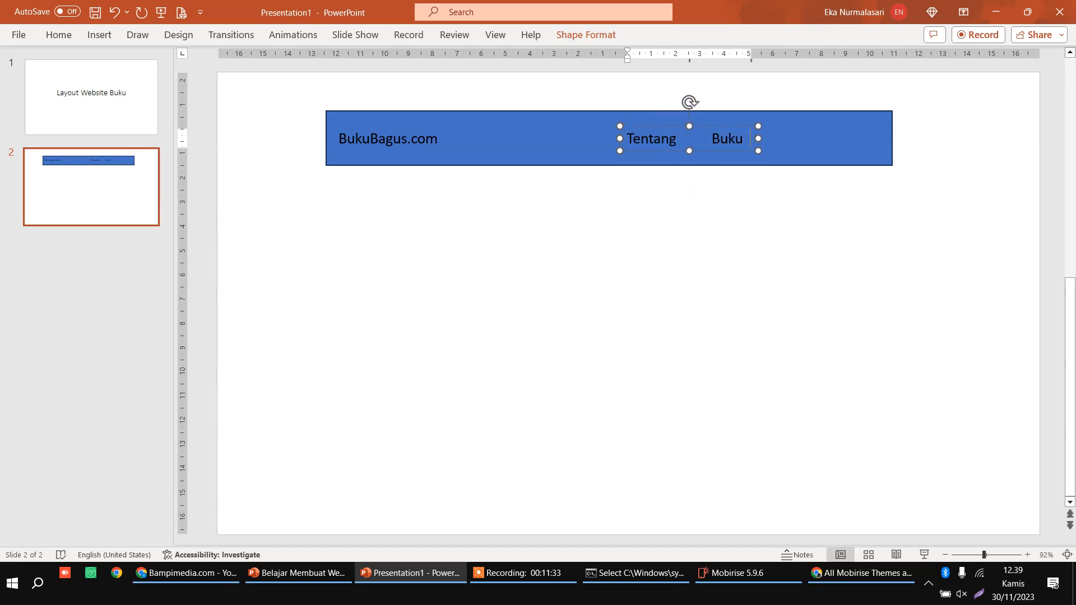
text(             ORder)
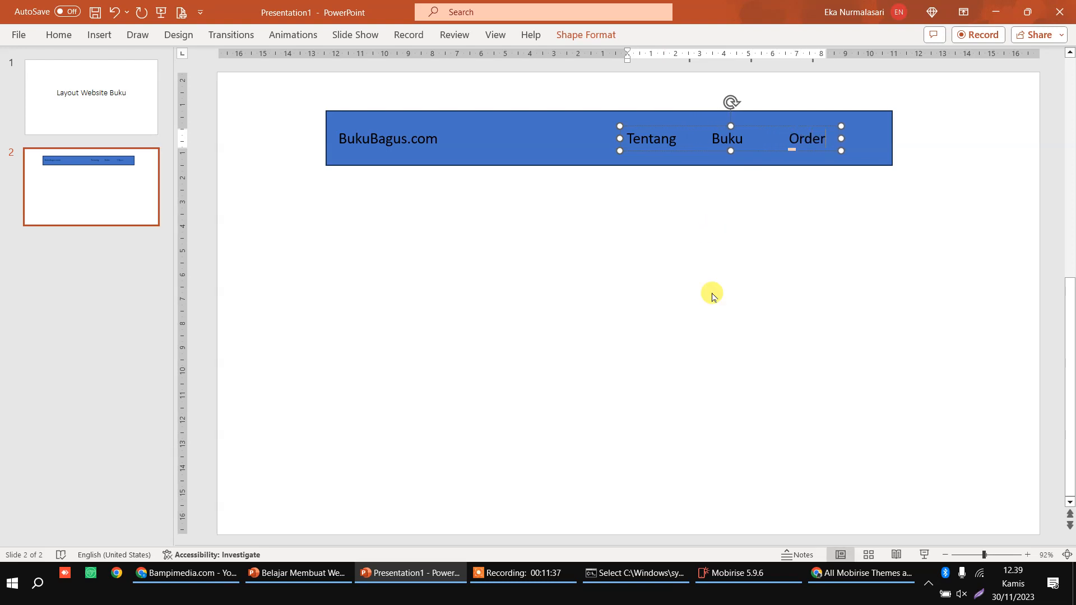
click(691, 287)
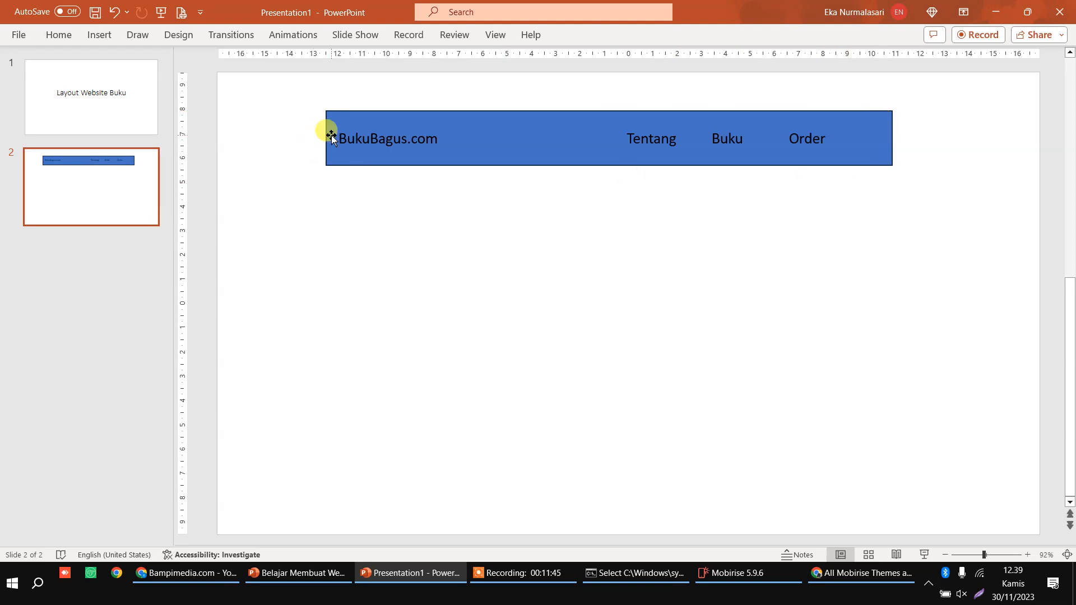
Step: Draw a large rectangle content block directly beneath the header bar
click(100, 37)
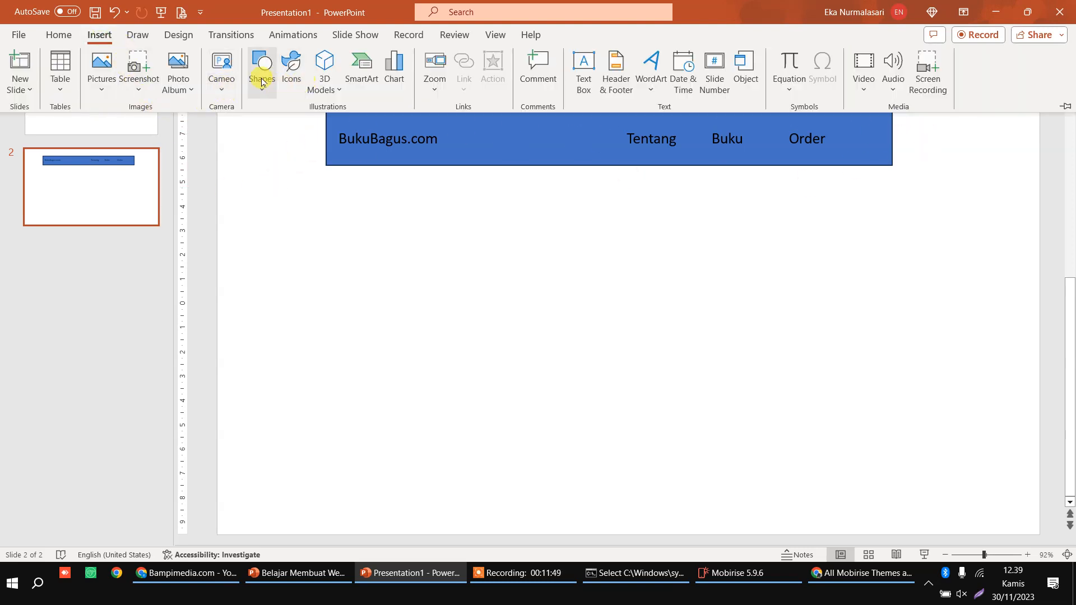
click(261, 82)
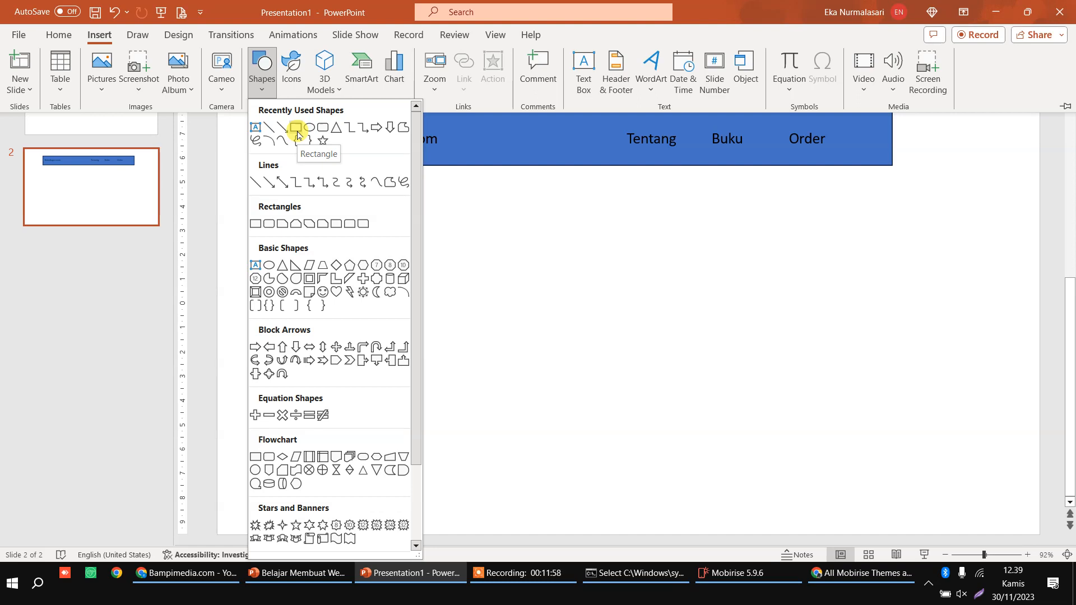
click(295, 130)
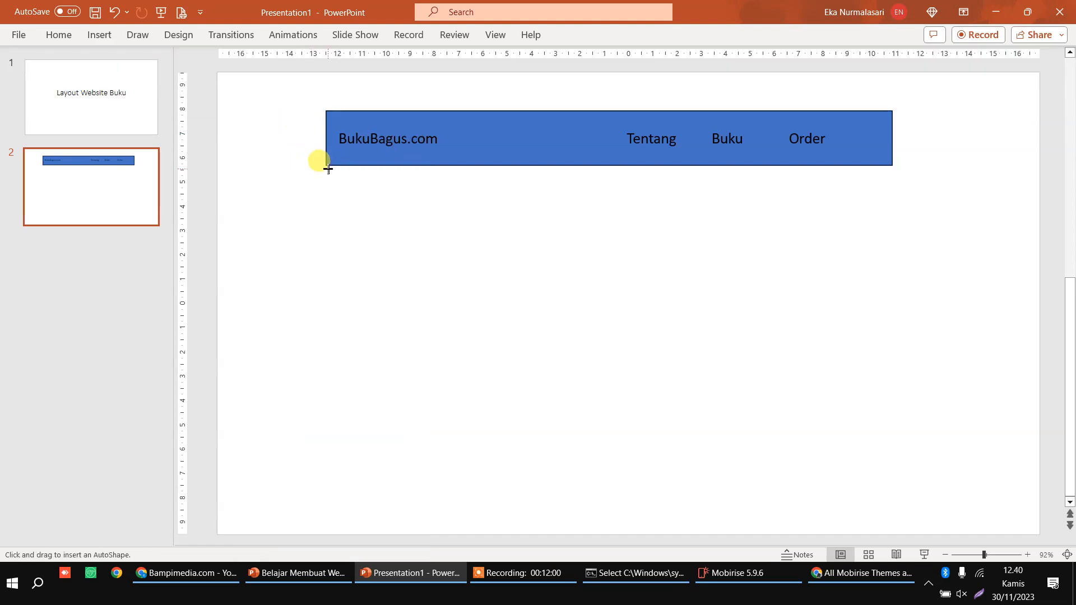
drag(329, 172, 859, 276)
drag(882, 307, 892, 309)
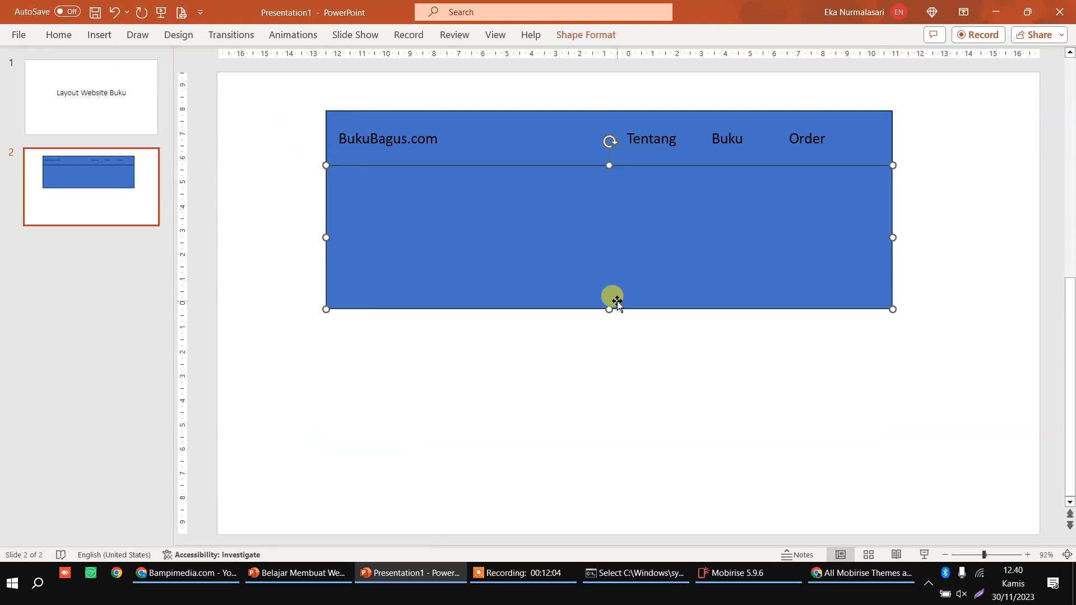
drag(611, 307, 610, 309)
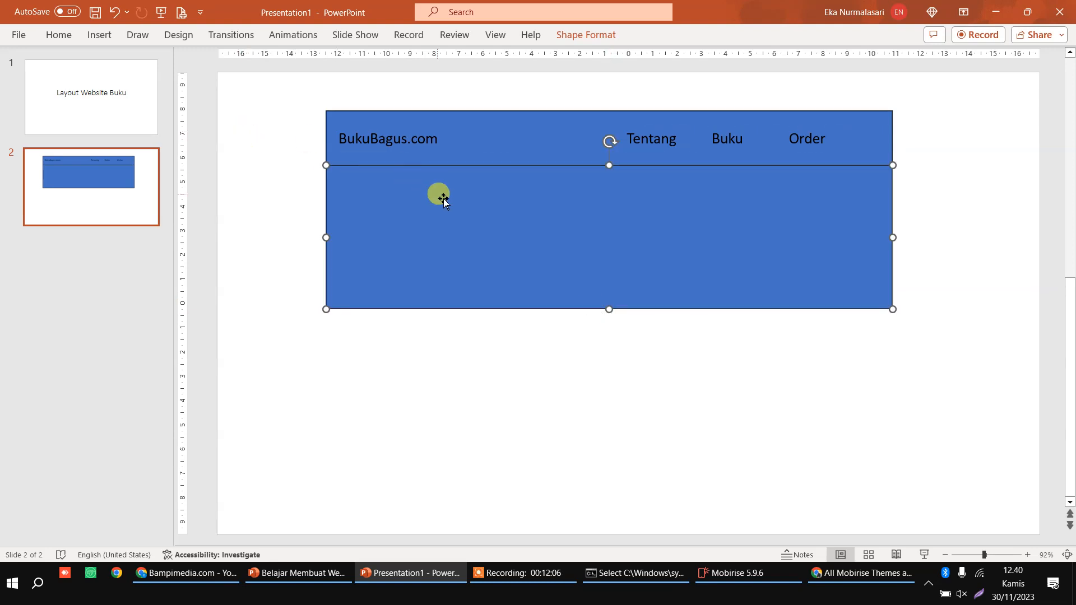
Step: Fill the content block with the orange-yellow standard colour
click(578, 39)
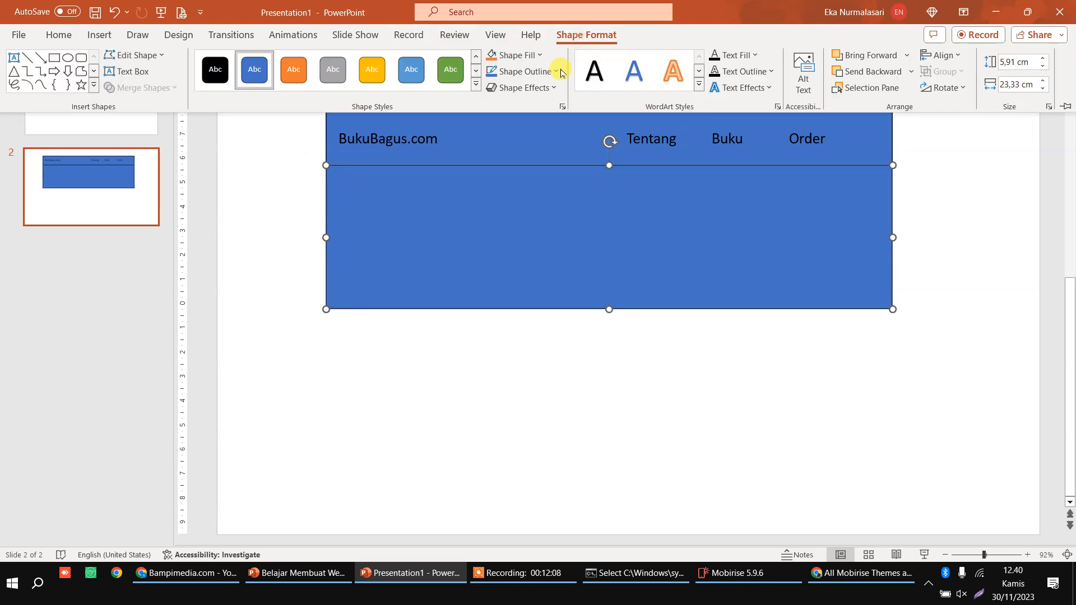
click(511, 55)
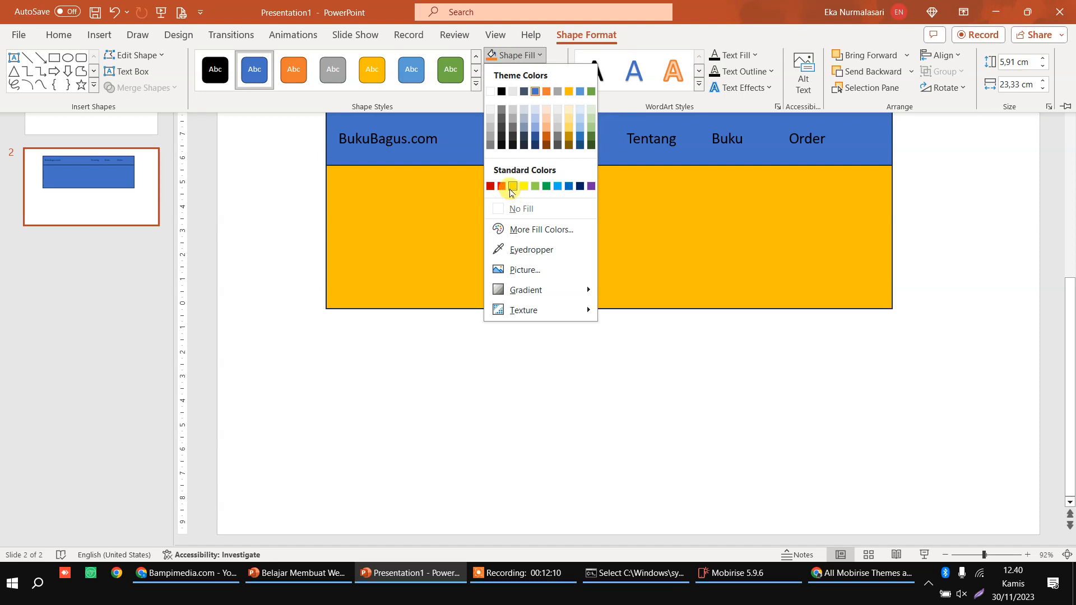
click(511, 189)
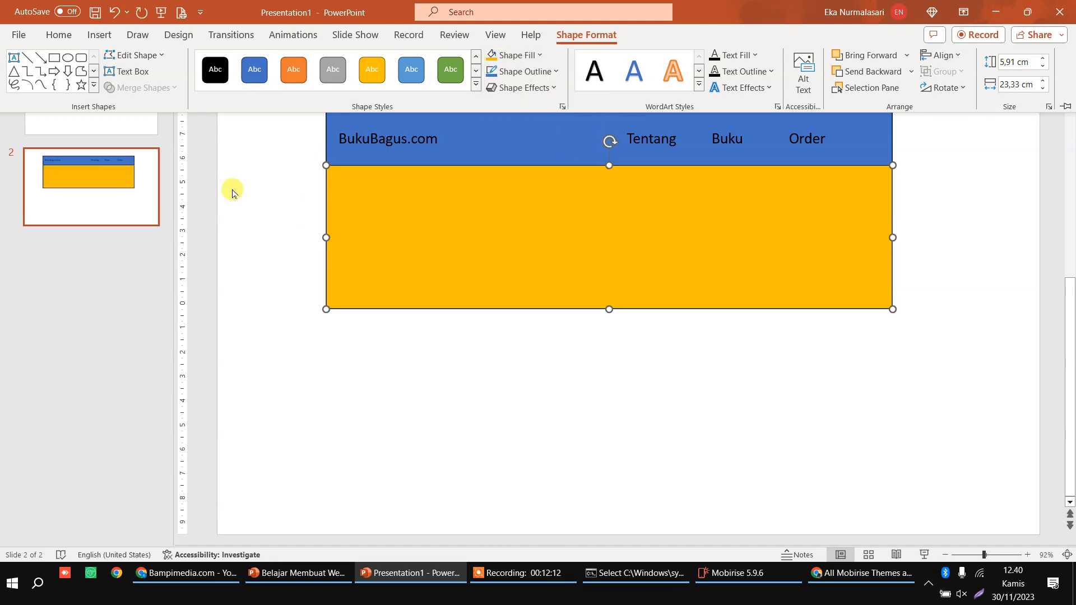
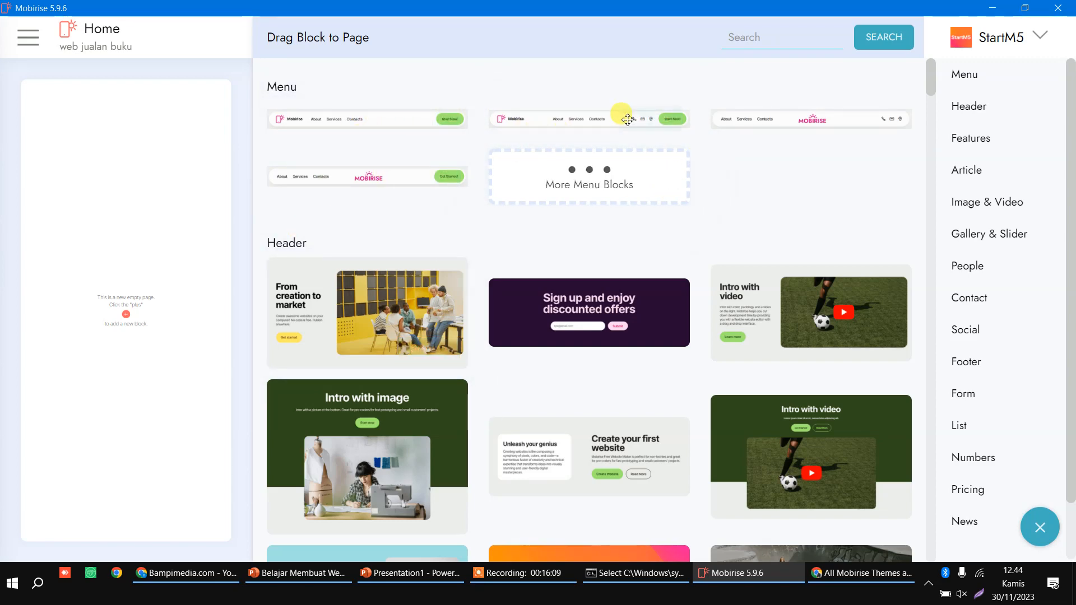
Step: Place the second Menu block at the top of the empty Home page, comparing it with the PowerPoint mockup
drag(489, 137, 163, 113)
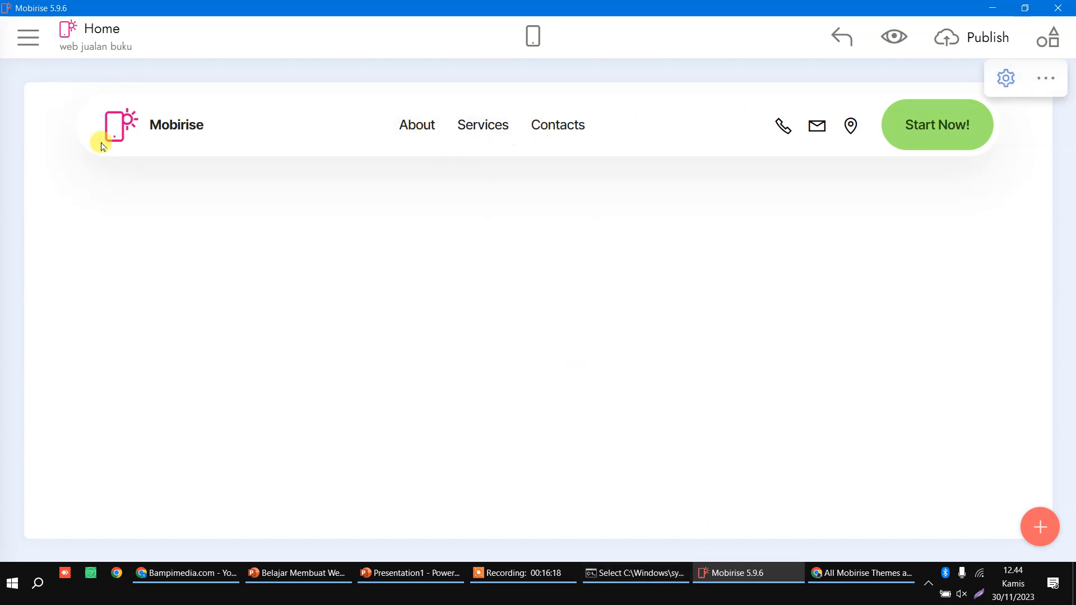
click(406, 575)
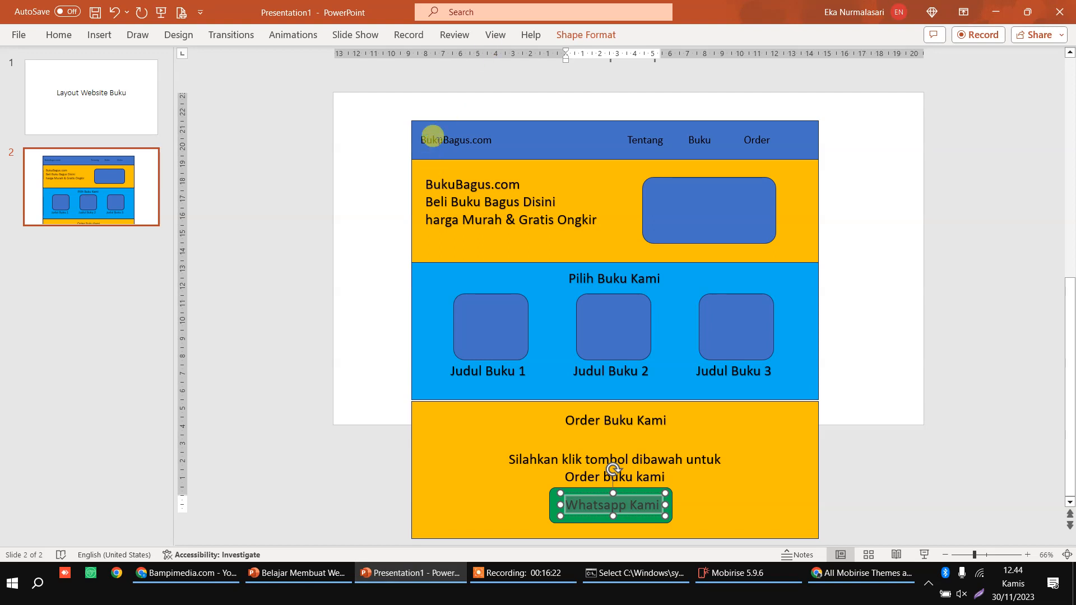
click(425, 575)
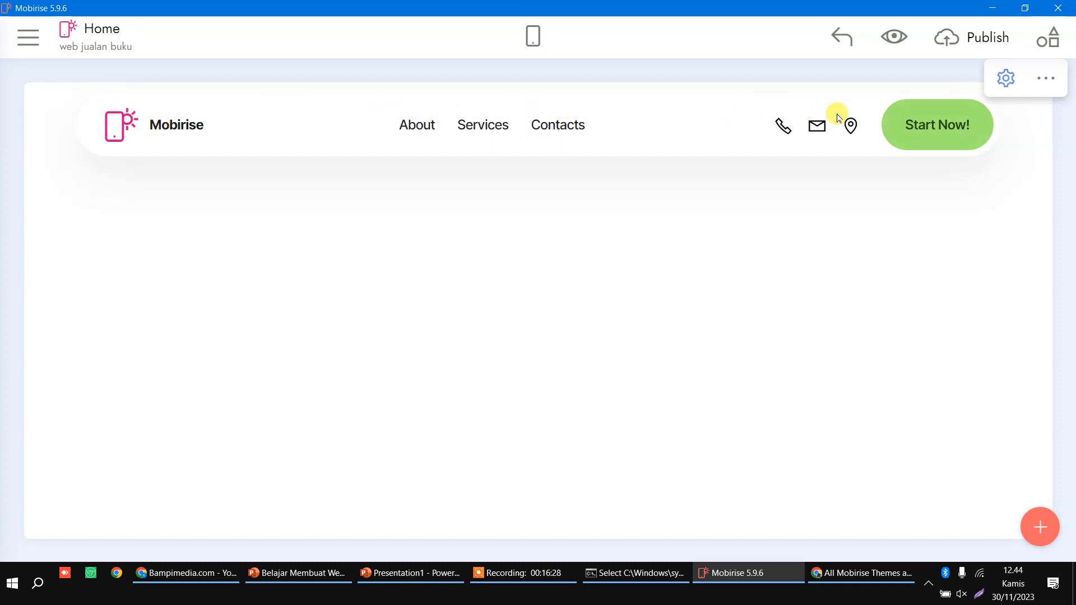
Step: Switch off the Logo and contact Icons in the menu block's parameters
click(1006, 78)
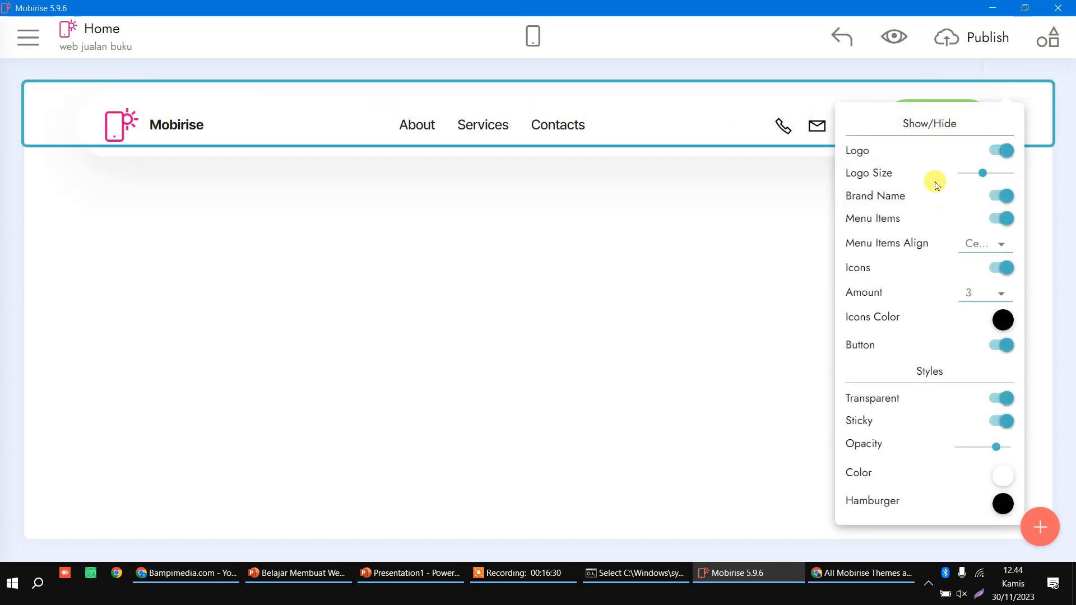
click(1000, 151)
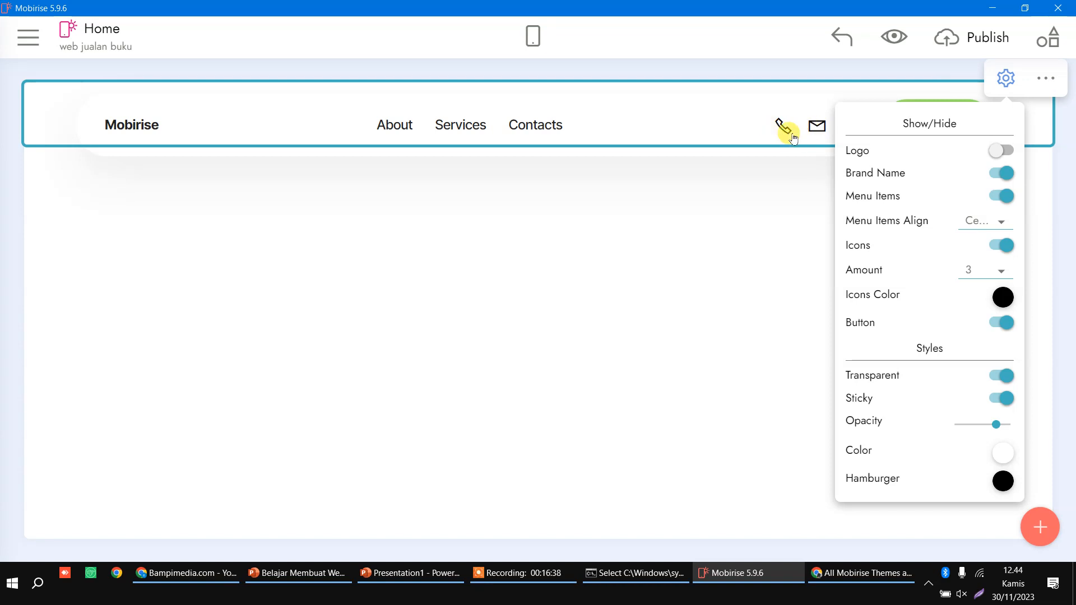
click(999, 252)
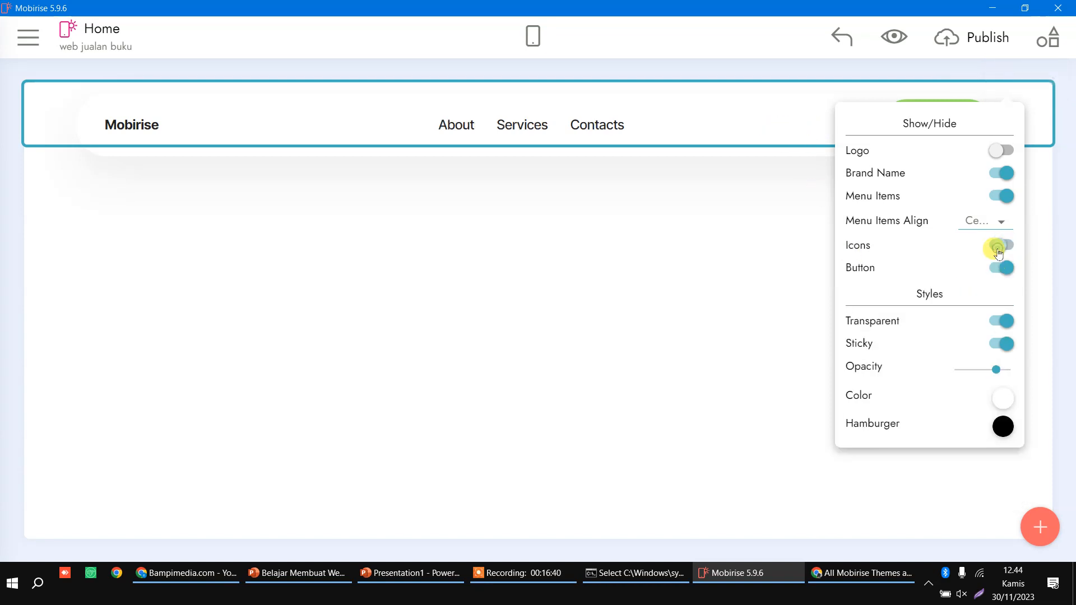
click(799, 123)
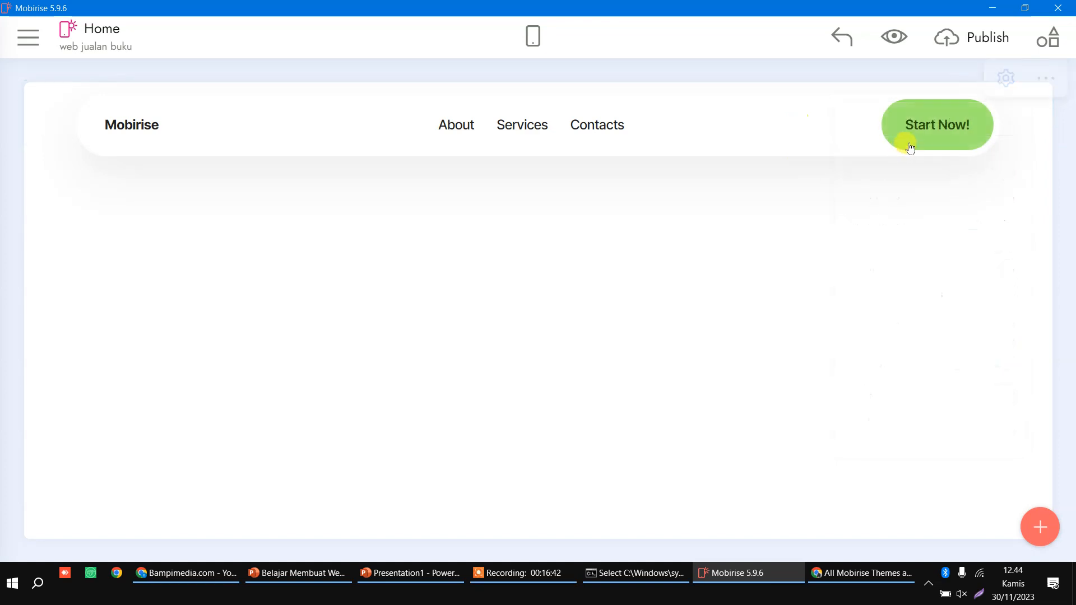
Step: Hide the Start Now! button and set Menu Items Align to Right
click(1006, 78)
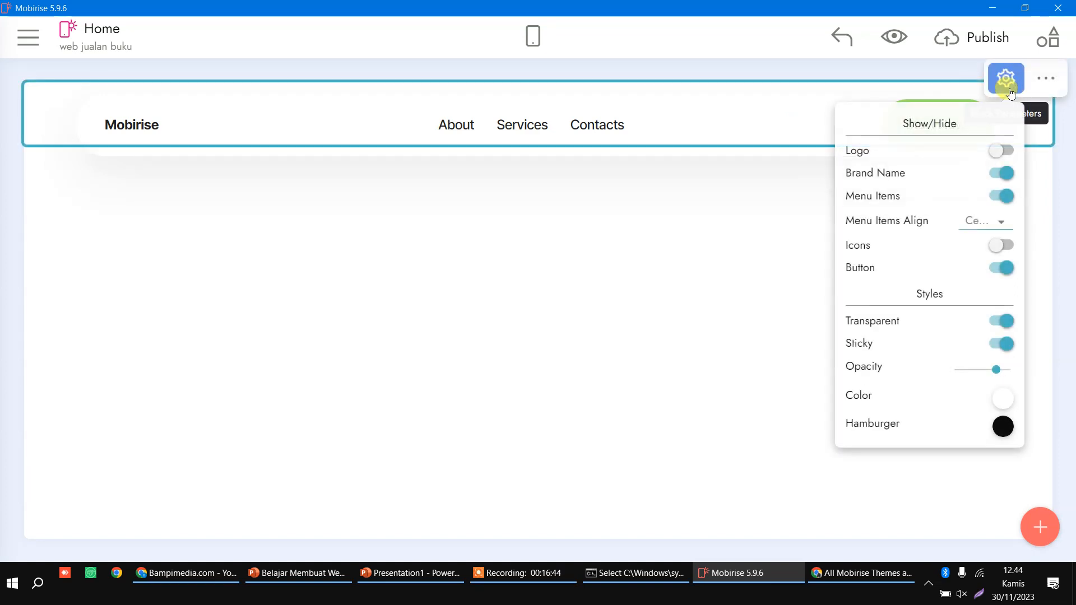
click(1002, 269)
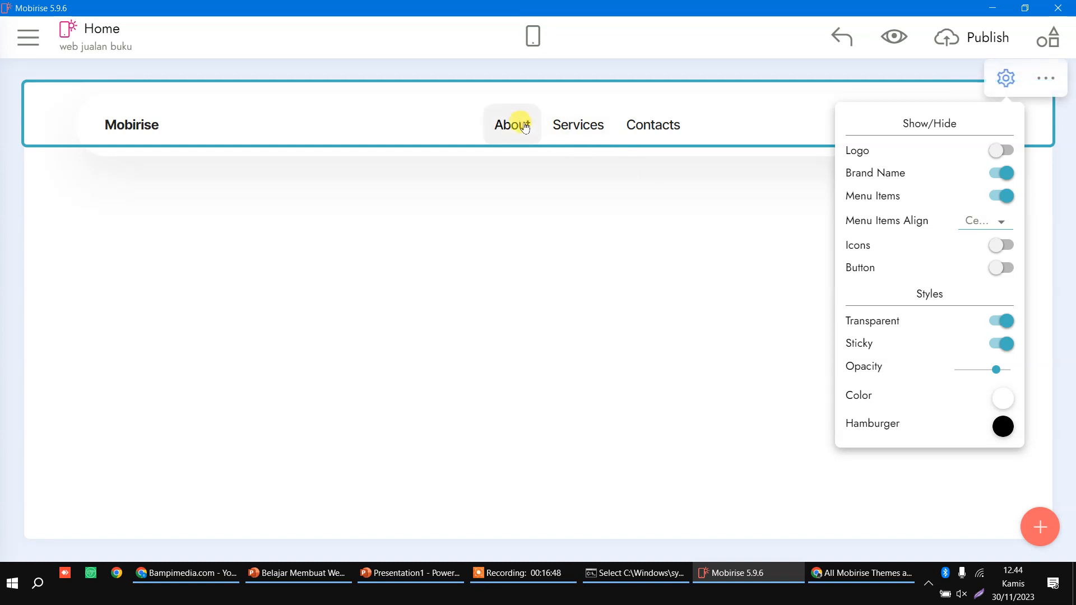
click(988, 223)
click(969, 299)
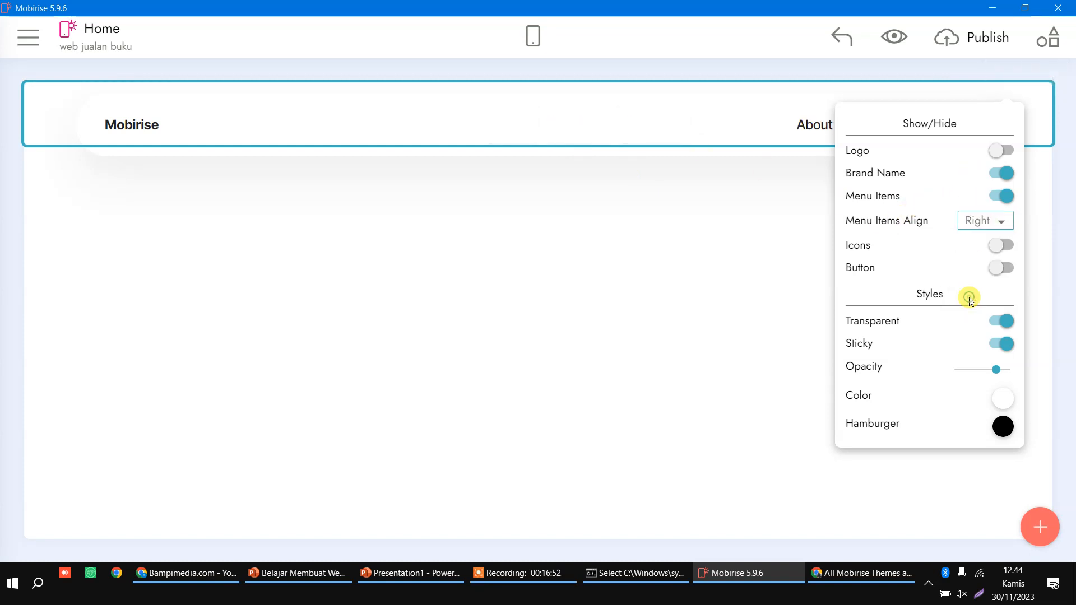
Step: Retype the brand as BukuBagus.com and About, Services, Contacts as Tentang, Buku, Order
double_click(129, 134)
text(Bu)
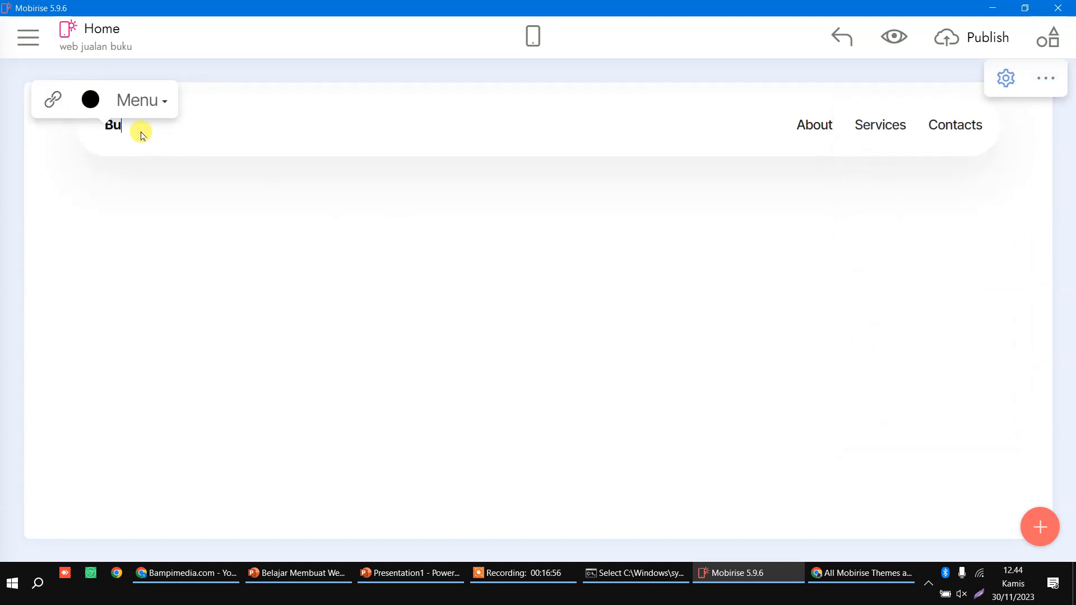
text(kuBagus.com)
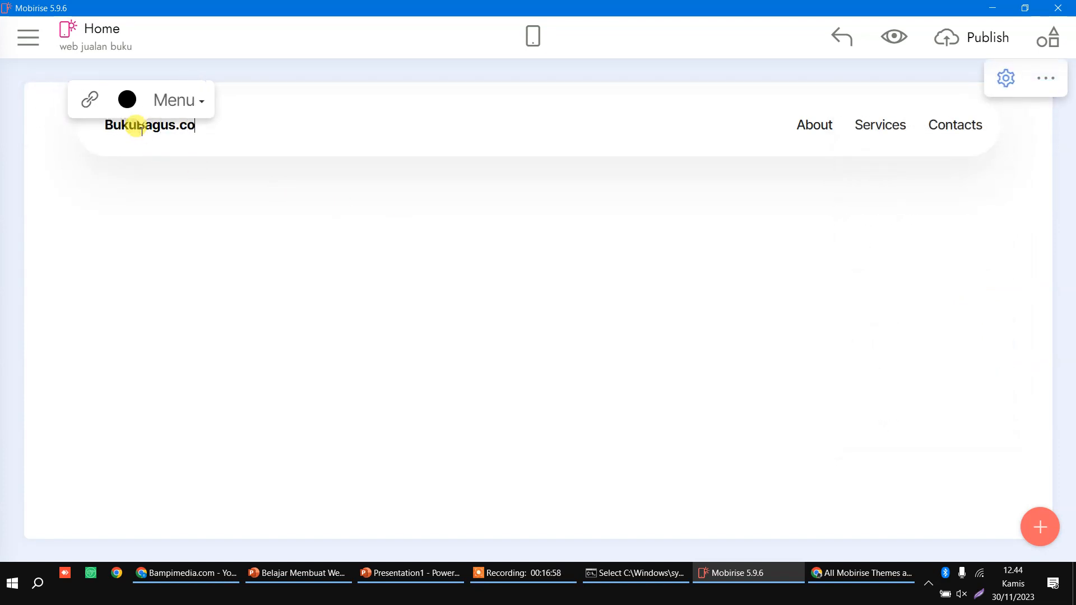
double_click(802, 129)
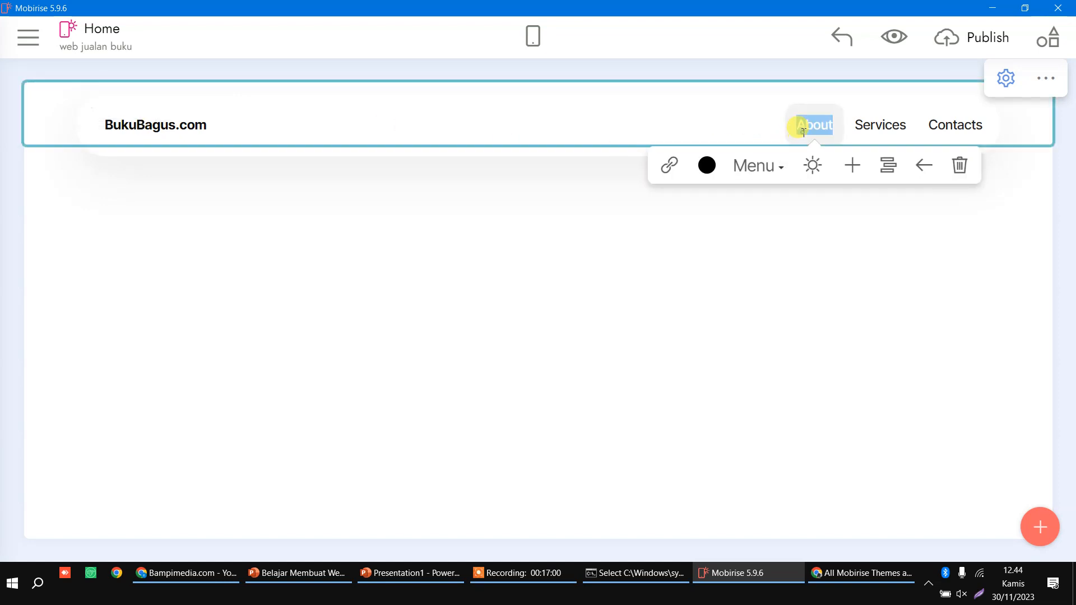
text(Tentang)
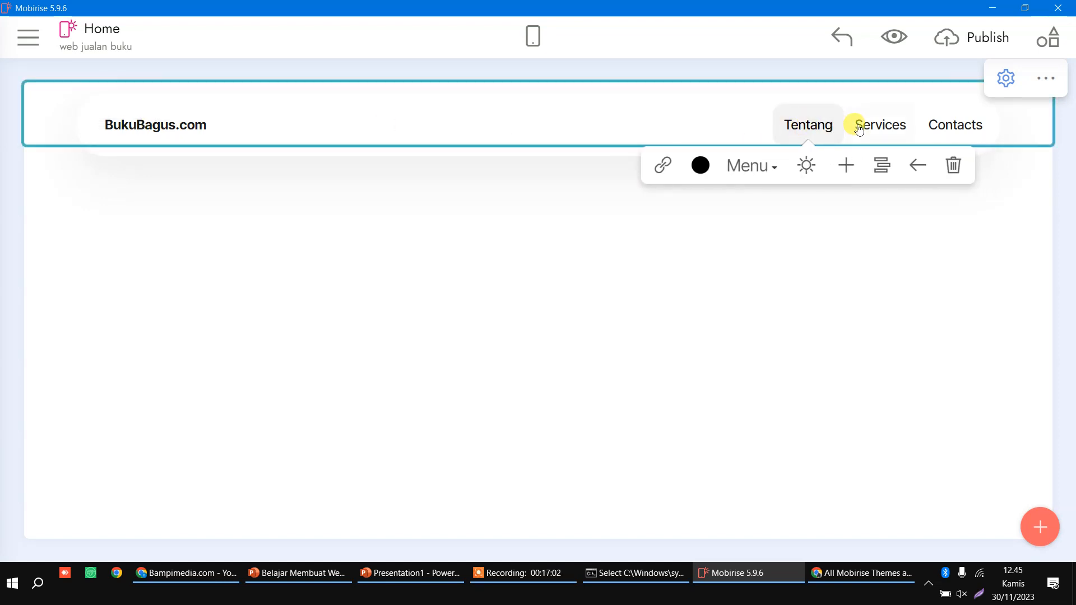
double_click(876, 128)
text(Bi)
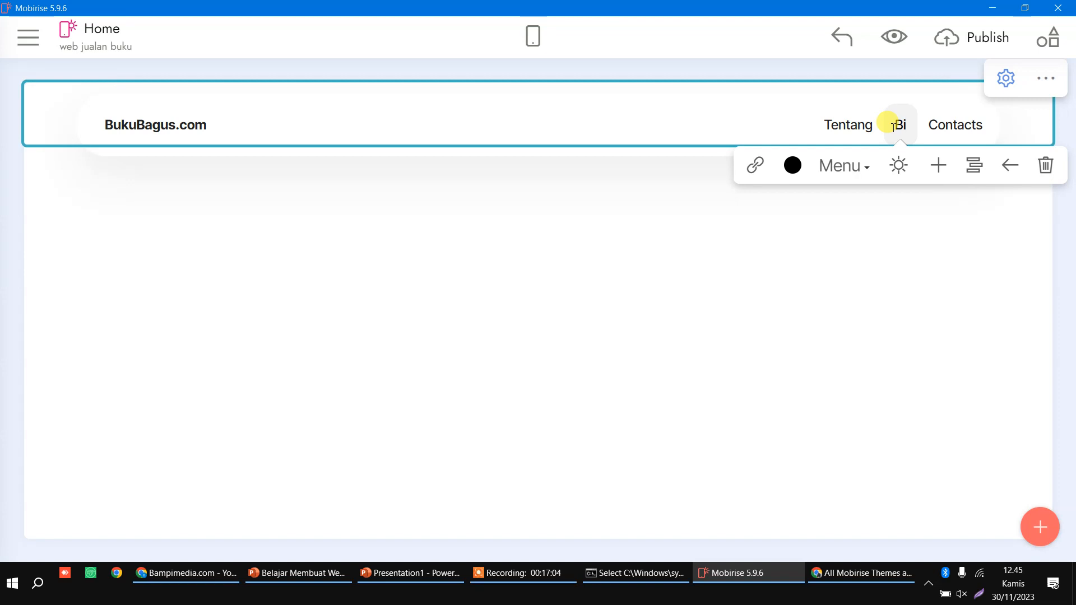
key(BackSpace)
text(uku)
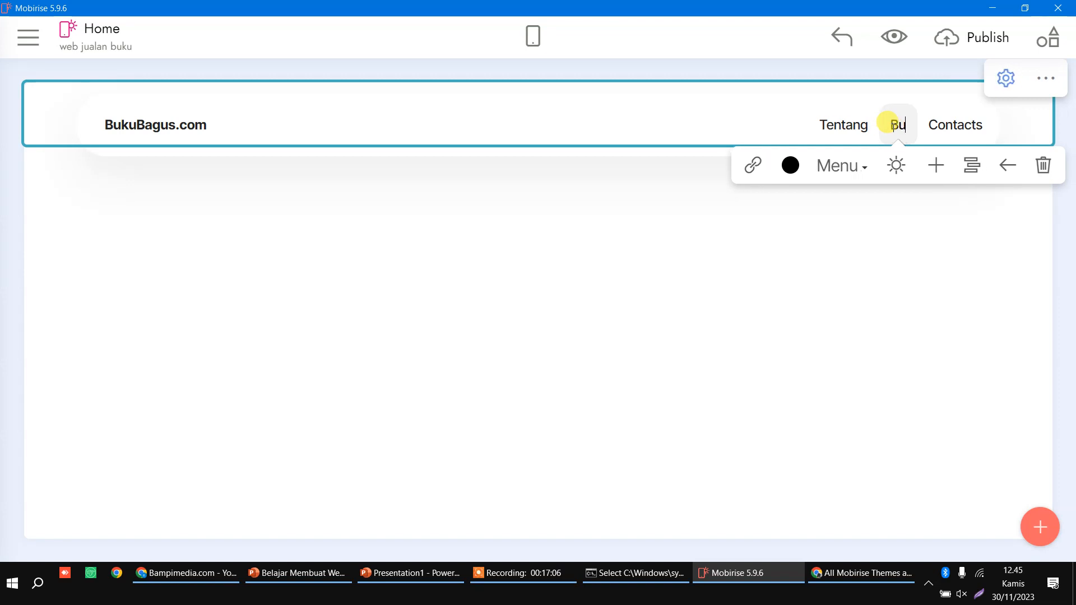
double_click(955, 132)
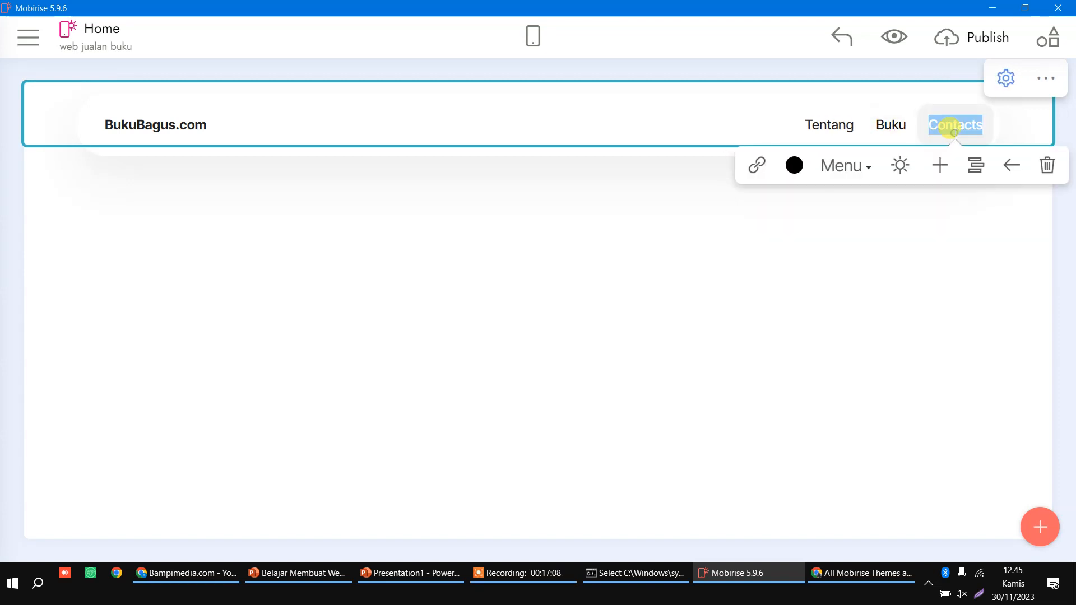
text(Order)
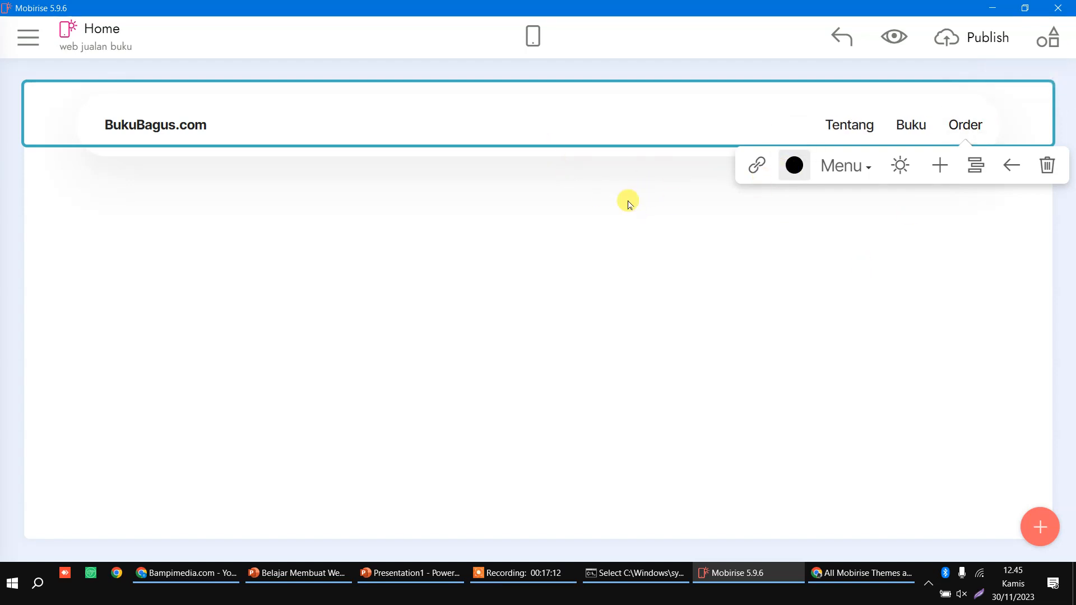
Step: Set the menu bar's background Color to the orange swatch, then bring up the block library
click(1006, 78)
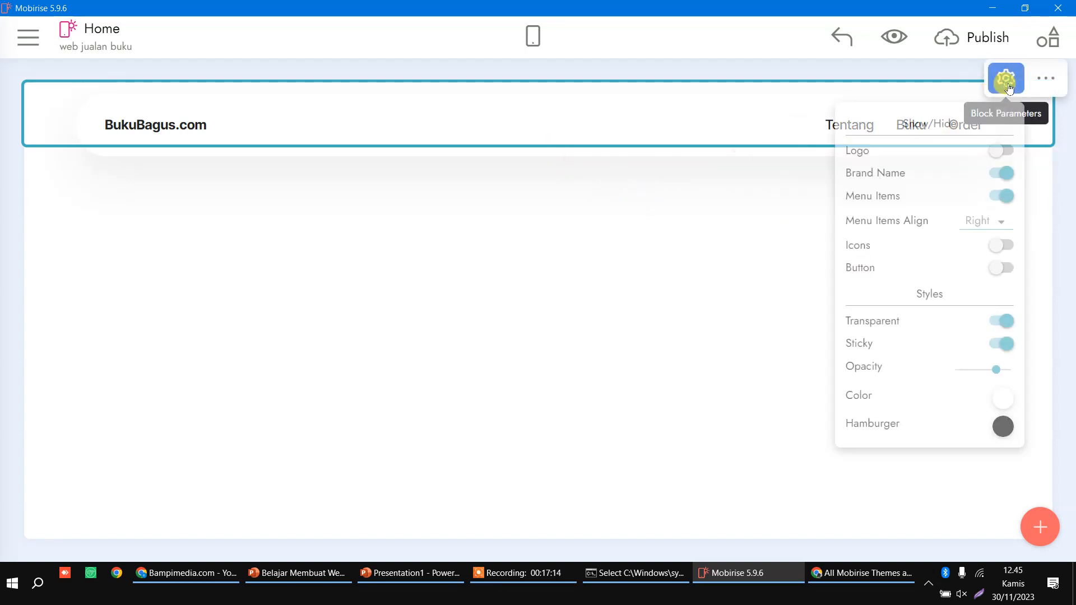
click(1003, 405)
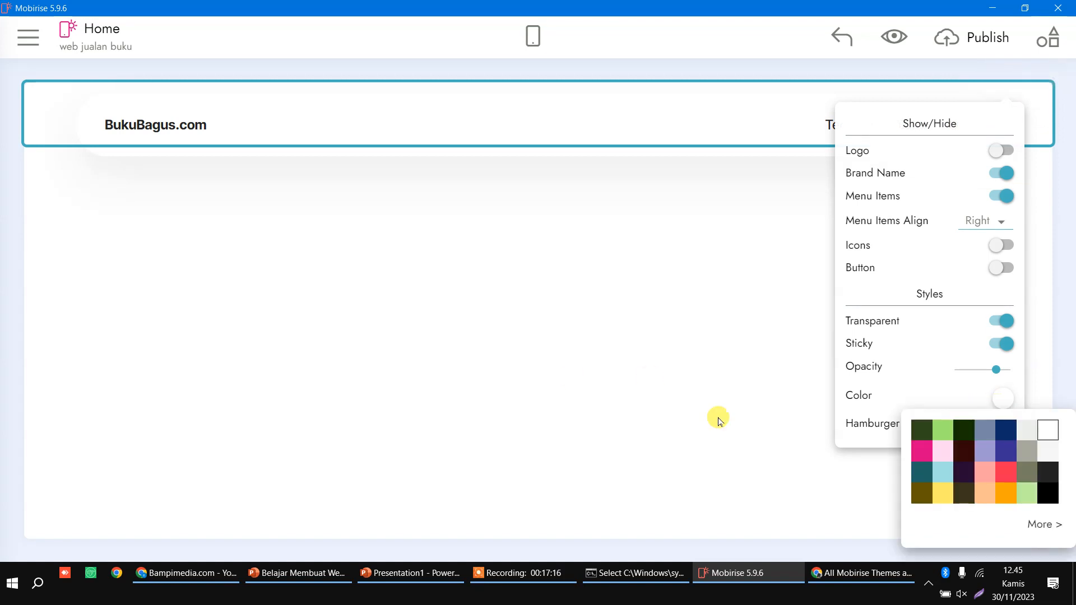
click(1013, 496)
click(490, 332)
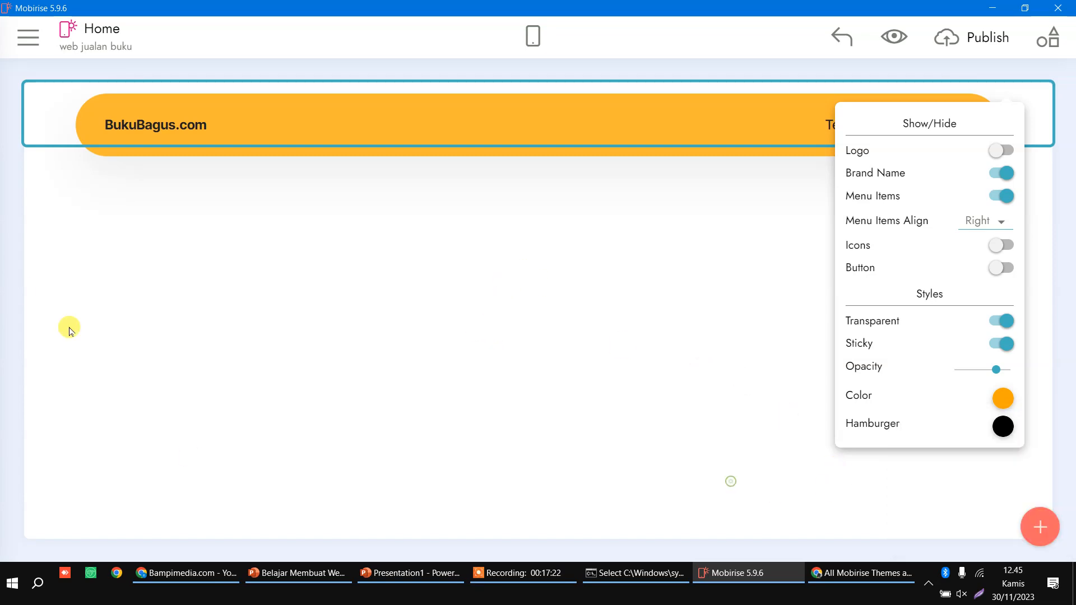
click(1039, 527)
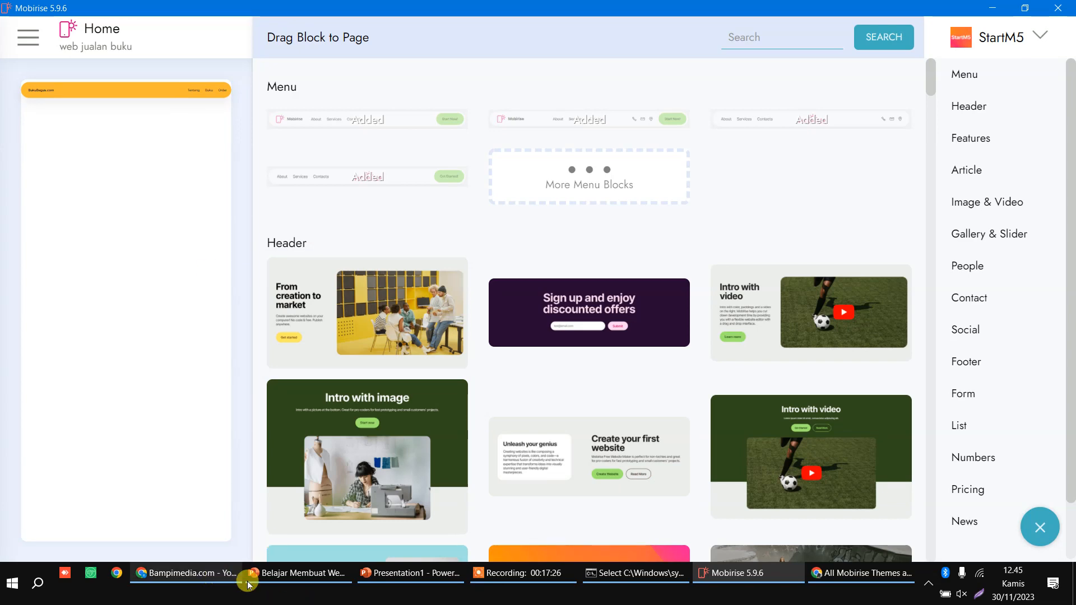
Step: Drop the 'From creation to market' Header block below the orange menu bar, following the mockup
click(409, 572)
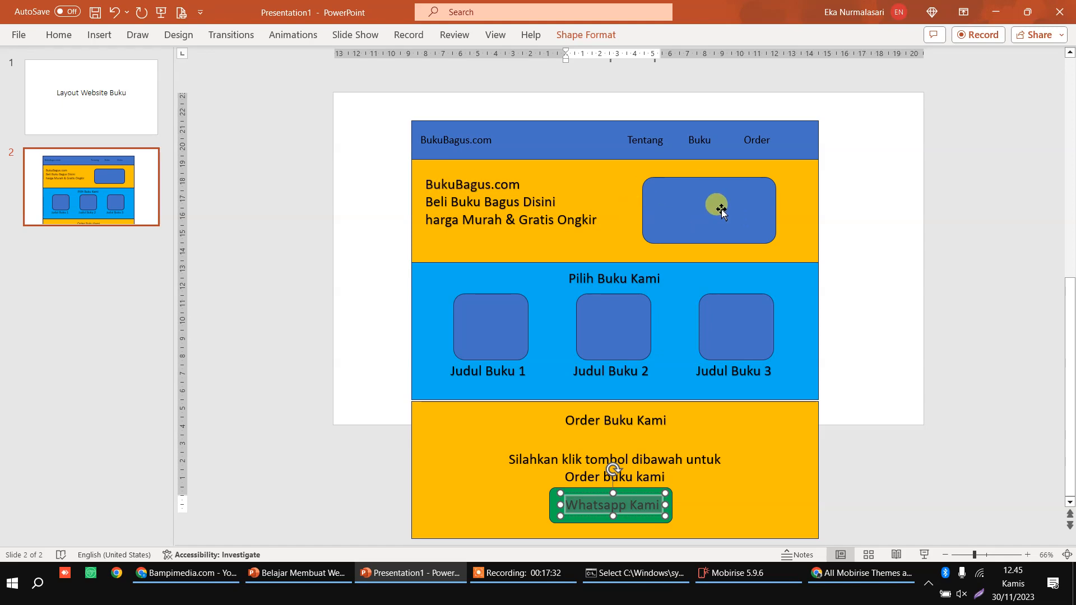
click(754, 580)
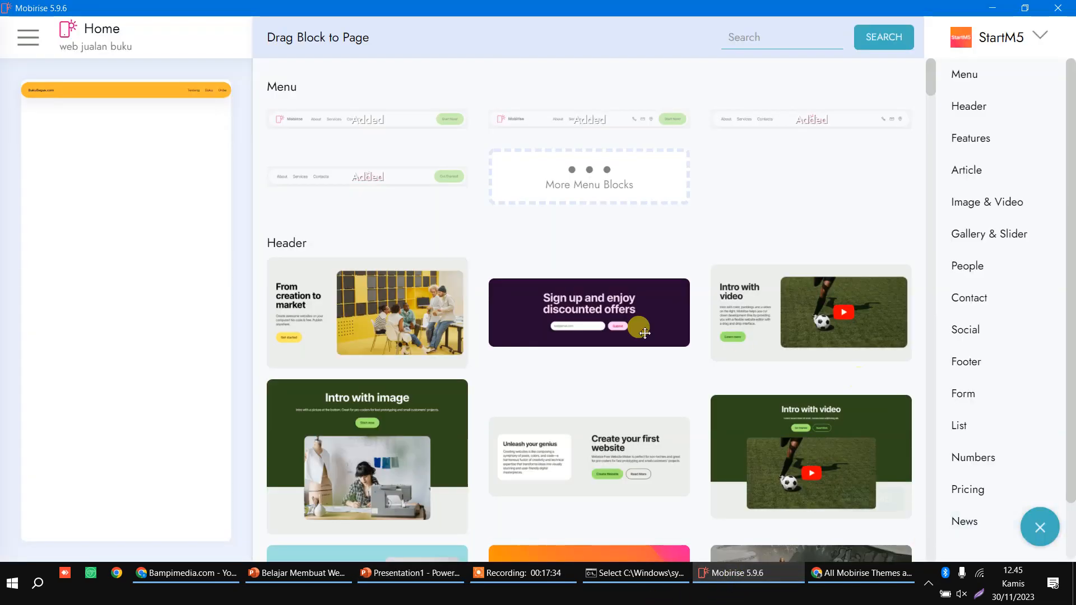
scroll(580, 392, down, 3)
scroll(583, 399, down, 2)
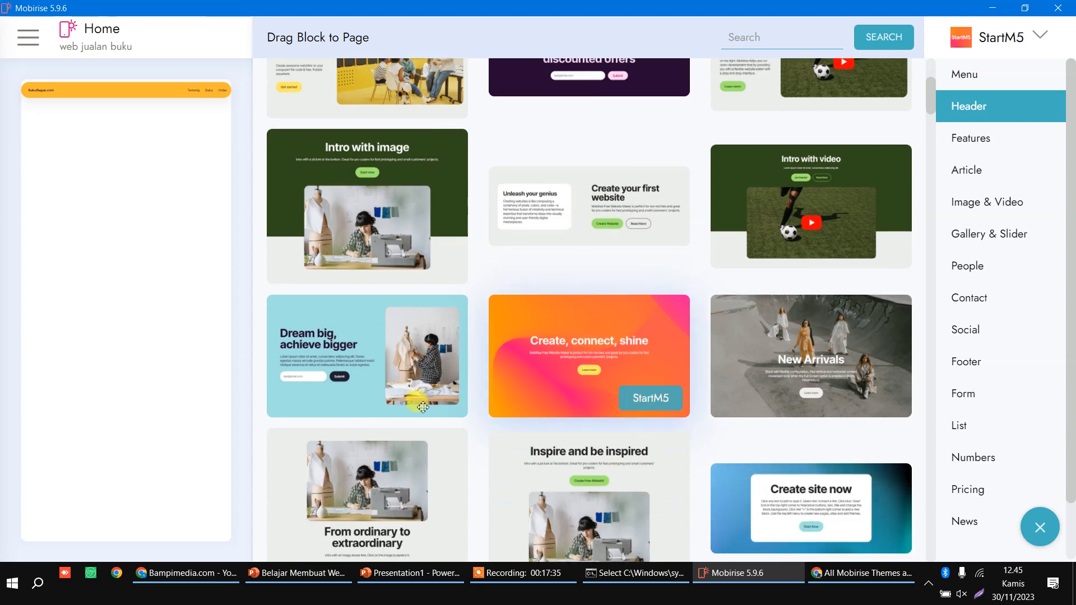
scroll(704, 336, down, 2)
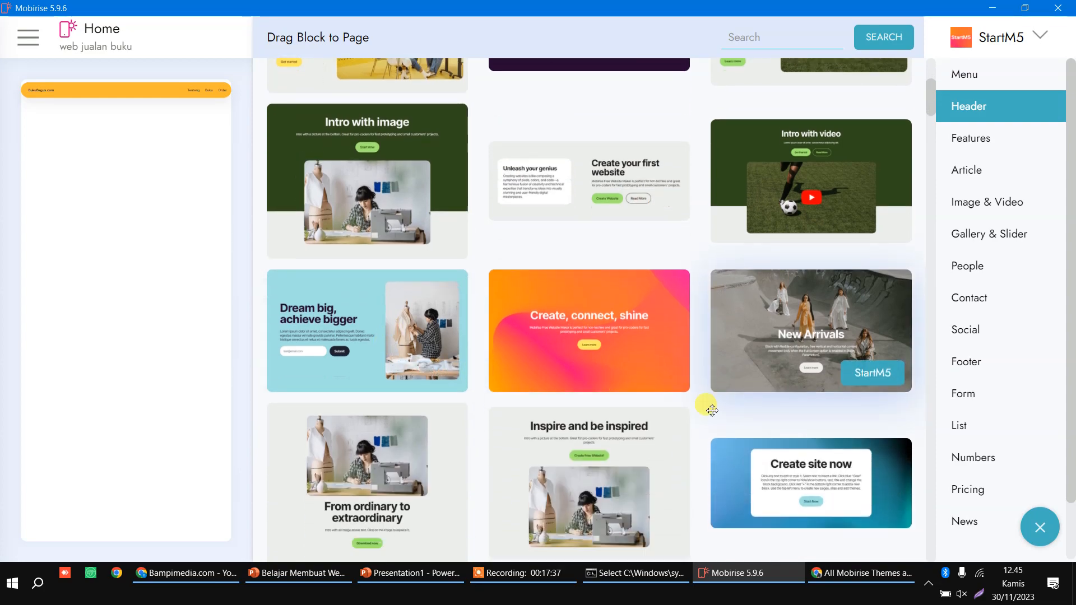
scroll(473, 388, up, 2)
scroll(473, 388, up, 3)
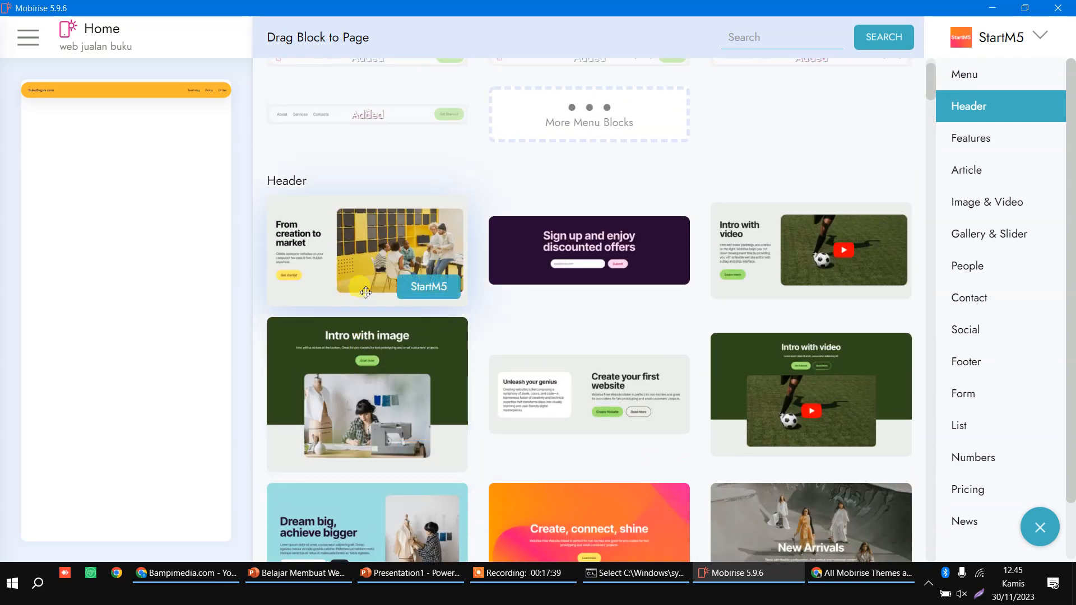
scroll(396, 490, down, 1)
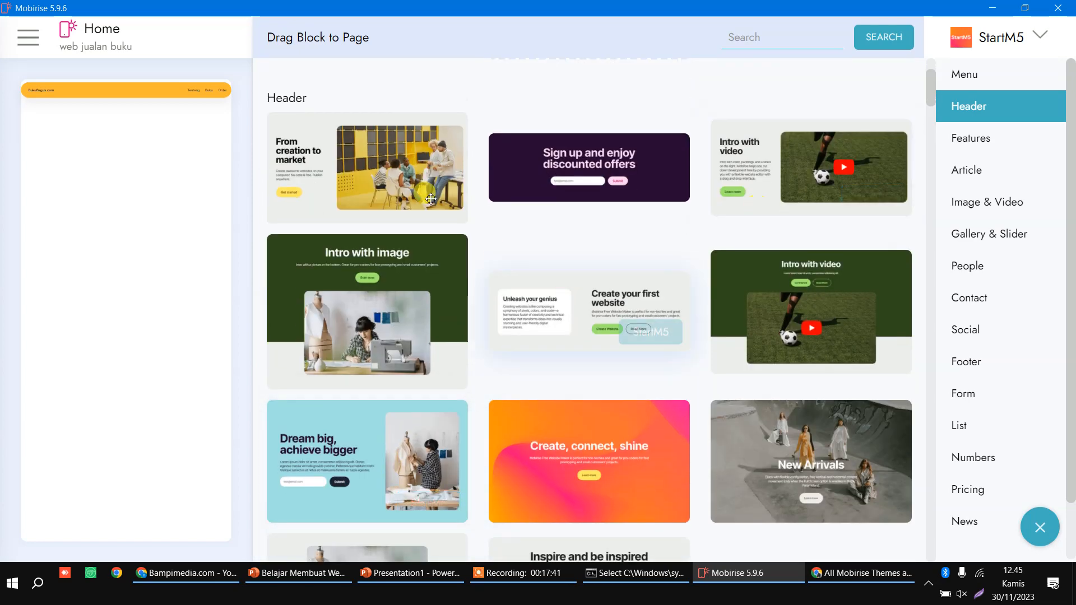
drag(388, 168, 149, 149)
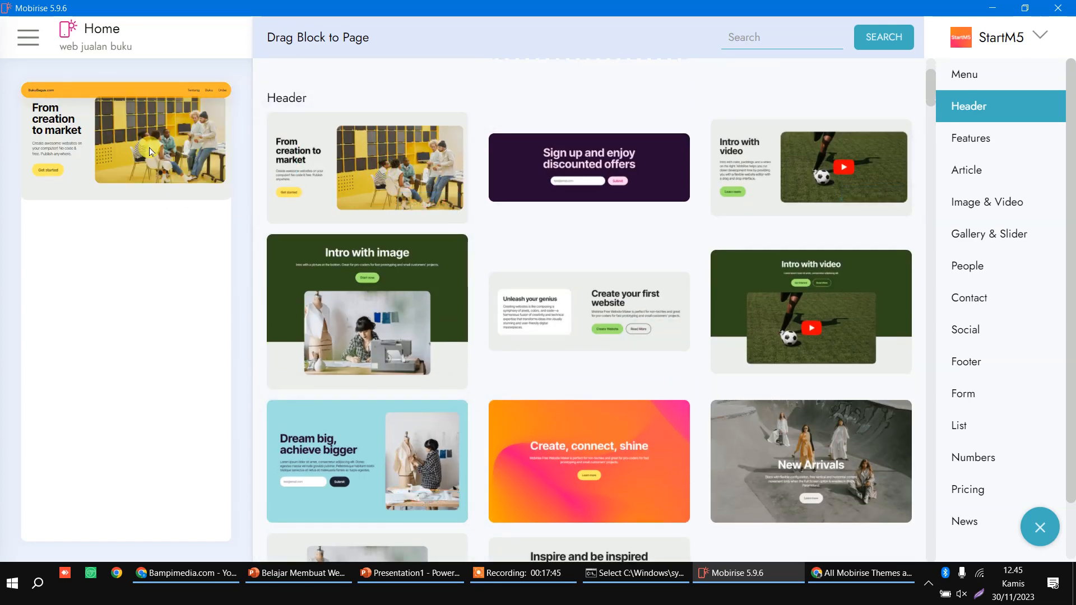
click(150, 148)
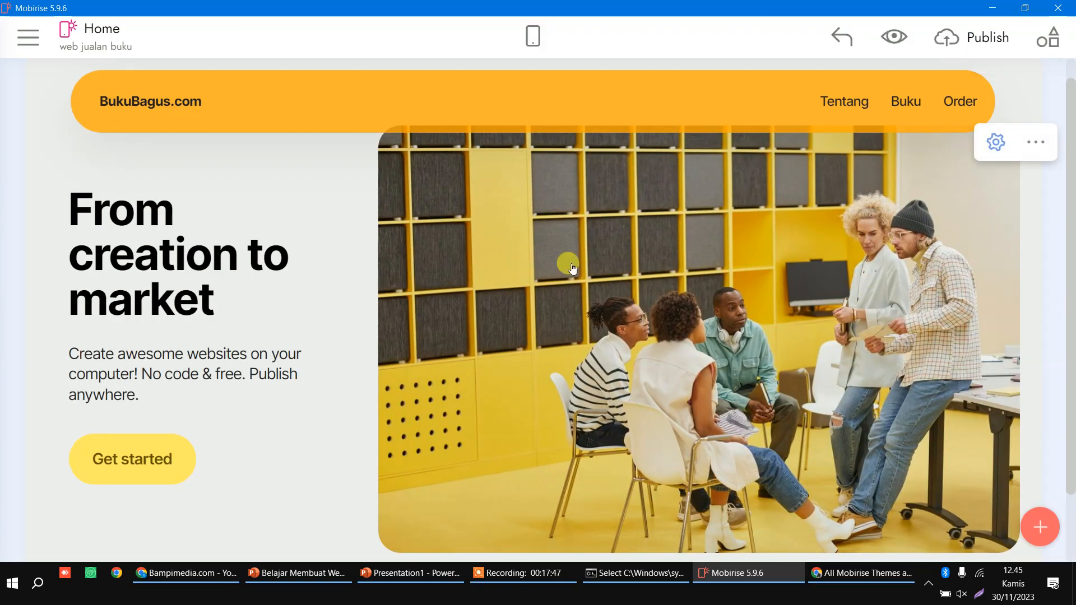
Step: Swap the hero image for the photo of a toddler carrying rice from the computer
click(788, 250)
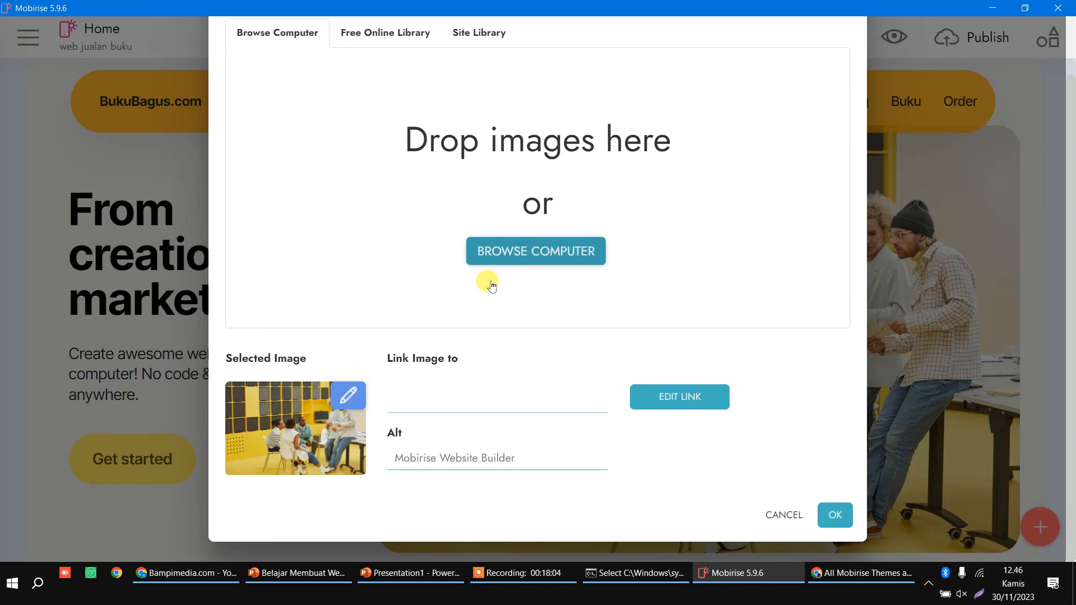
click(487, 255)
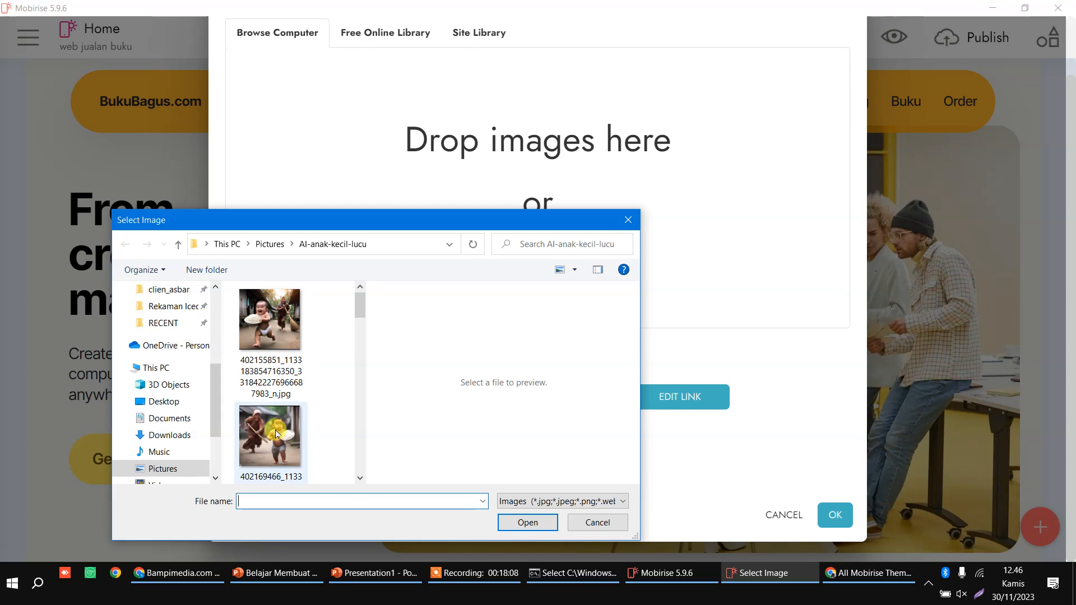
click(276, 434)
click(528, 523)
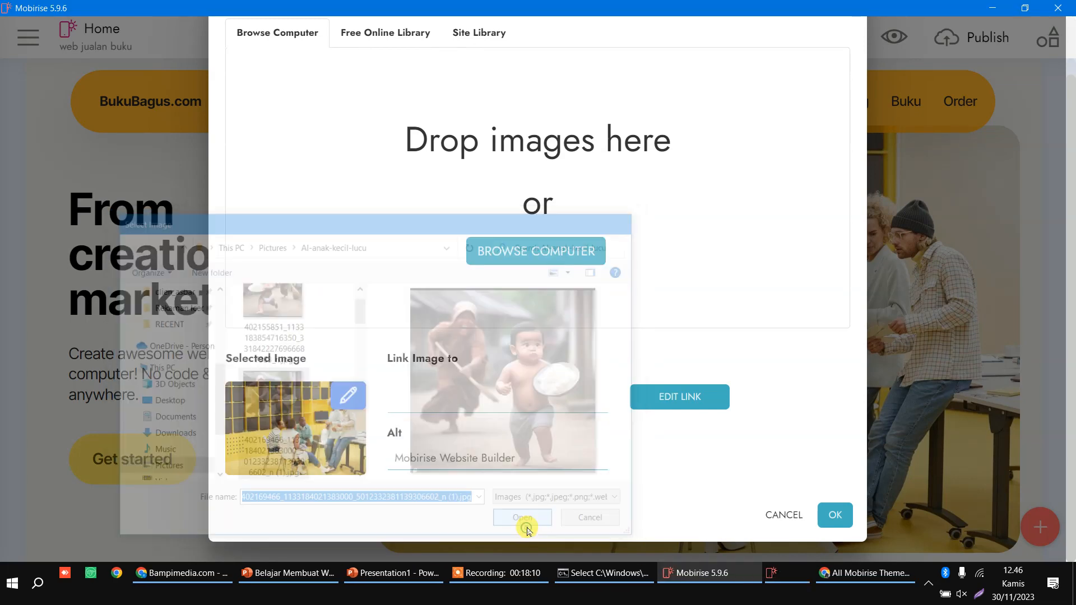
click(829, 552)
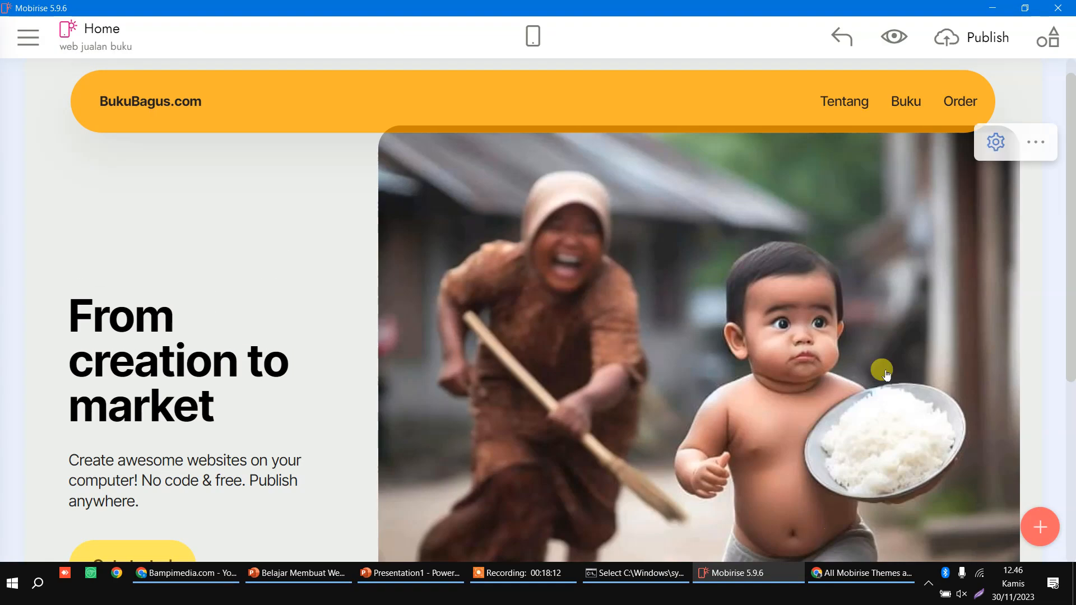
scroll(202, 272, down, 3)
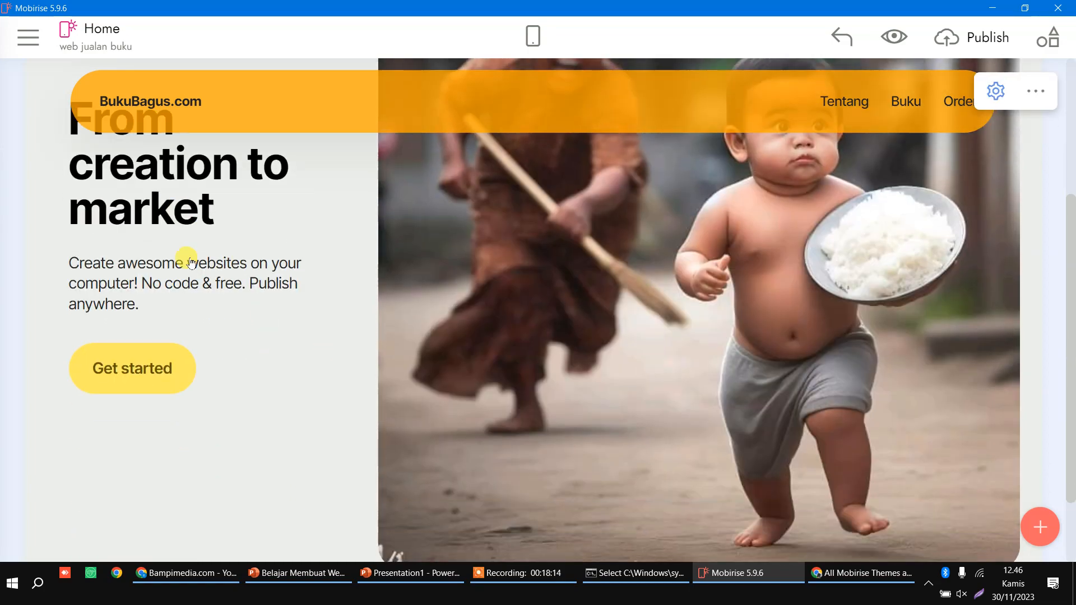
scroll(168, 252, up, 2)
click(417, 577)
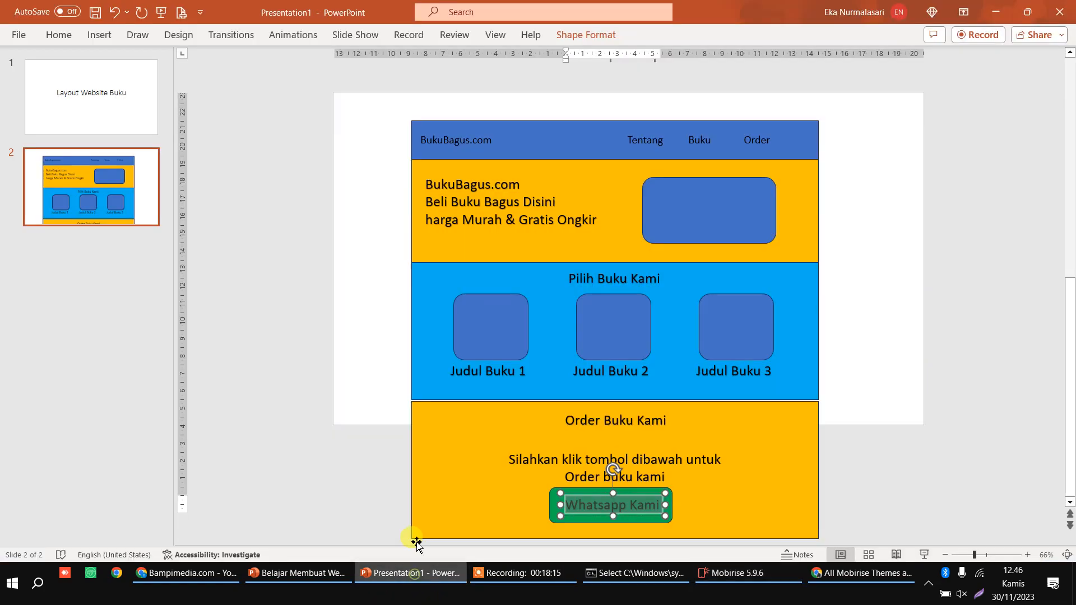
Step: Check the mockup text, then replace the hero heading with BukuBagus.com
double_click(451, 220)
click(458, 212)
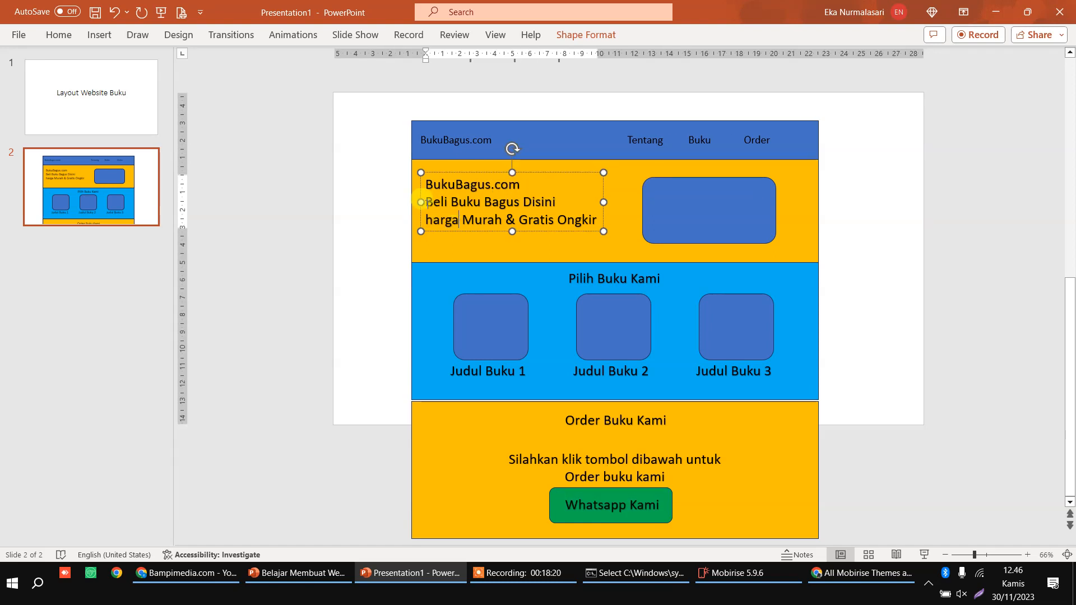
click(740, 575)
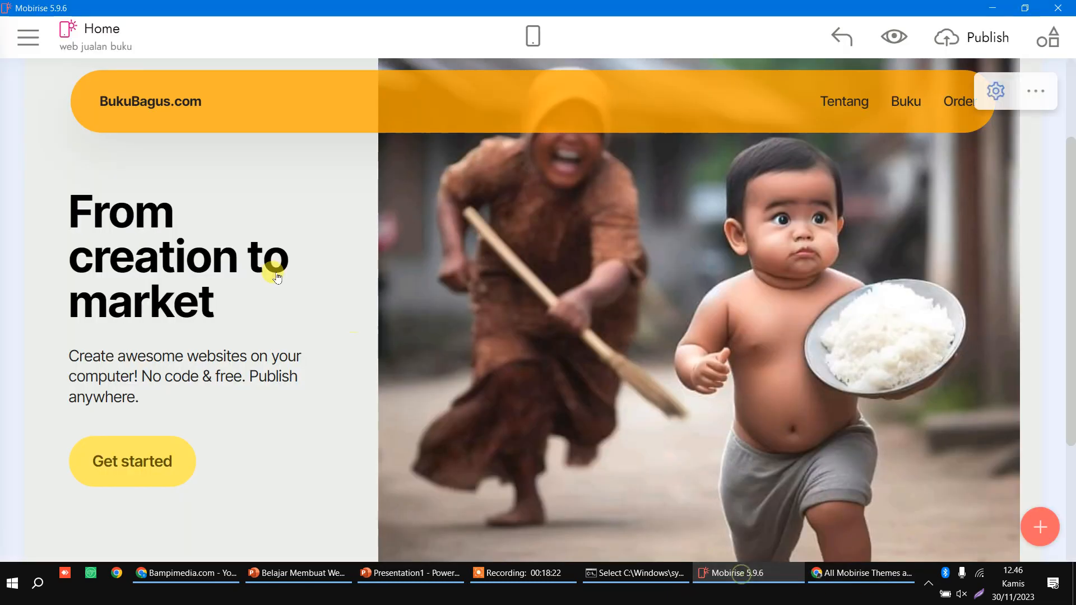
double_click(137, 211)
key(ctrl+a)
text(Buk)
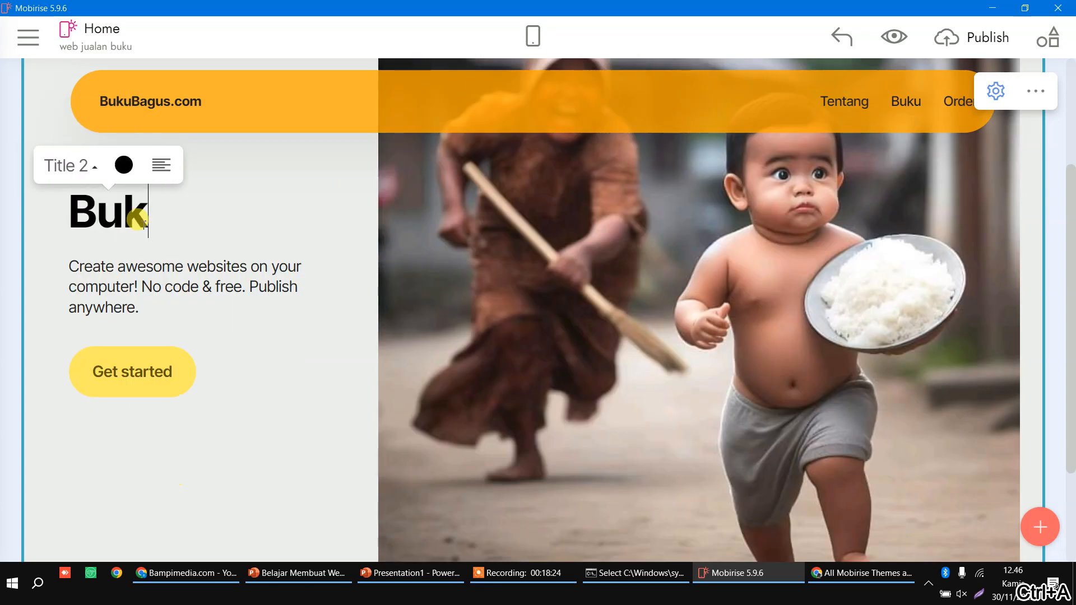
text(uBagus.com)
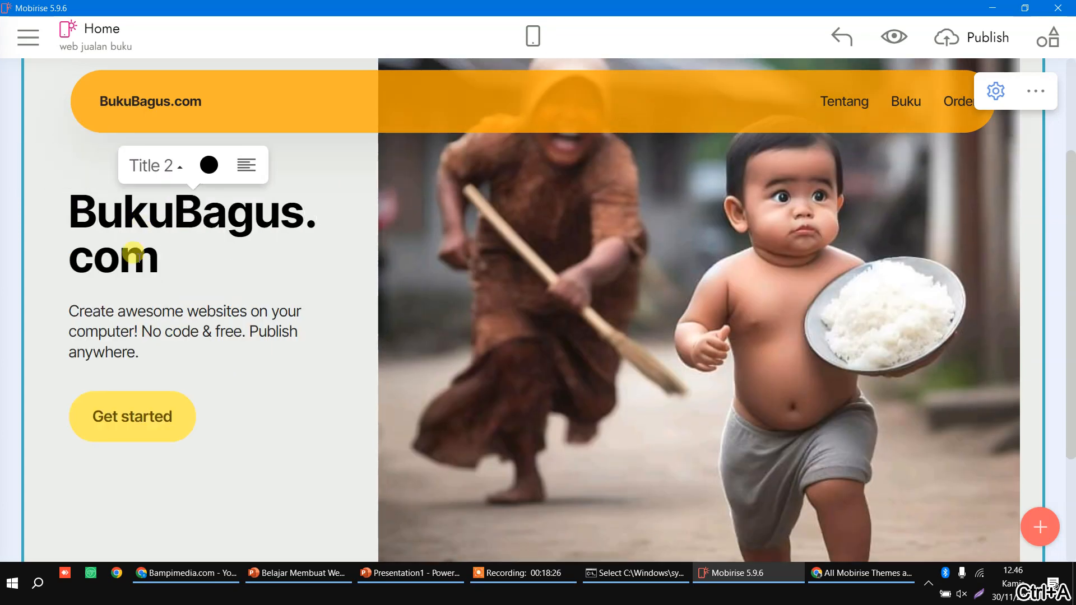
Step: Change the hero paragraph to 'Beli Buku Murah Disini dan Gratis Ongkir' and the button to 'Whatsapp Kami'
click(132, 331)
key(ctrl+a)
text(Beli Bu)
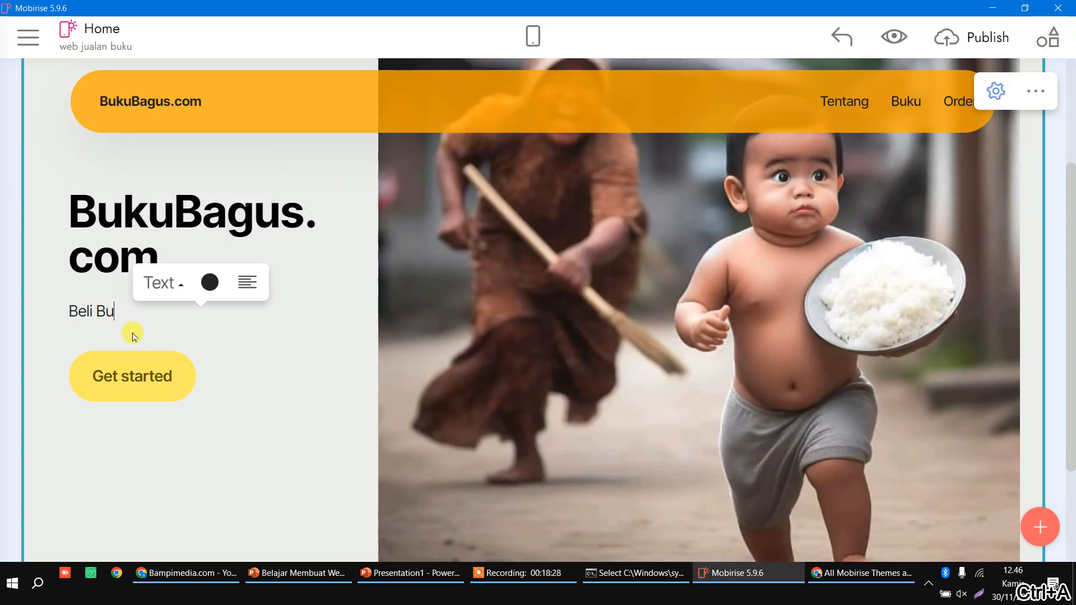
text(ku Murah Disi)
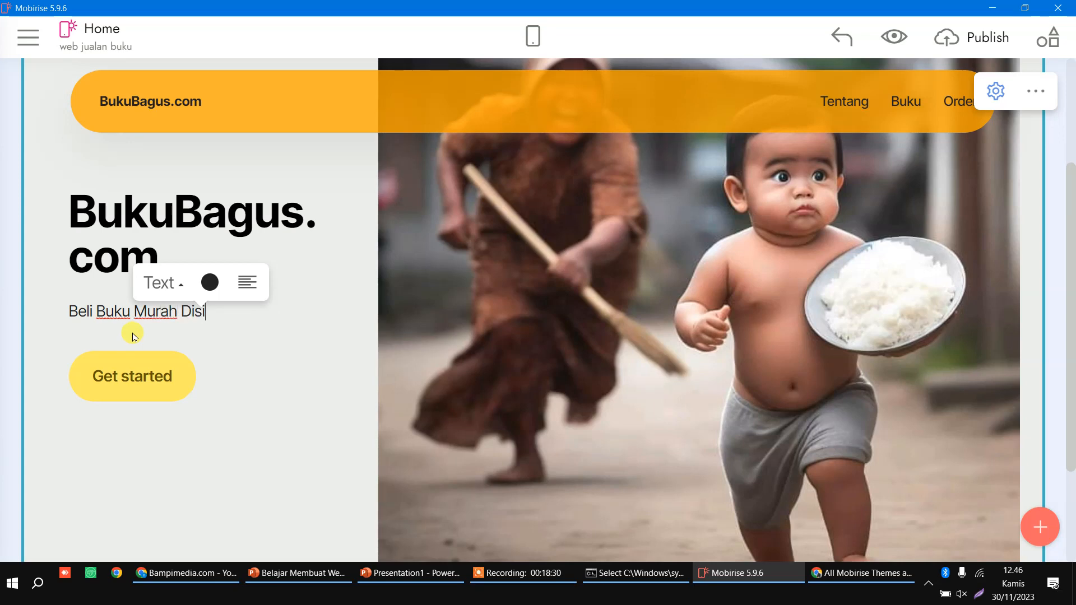
text(ni dan Gratis Ongk)
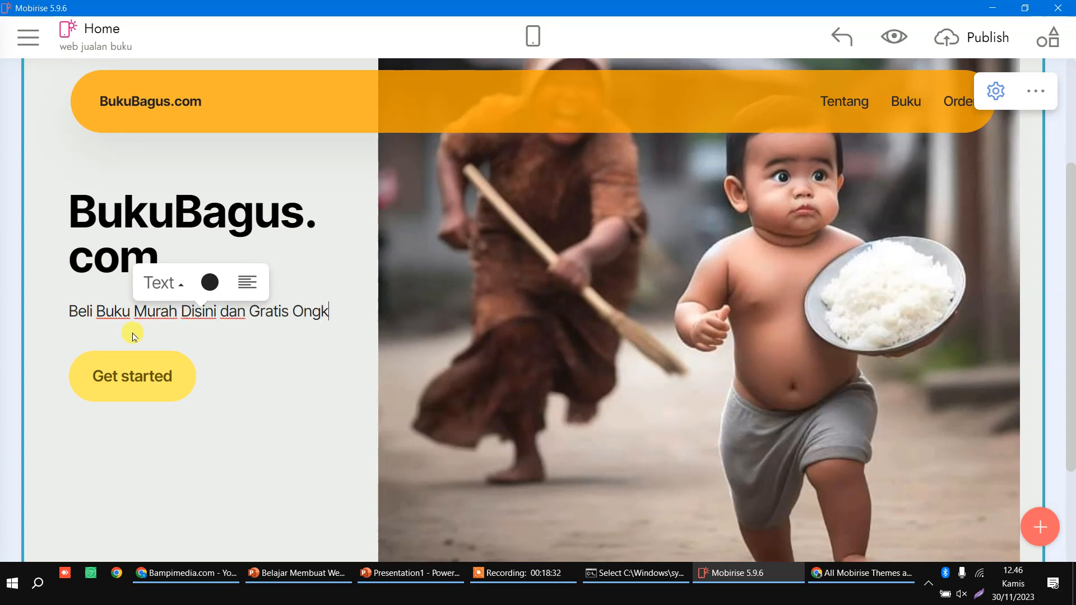
text(ir)
click(145, 421)
key(ctrl+a)
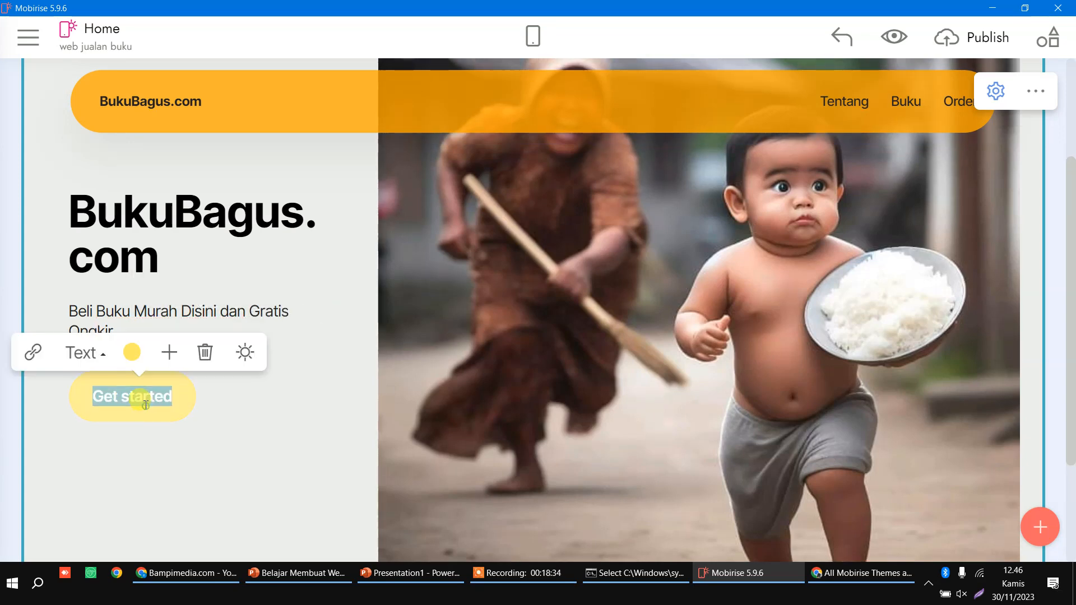
text(Wha)
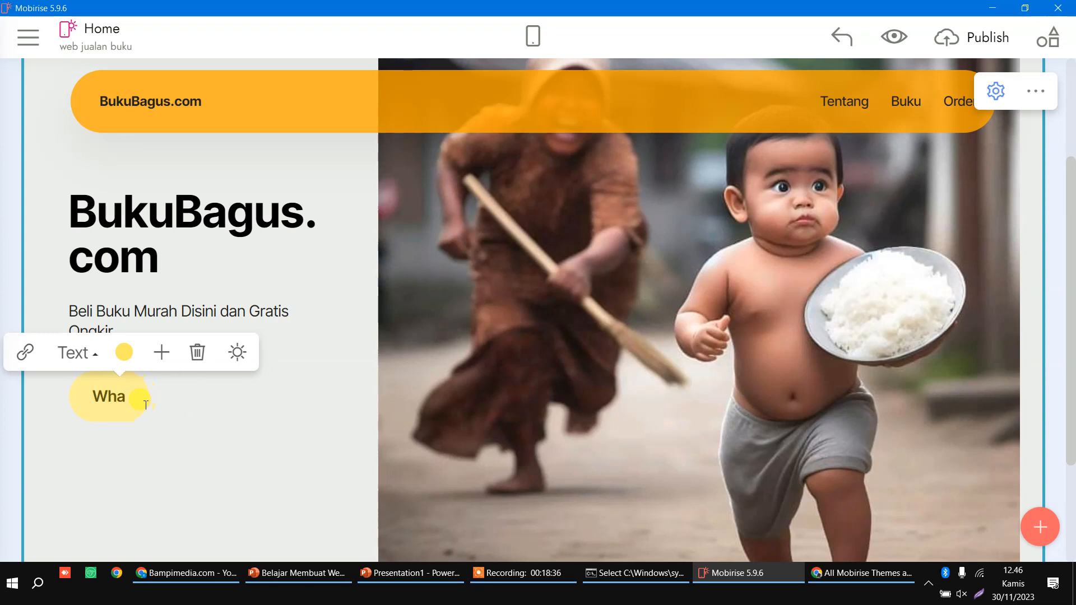
text(tsapp Kami)
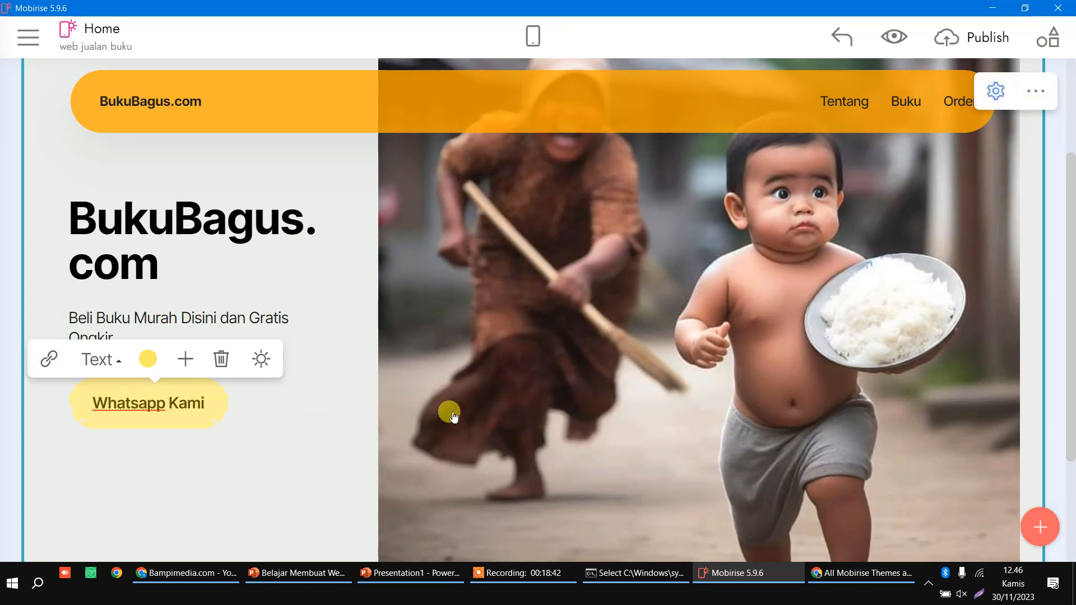
scroll(454, 416, up, 3)
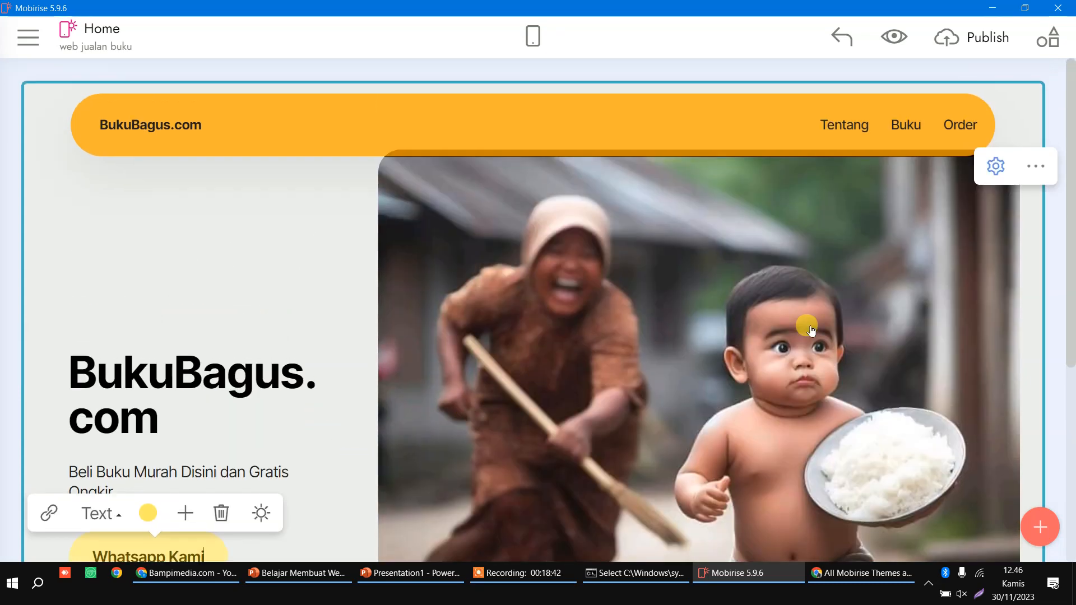
Step: Increase the hero section's Top spacing, keeping its title and button visible
click(996, 165)
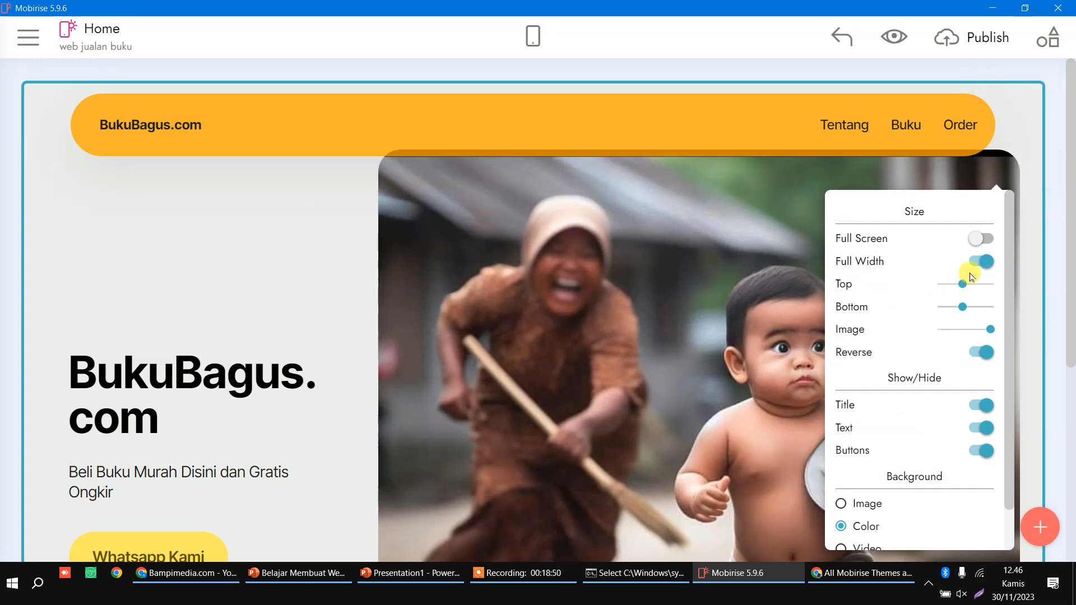
drag(962, 283, 986, 292)
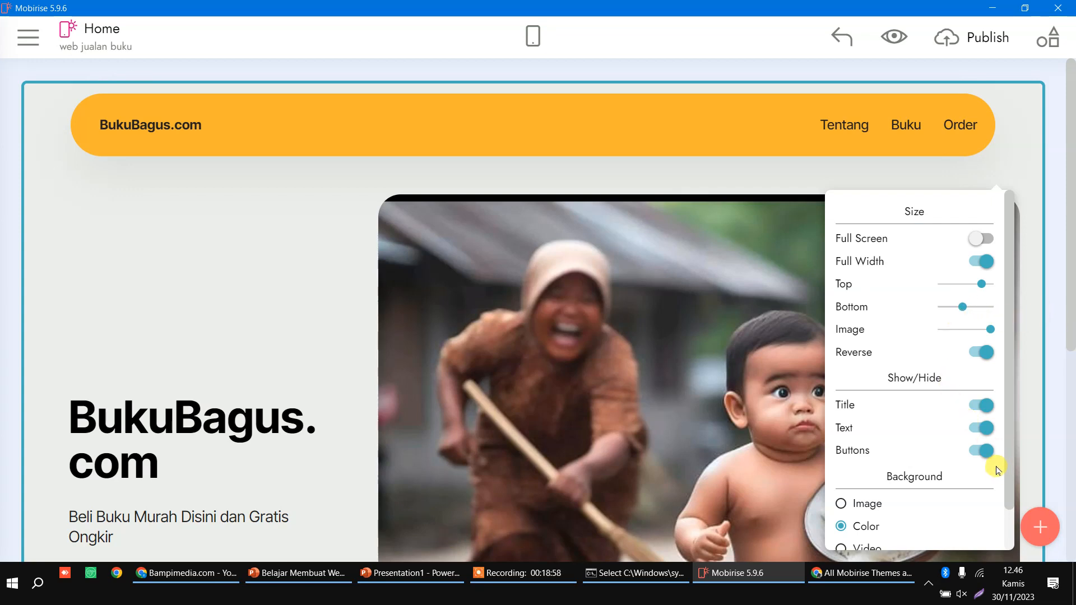
scroll(987, 448, down, 1)
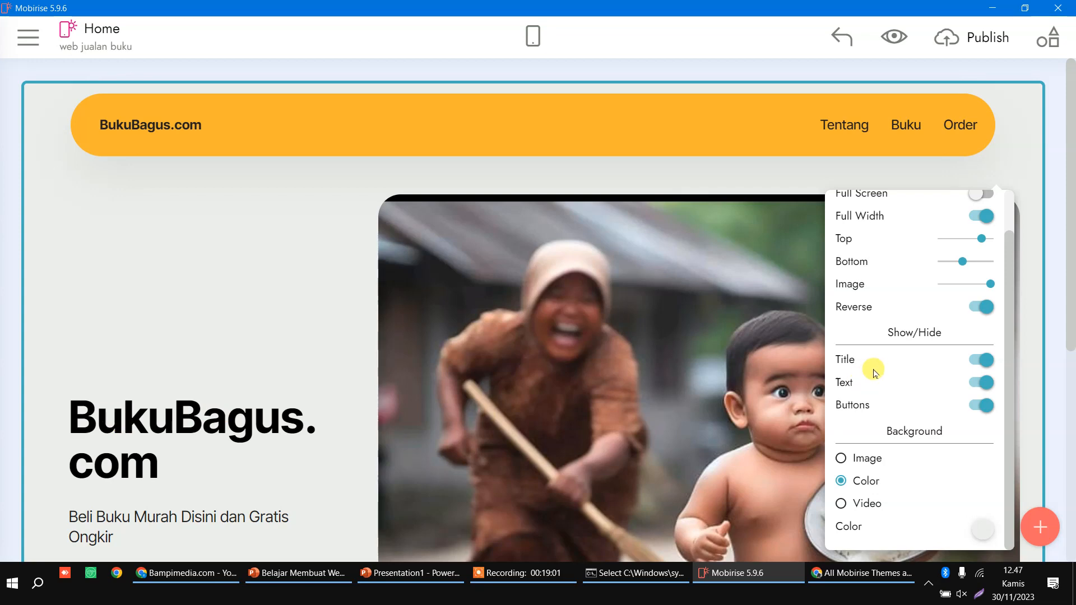
click(986, 367)
click(984, 359)
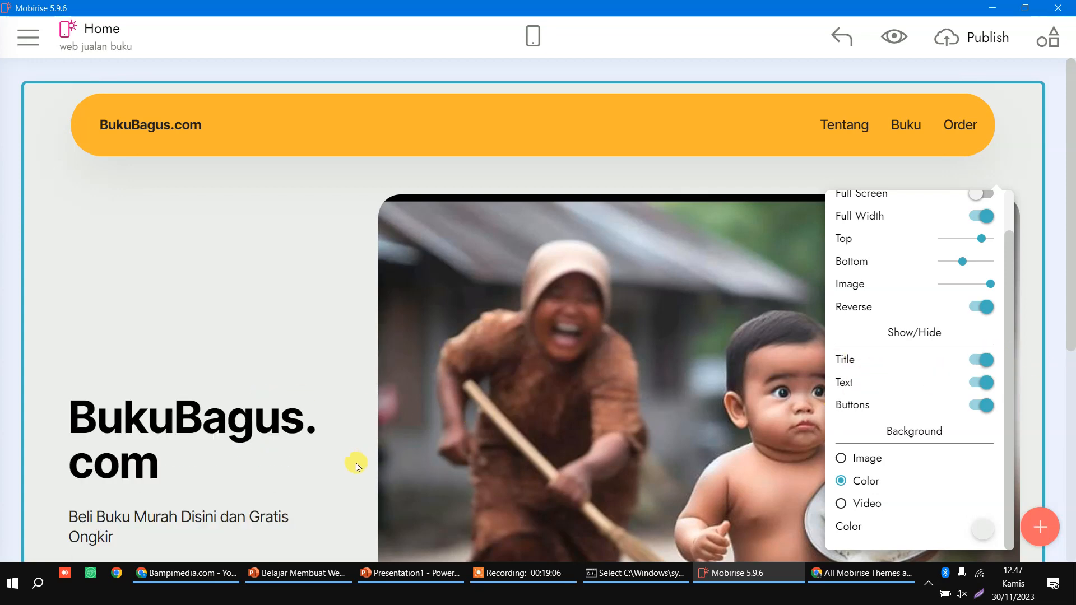
click(974, 408)
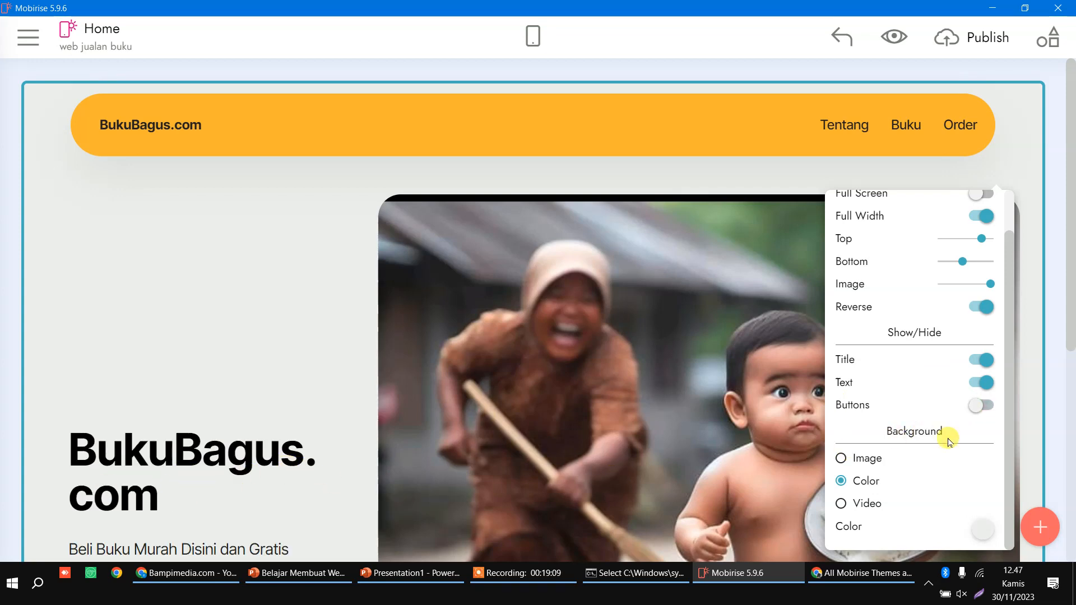
click(979, 406)
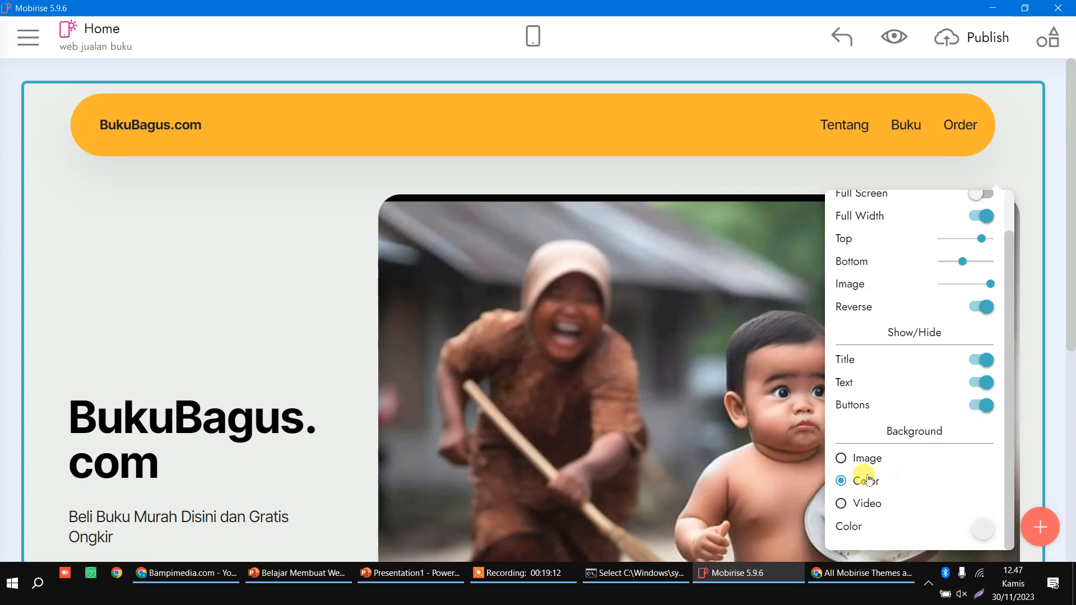
Step: Give the hero section a dark indigo background and bring up the block library
click(978, 530)
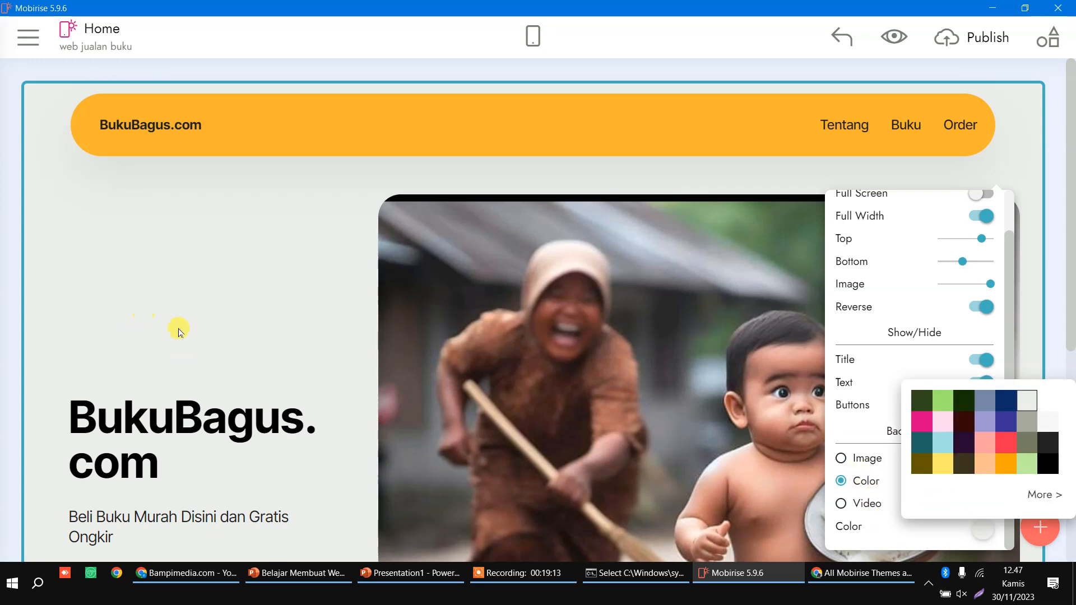
click(1002, 427)
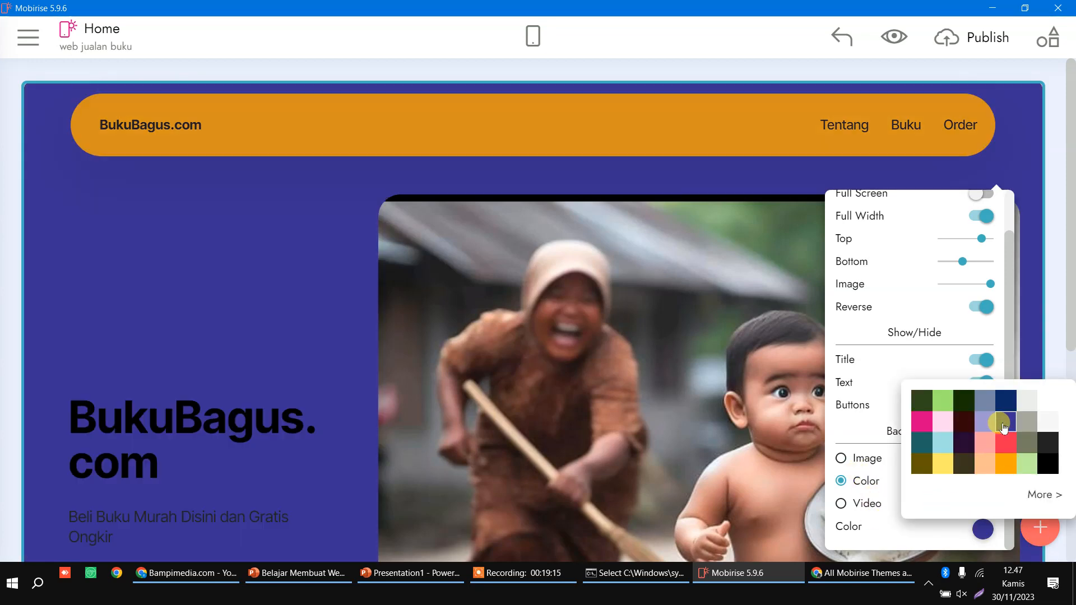
click(1060, 538)
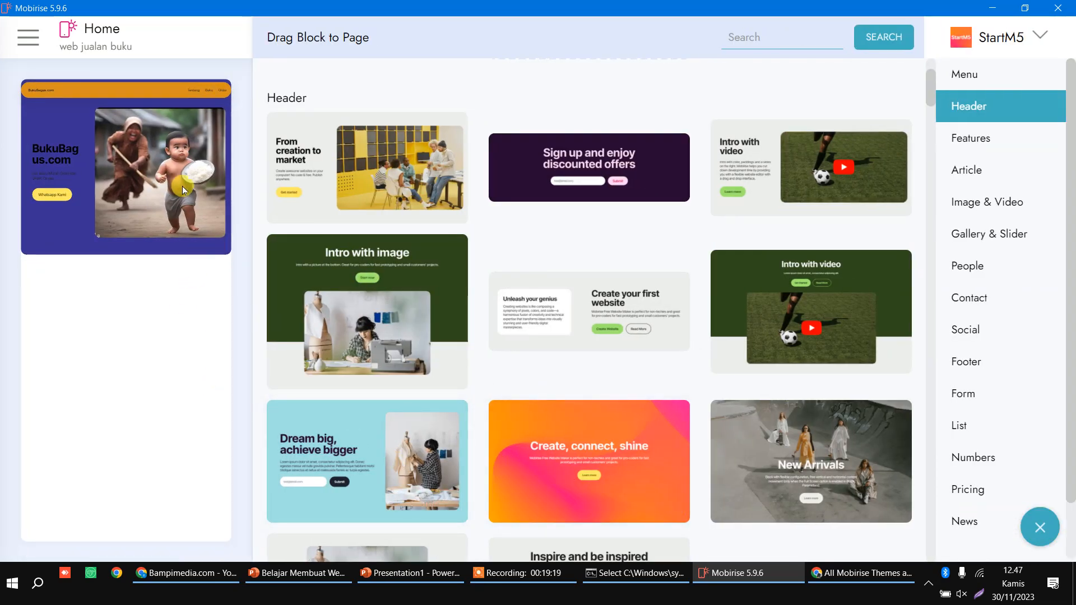
Step: Add the 'Our Products' Features block below the hero, checking the layout mockup
click(399, 573)
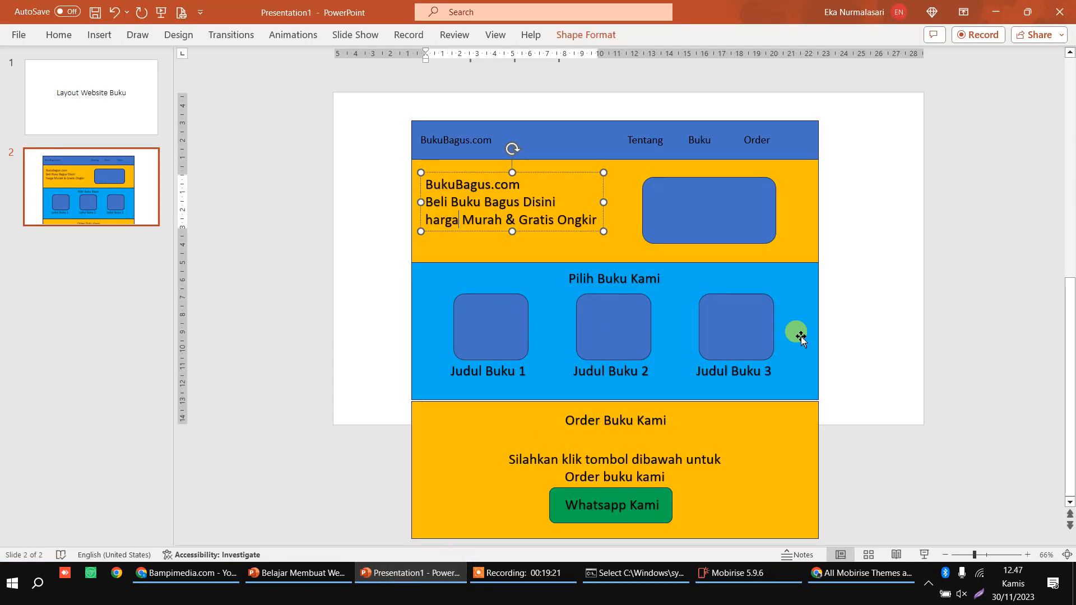
click(700, 575)
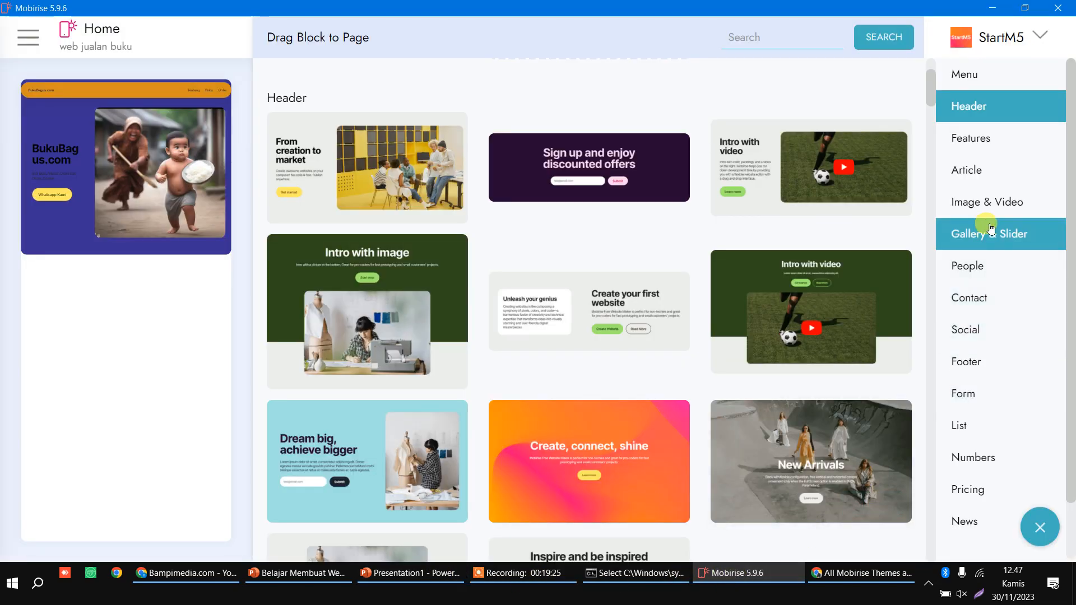
click(975, 171)
click(984, 146)
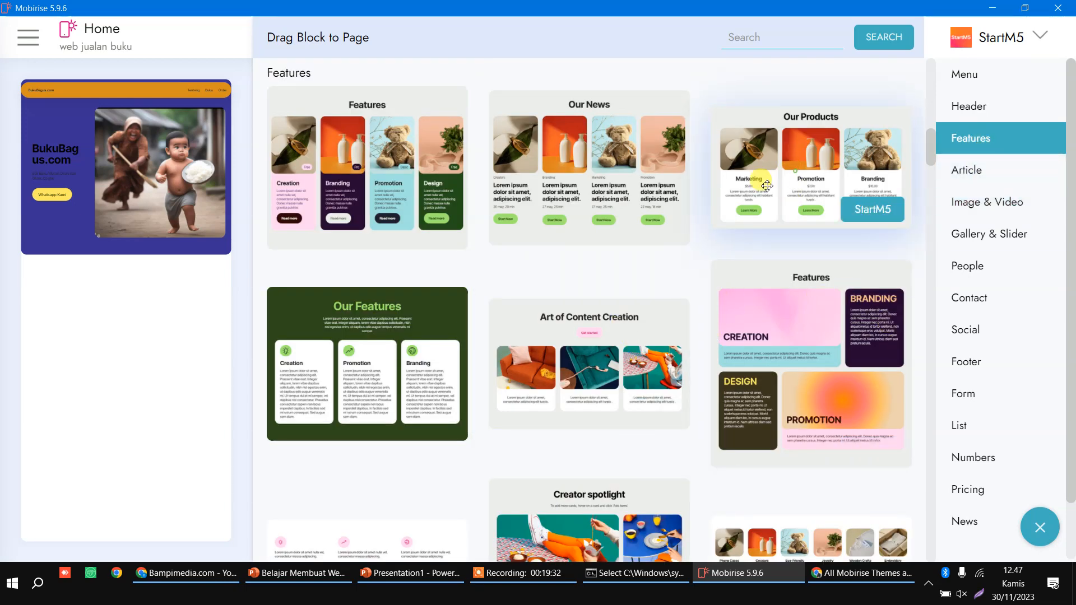
drag(759, 178, 210, 301)
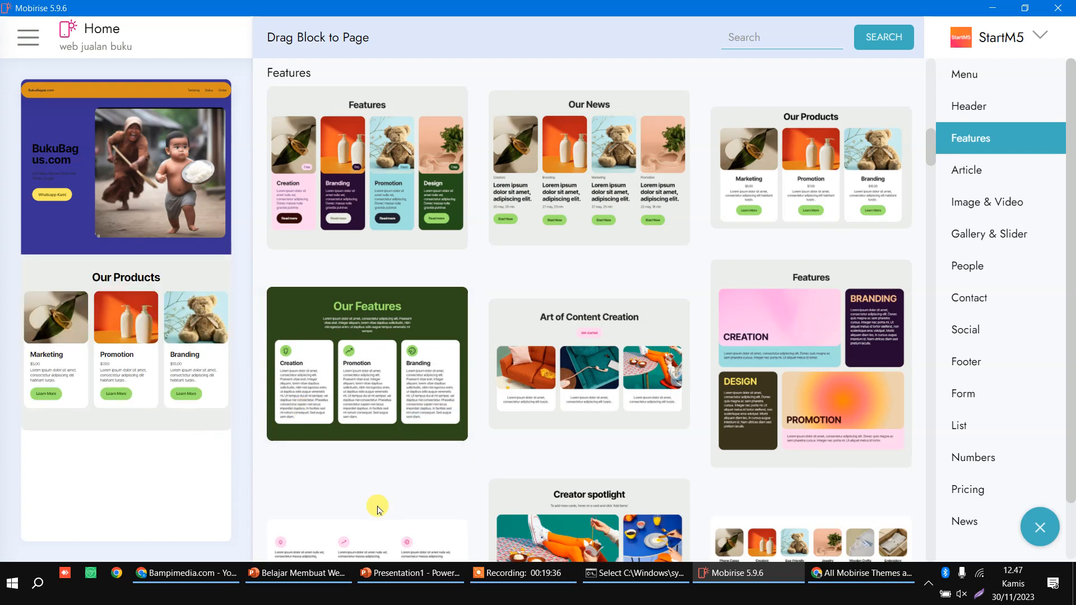
click(392, 573)
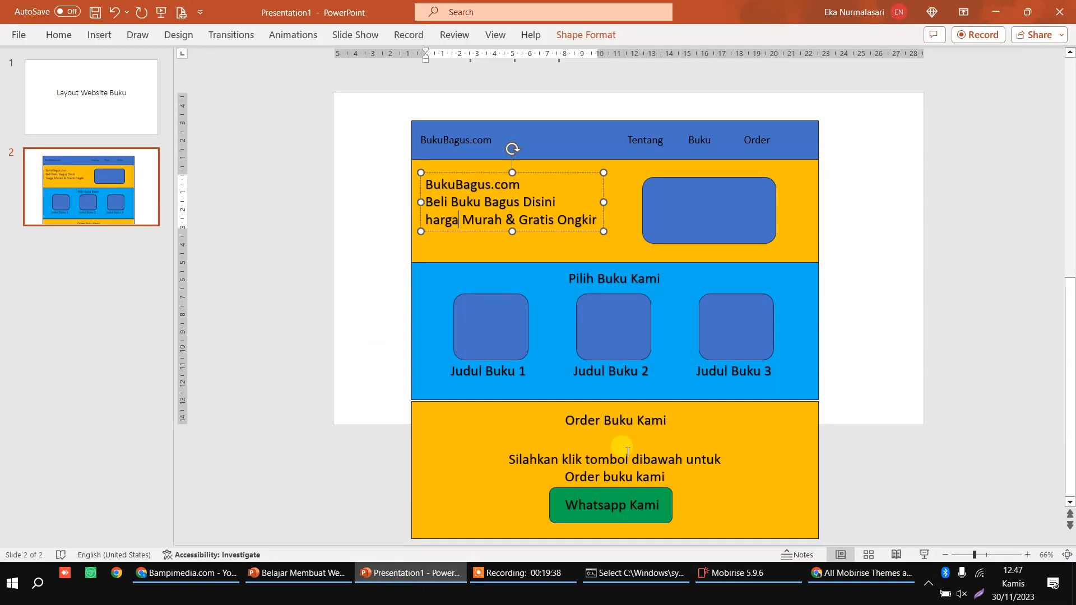
click(417, 576)
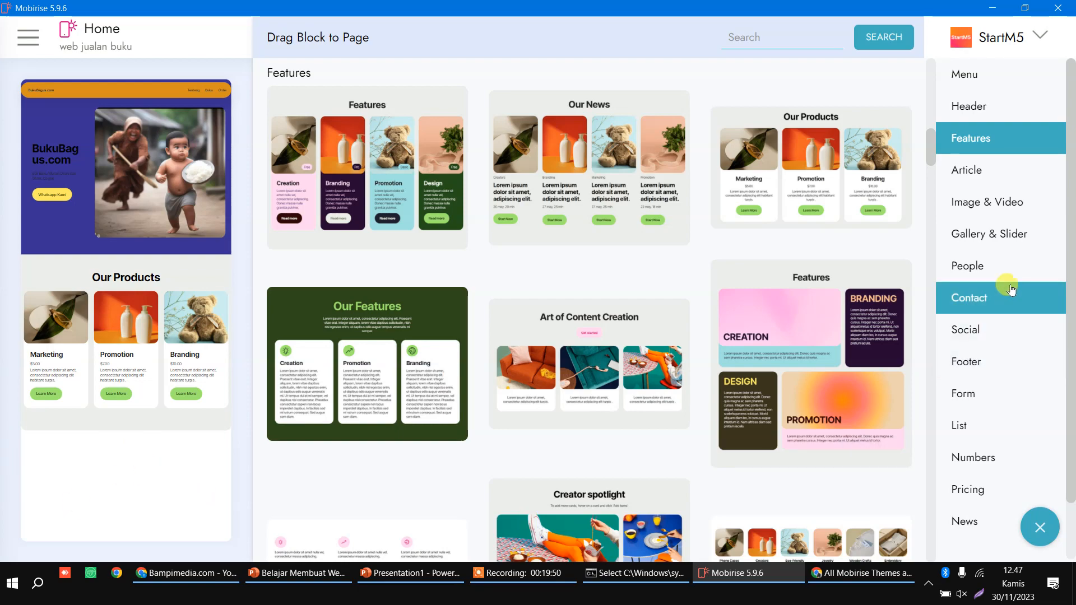
Step: Add the 'Create site now' Header block below the products section
click(986, 114)
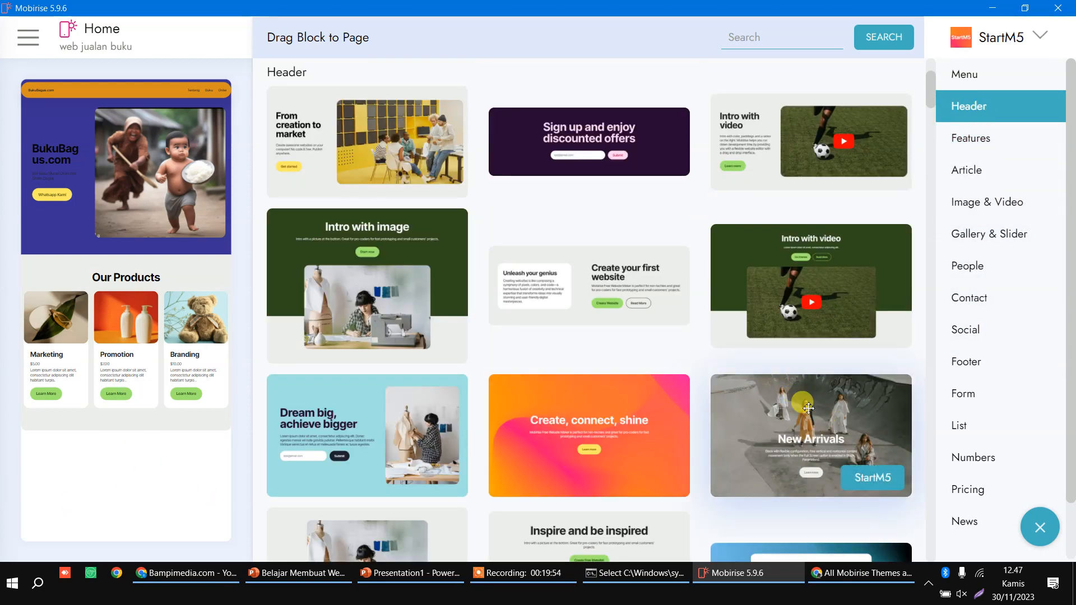
scroll(808, 408, down, 5)
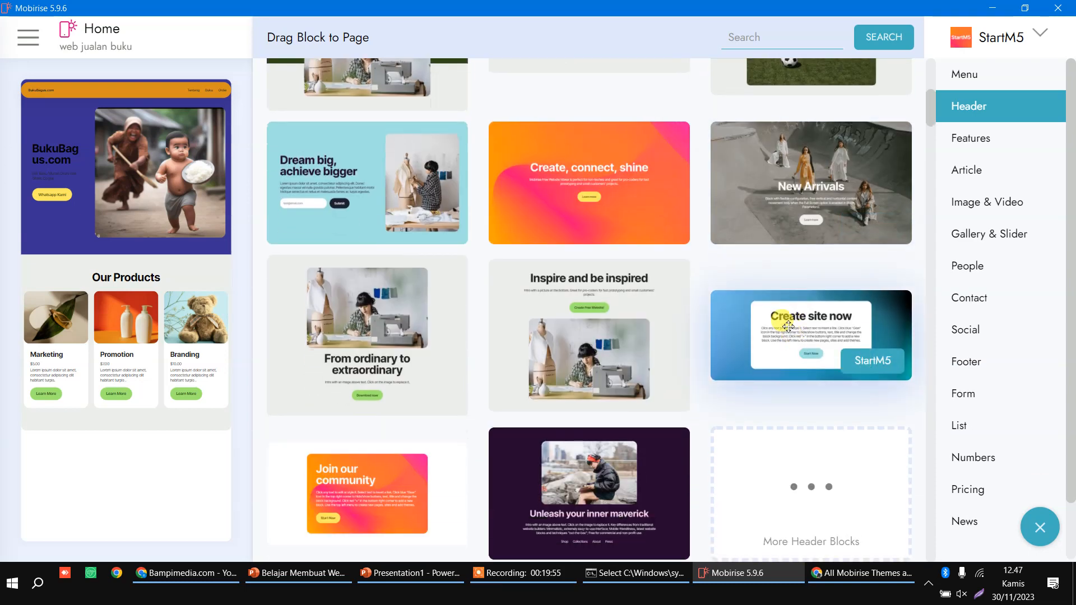
drag(787, 326, 197, 494)
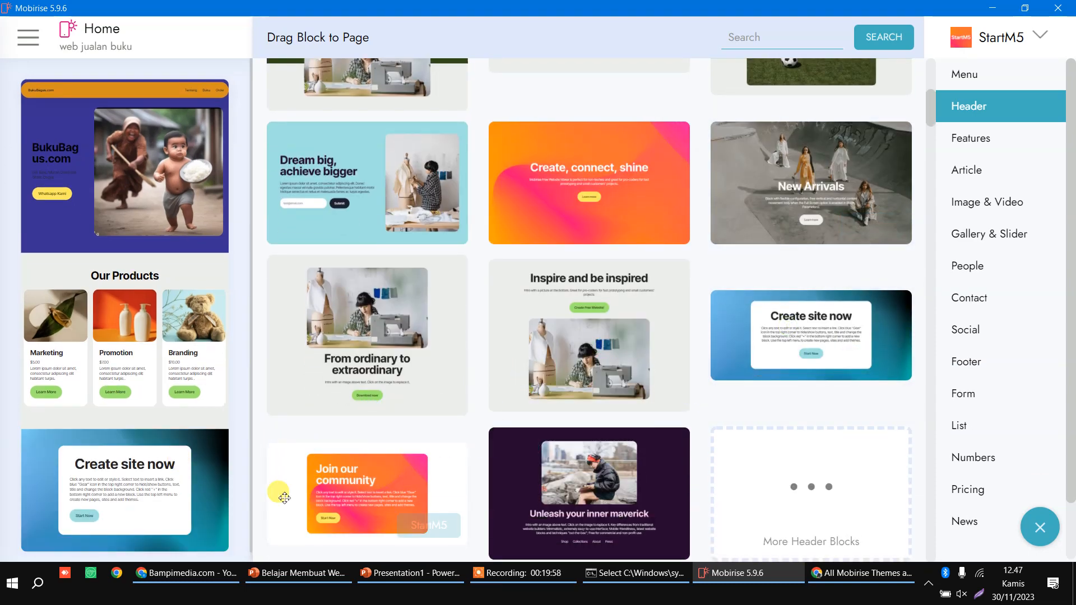
click(1040, 527)
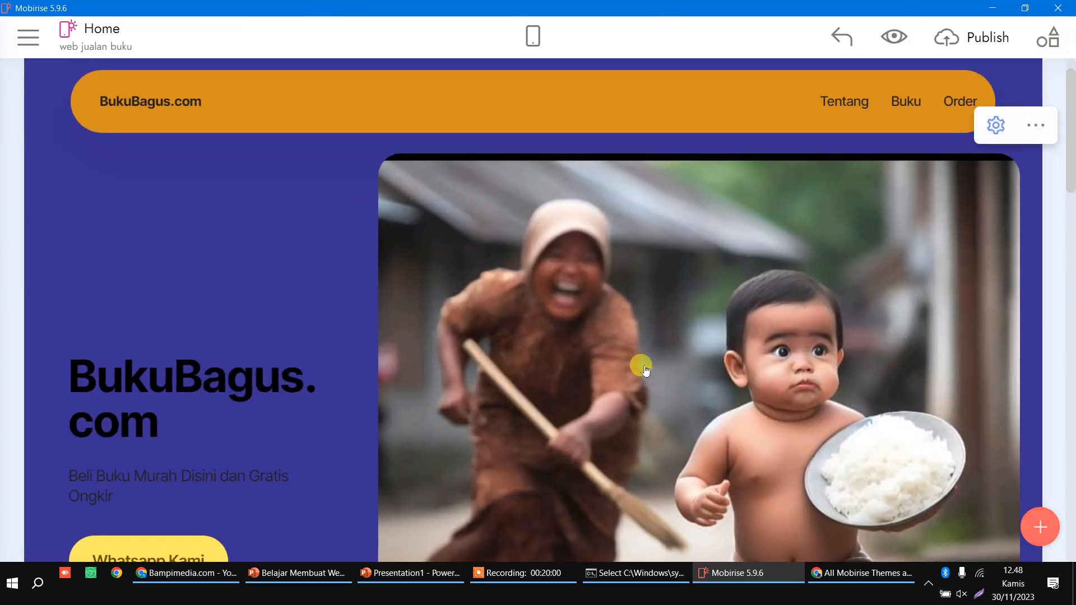
Step: Retitle the section 'Buku Kami' and rename the three cards Judul Buku 1, 2 and 3
scroll(644, 370, down, 10)
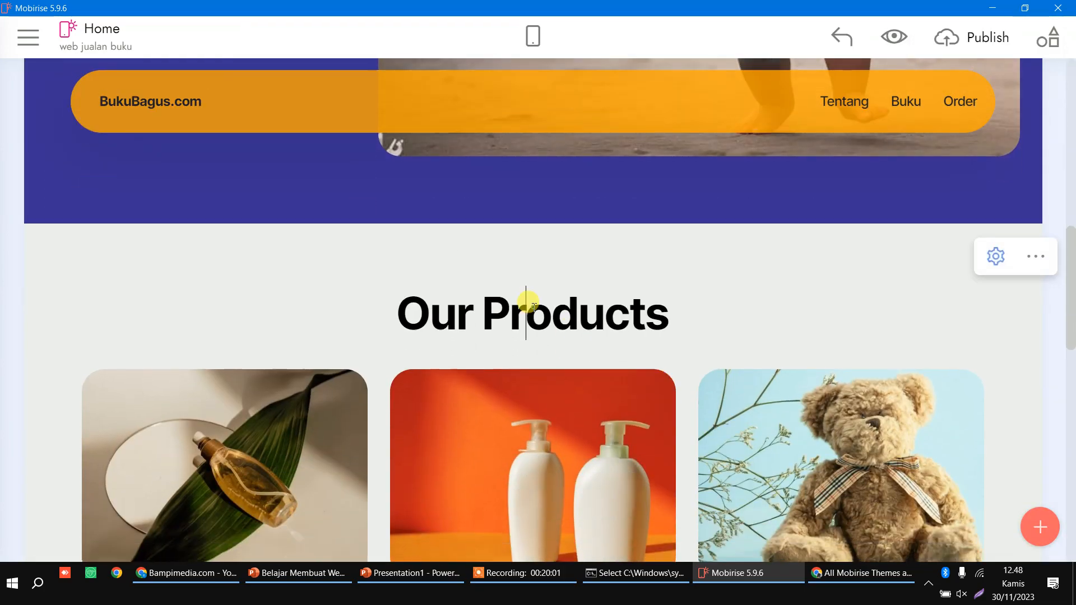
triple_click(541, 313)
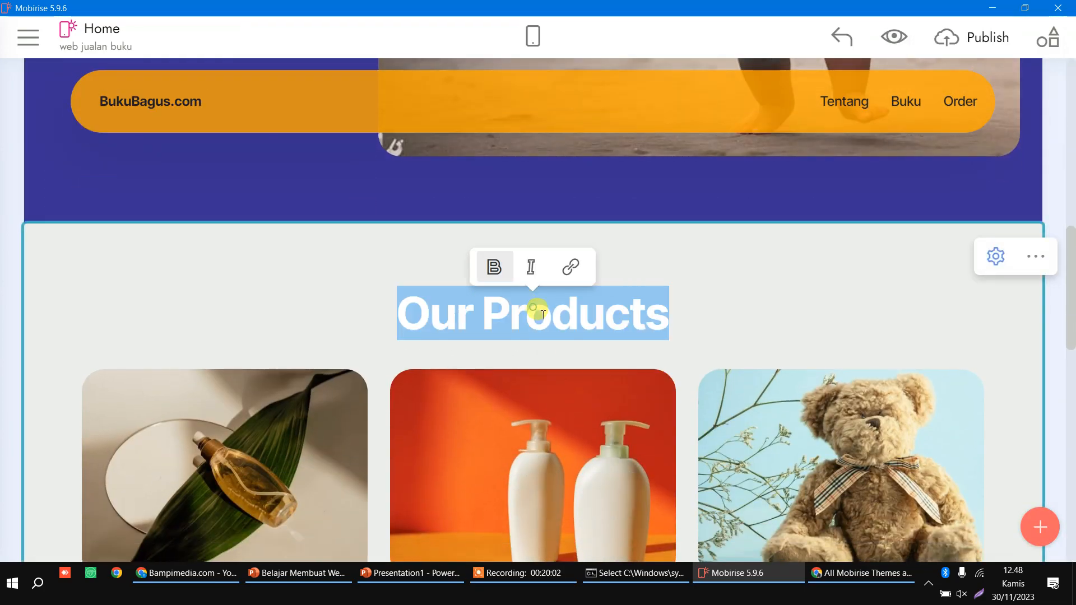
text(Buku Kami)
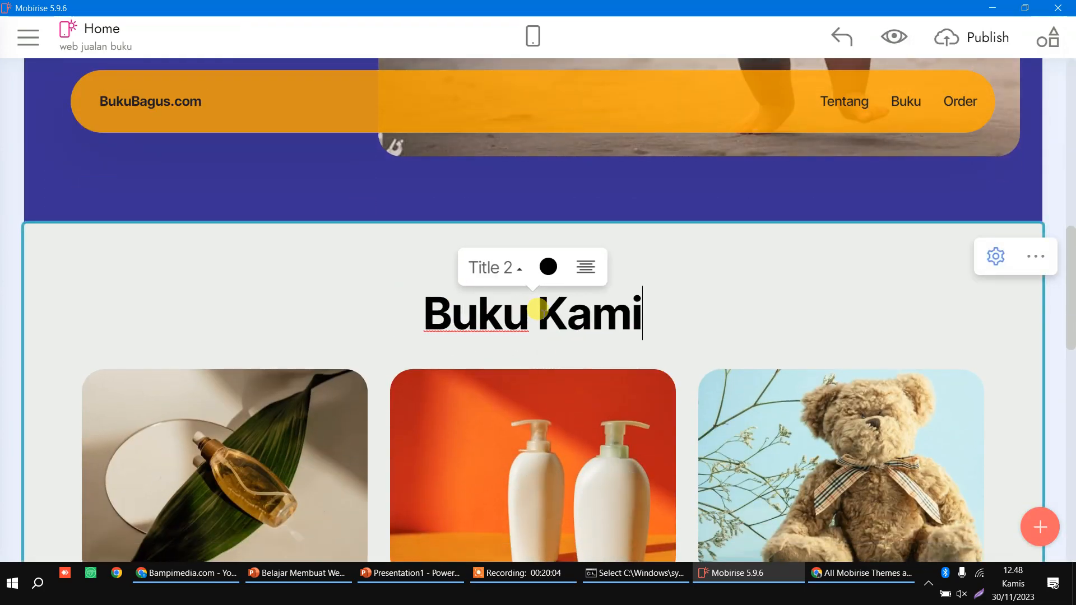
scroll(538, 314, down, 6)
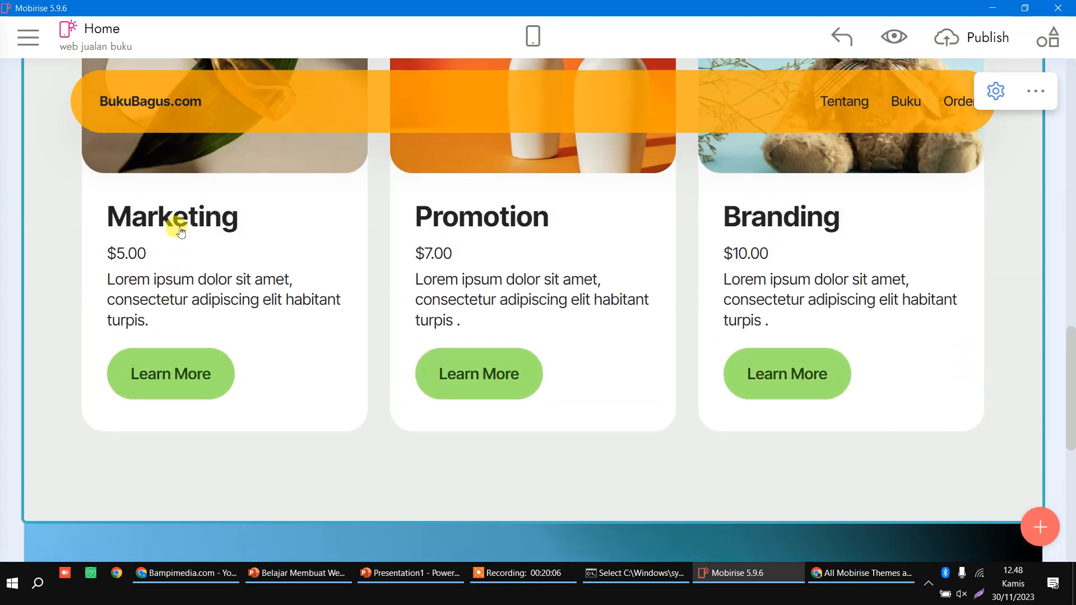
double_click(179, 231)
text(Judul B)
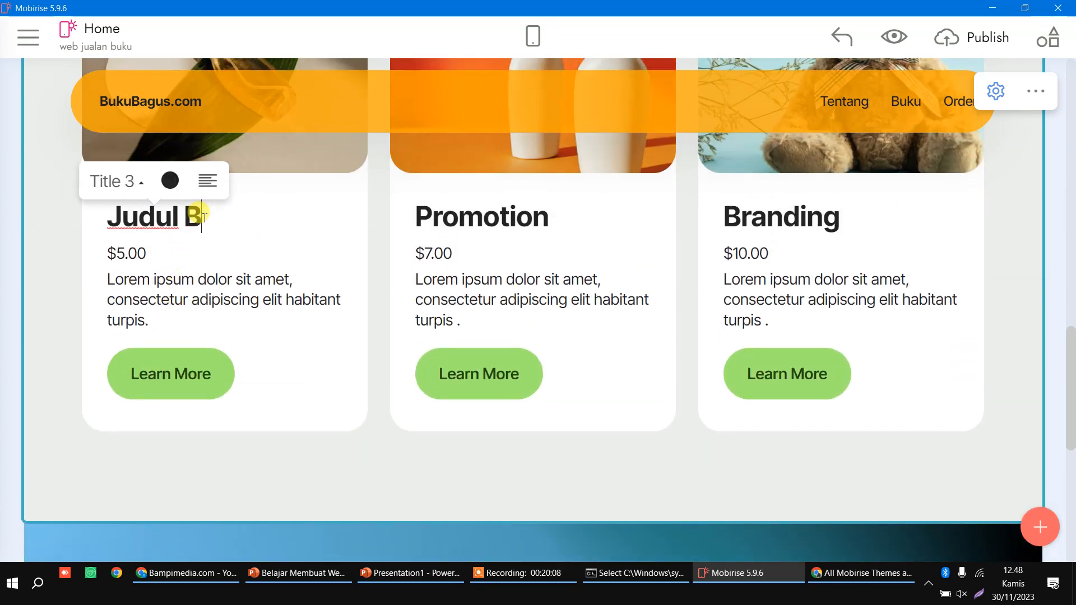
text(uku 1)
double_click(450, 223)
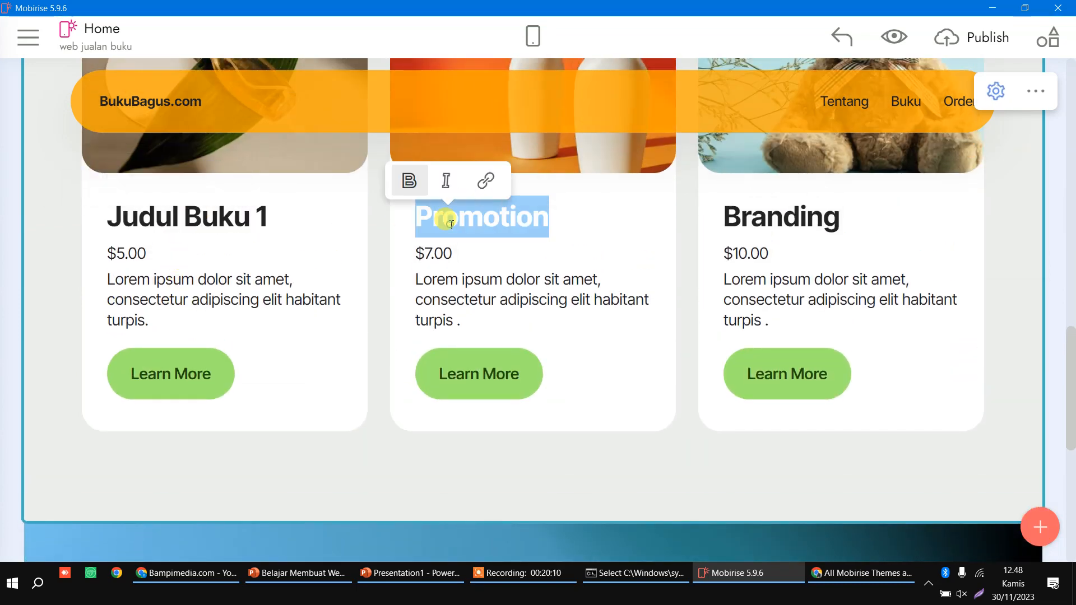
text(B)
key(BackSpace)
text(Judul Bu)
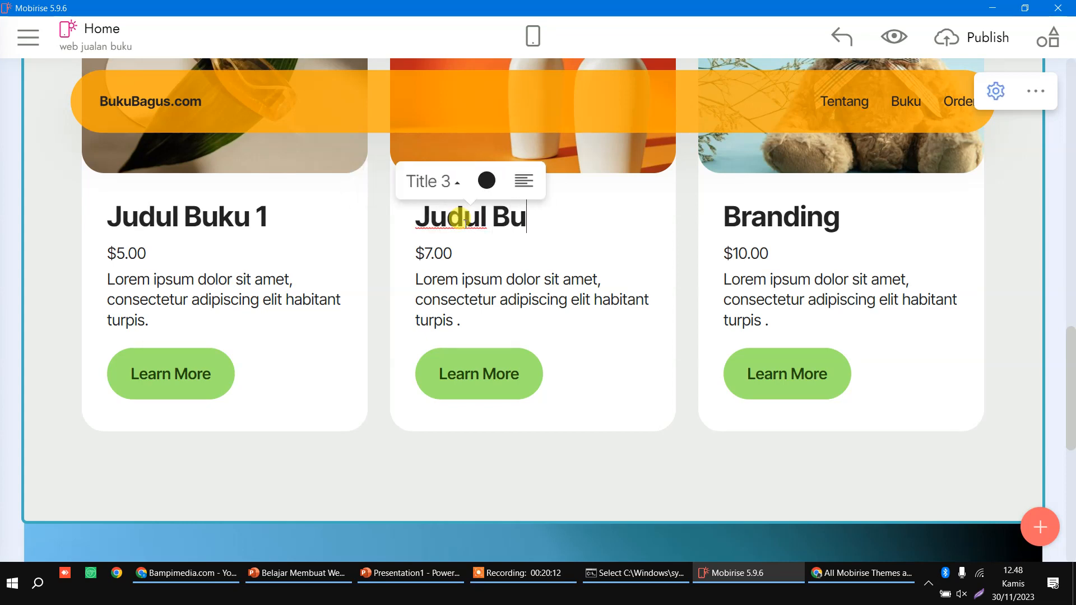
text(ku 2)
double_click(745, 223)
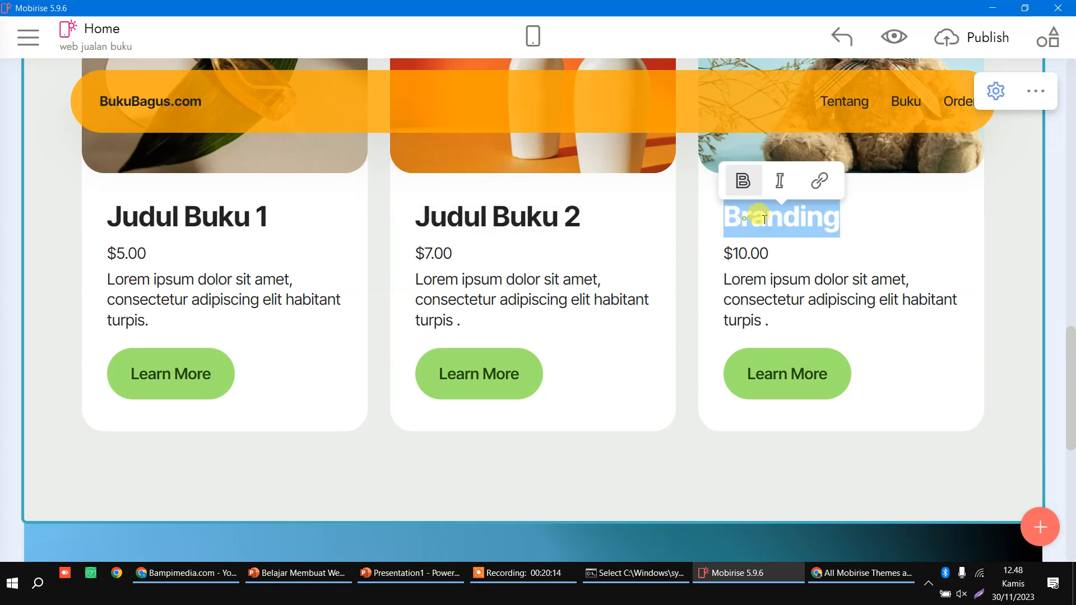
text(B)
text(Judul Buku 3)
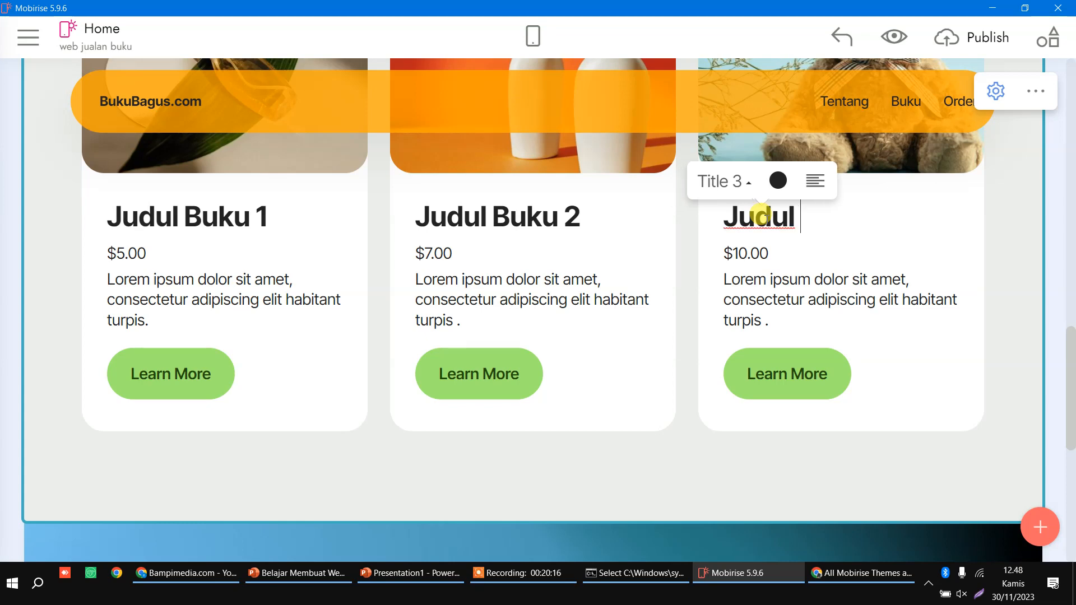
Step: Relabel all three cards' Learn More buttons as 'Whatsapp Kami'
double_click(187, 285)
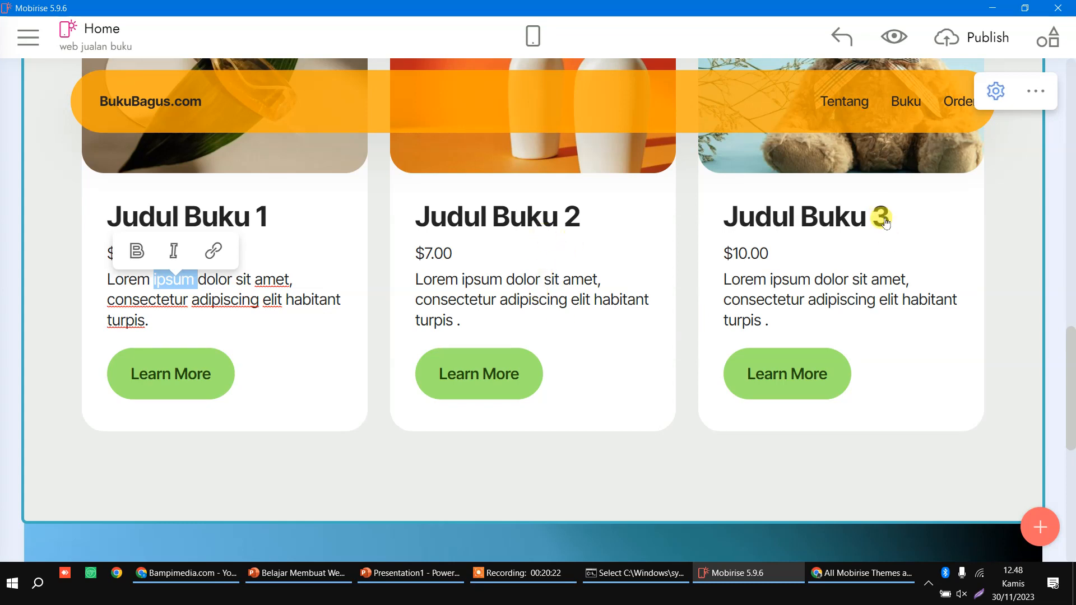
double_click(168, 376)
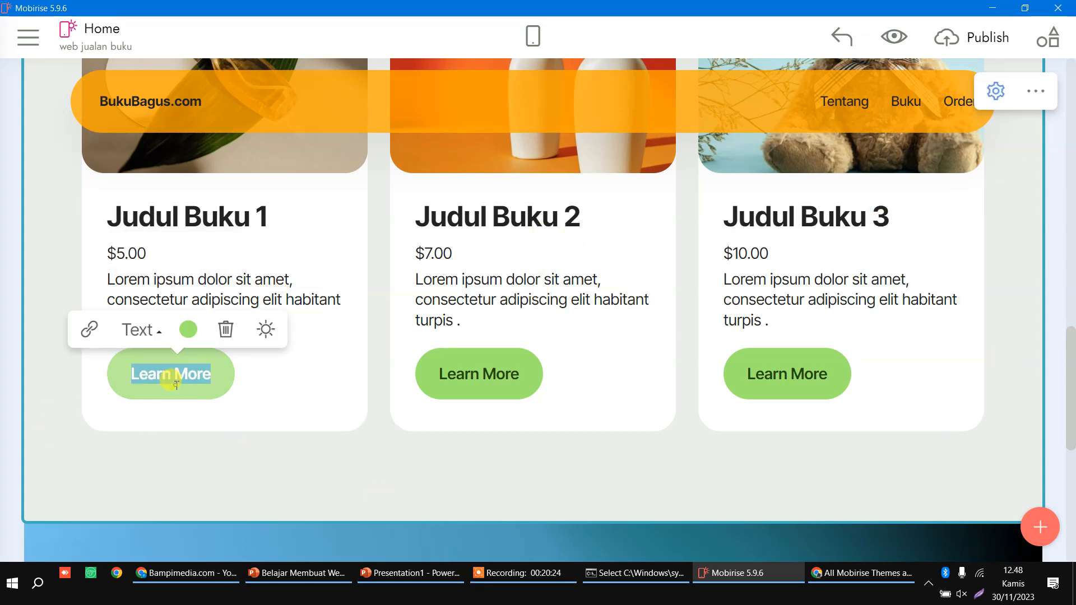
text(Whatsapp Kami)
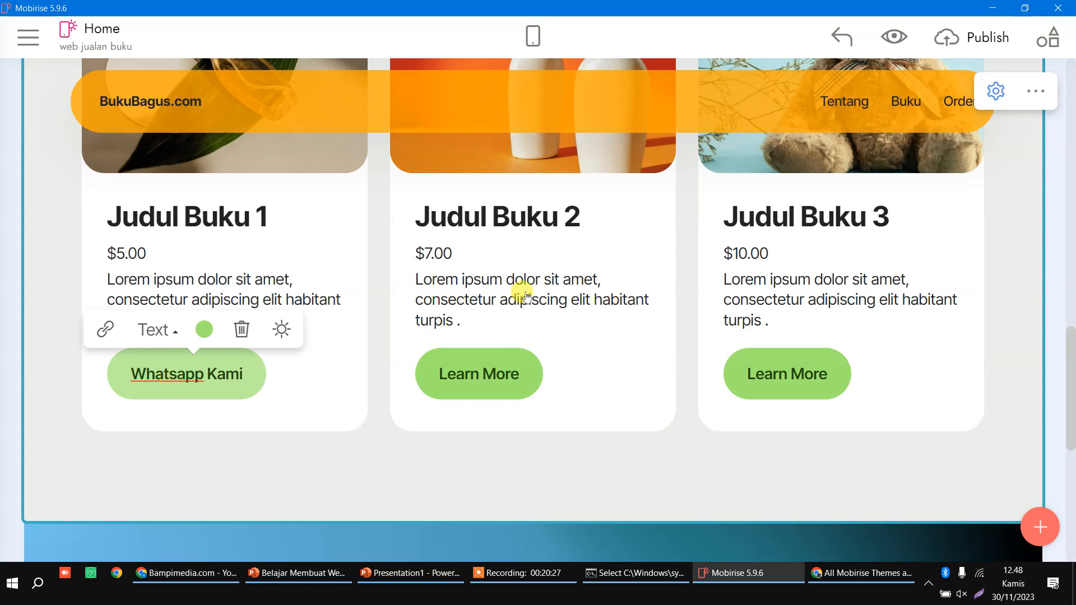
double_click(479, 375)
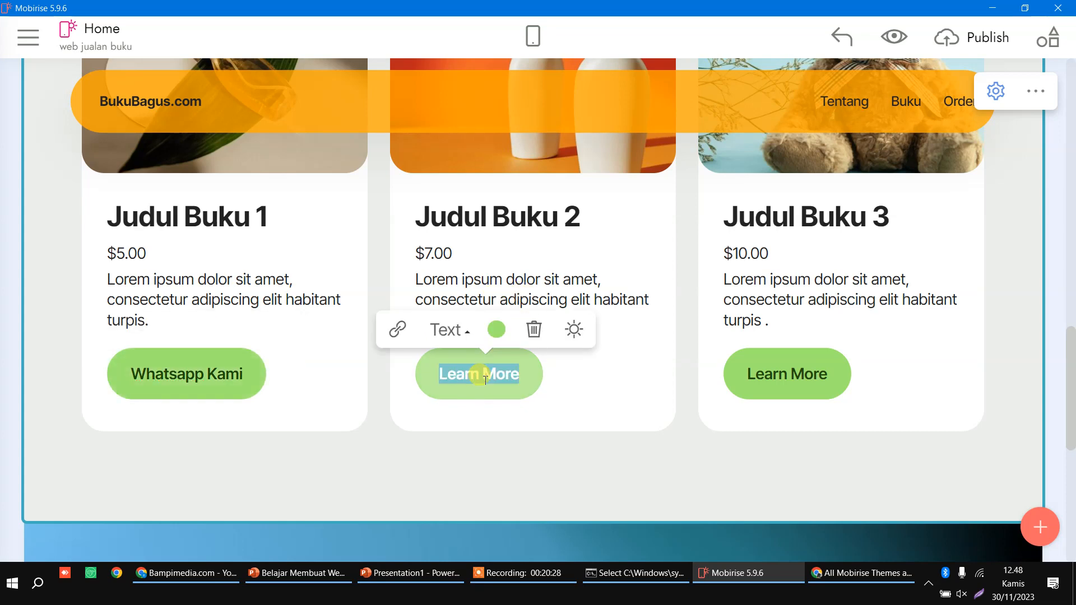
text(Whatsapp Kami)
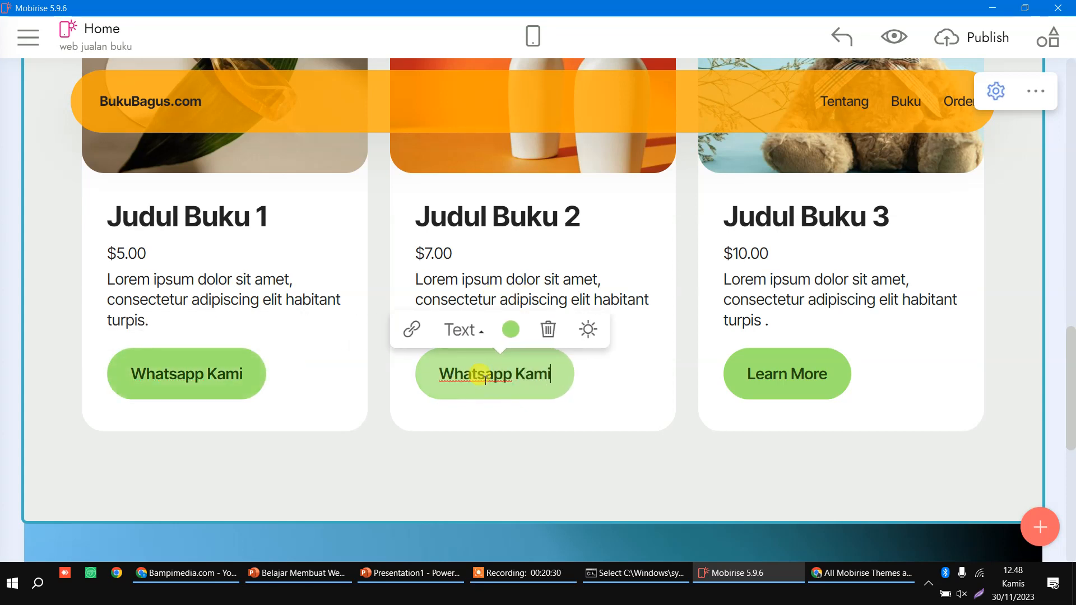
double_click(781, 389)
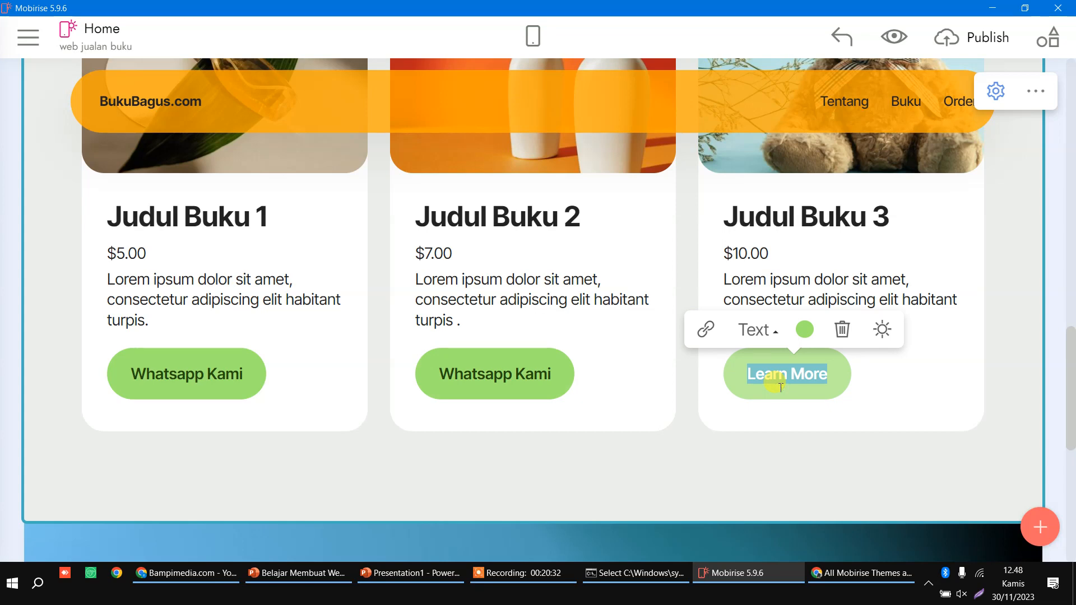
text(Whatsapp Kami)
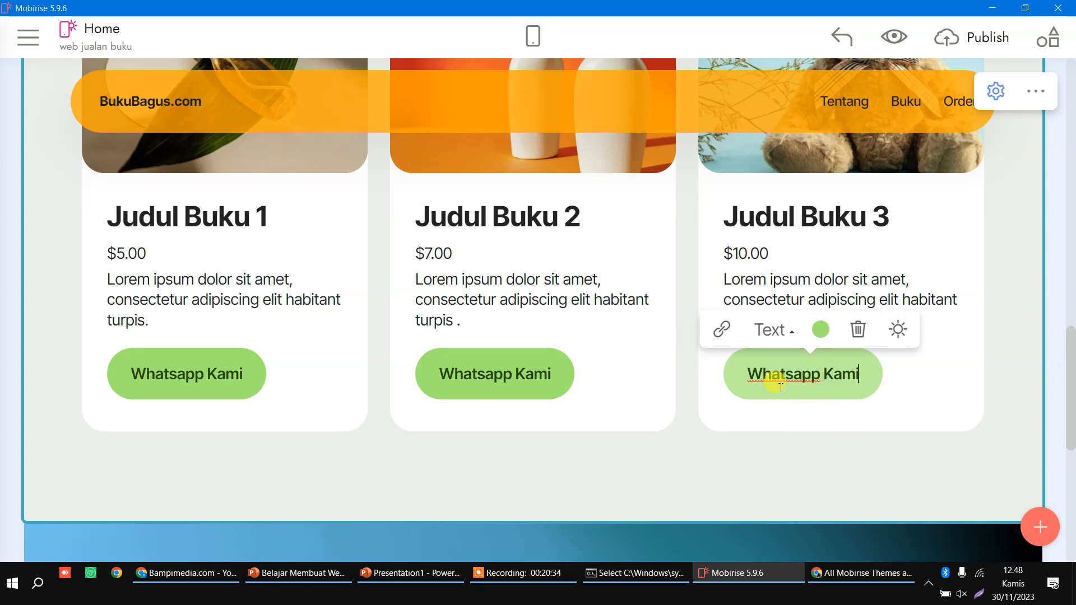
click(353, 457)
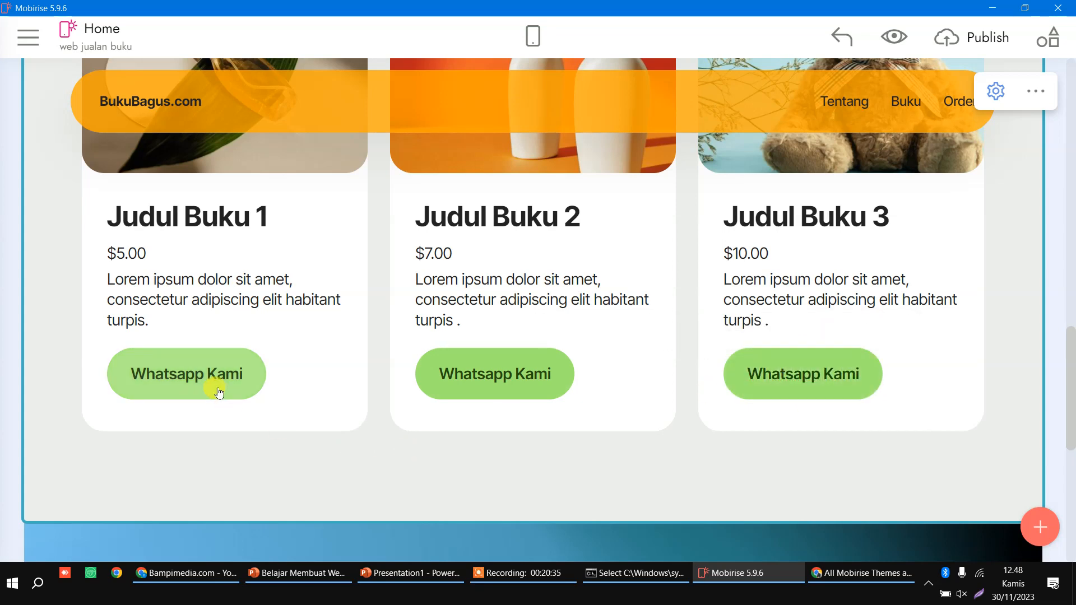
click(179, 381)
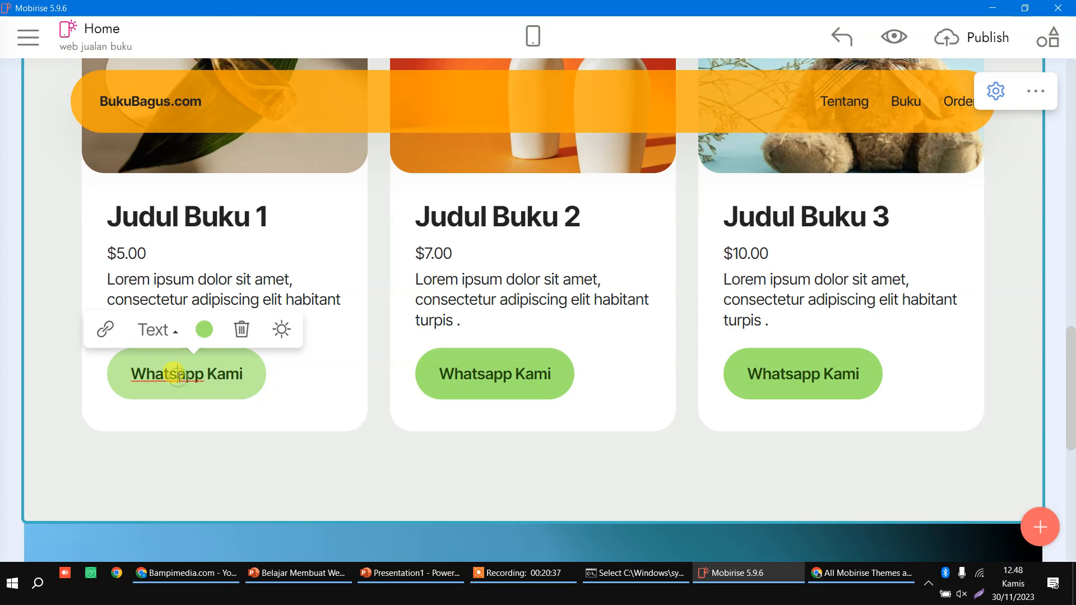
click(106, 331)
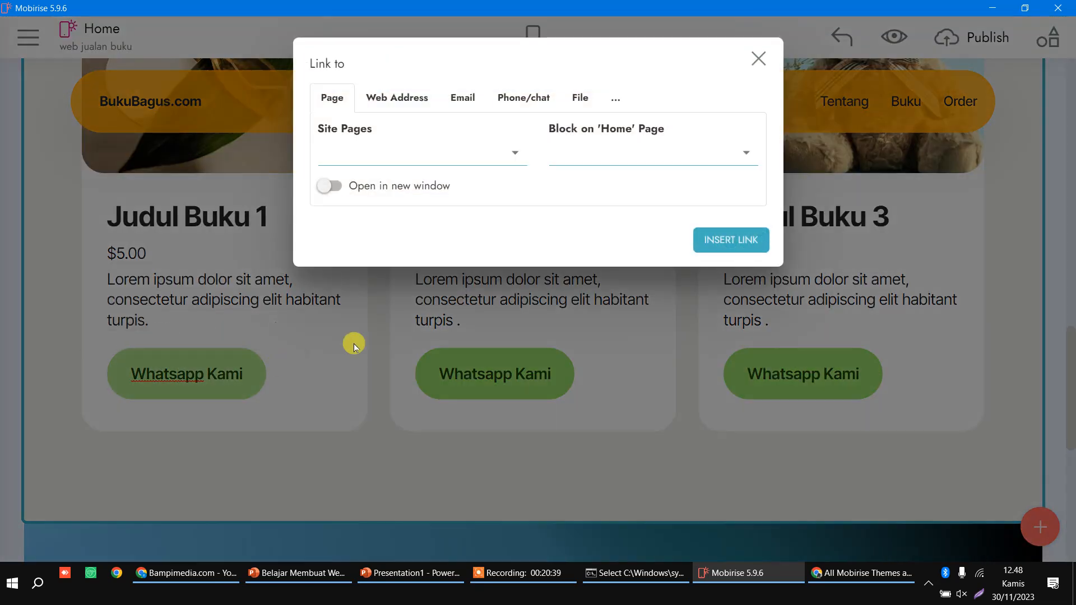
click(547, 98)
click(349, 173)
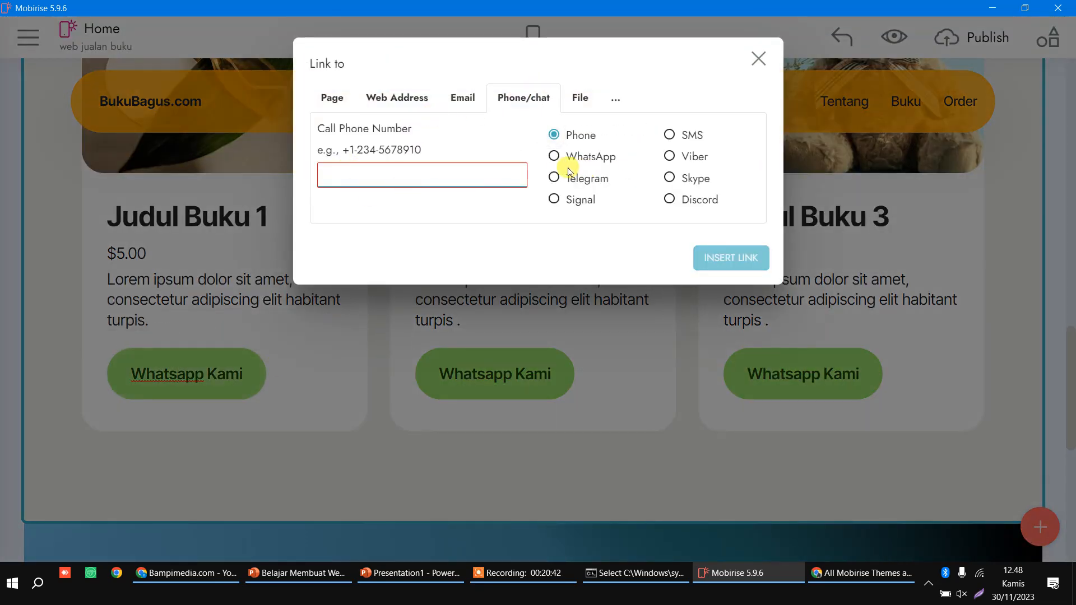
click(555, 157)
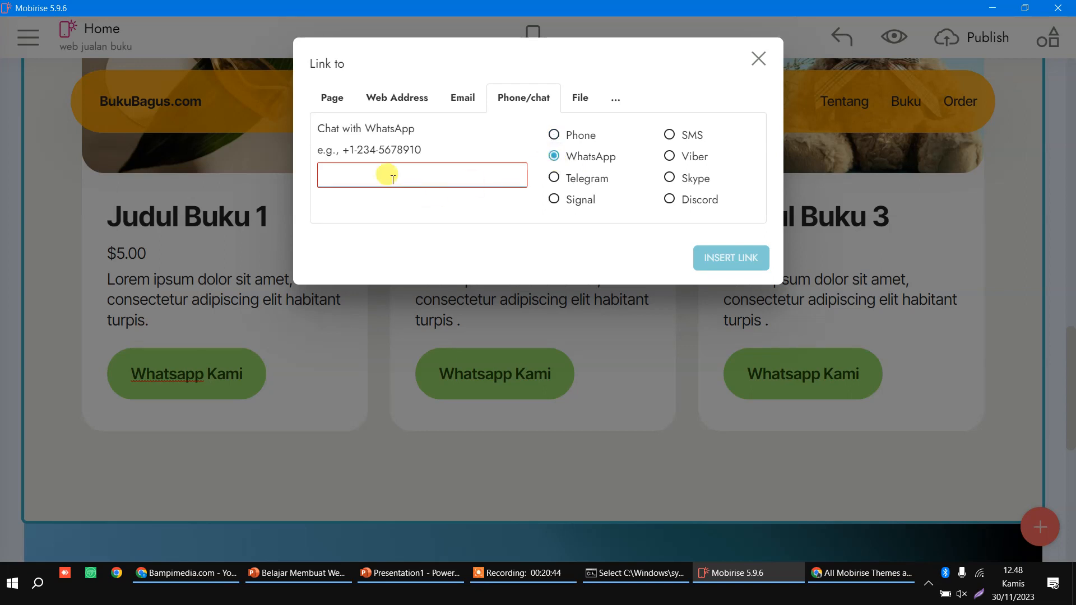
click(403, 103)
click(388, 155)
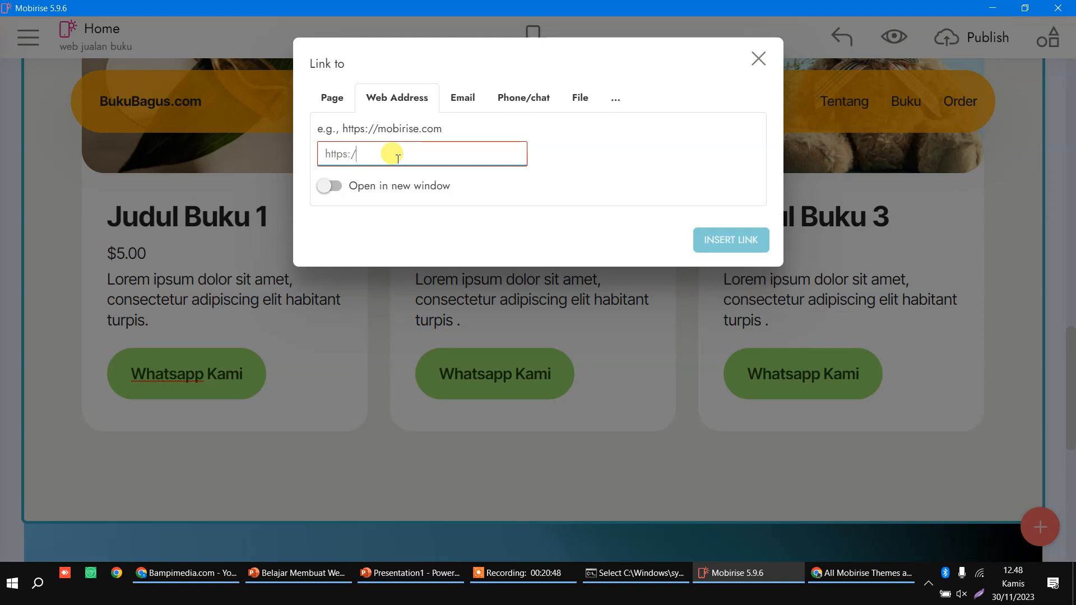
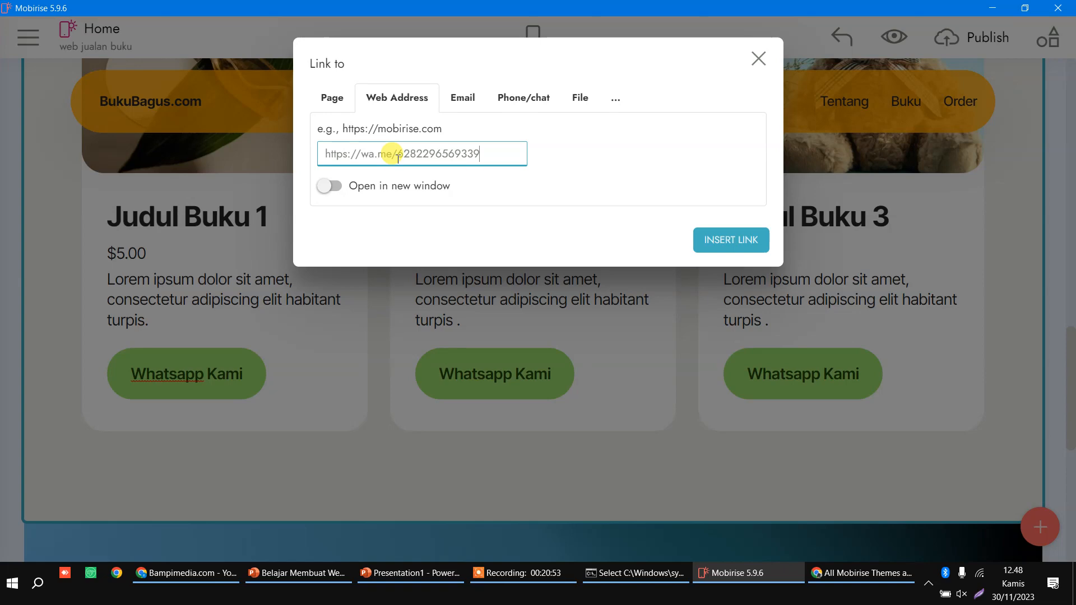
key(ctrl+a)
key(ctrl+c)
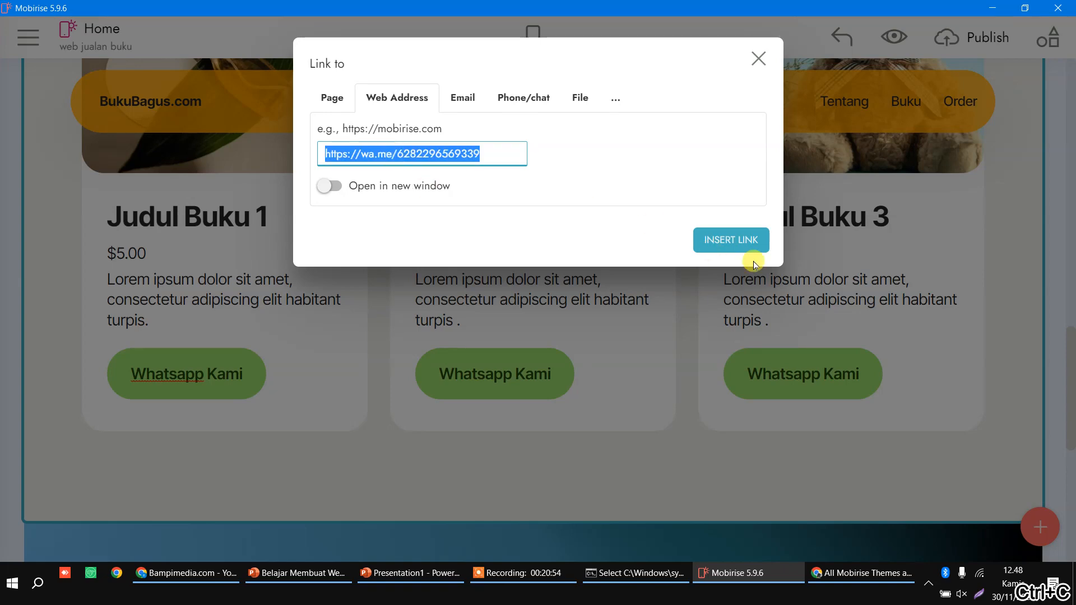
click(731, 240)
Step: Paste the same wa.me web address as the second card's Whatsapp Kami button link
click(536, 376)
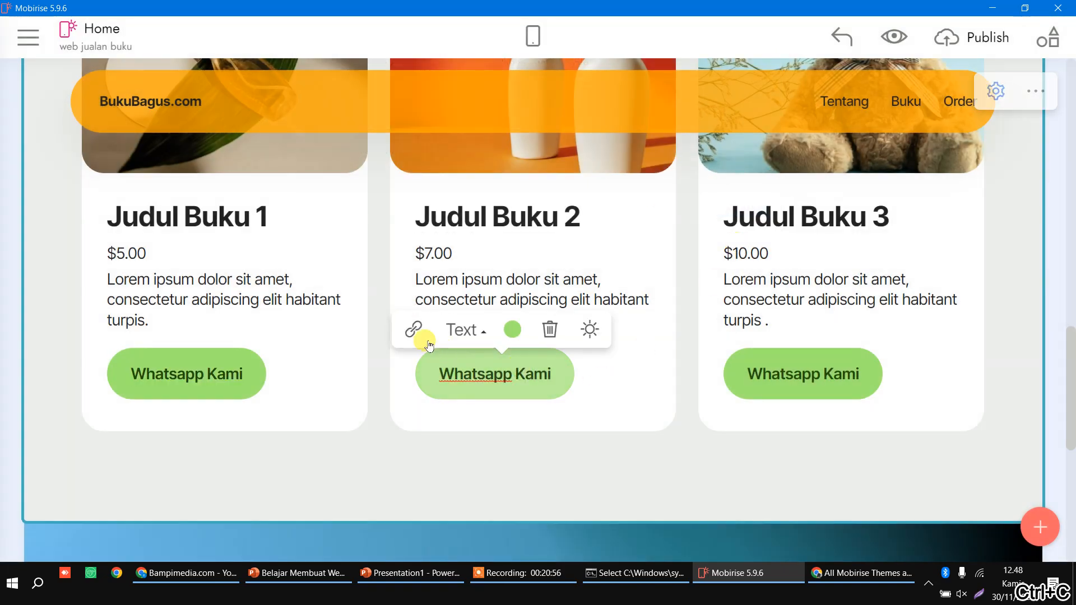
click(414, 330)
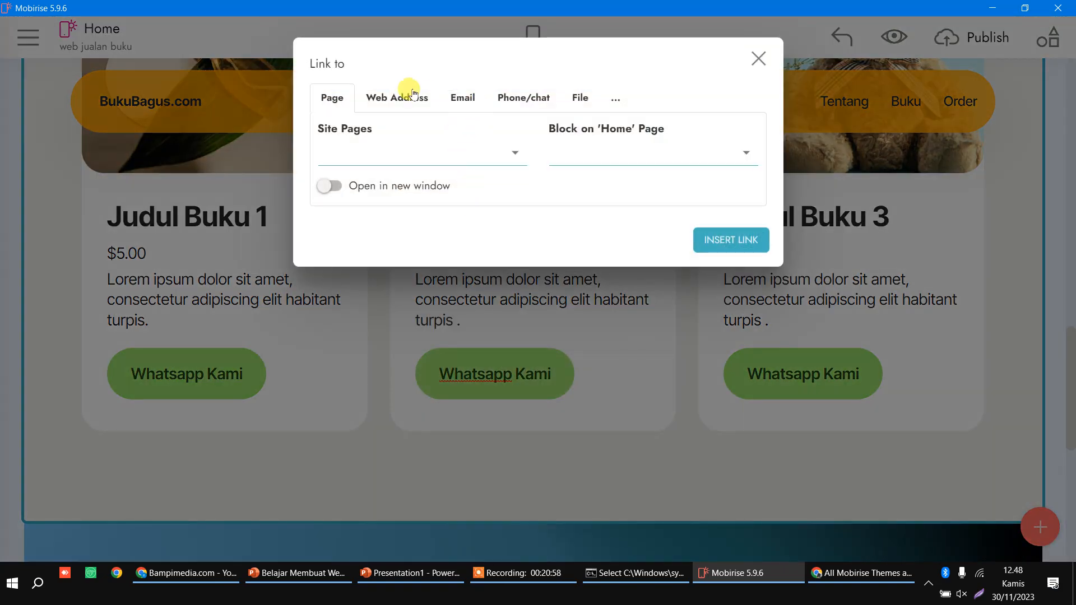
click(498, 96)
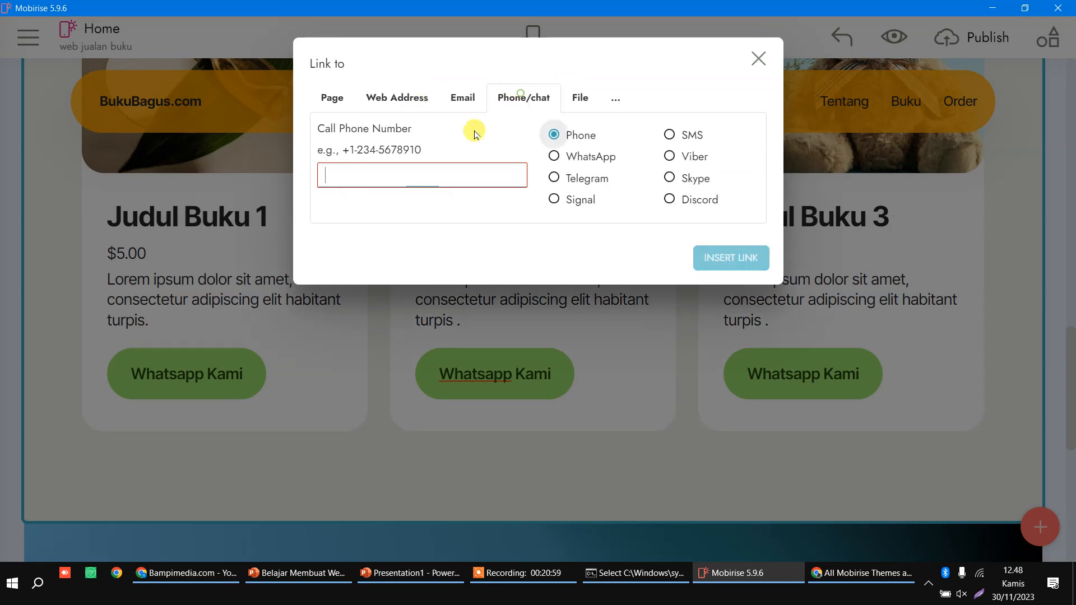
click(347, 105)
click(383, 111)
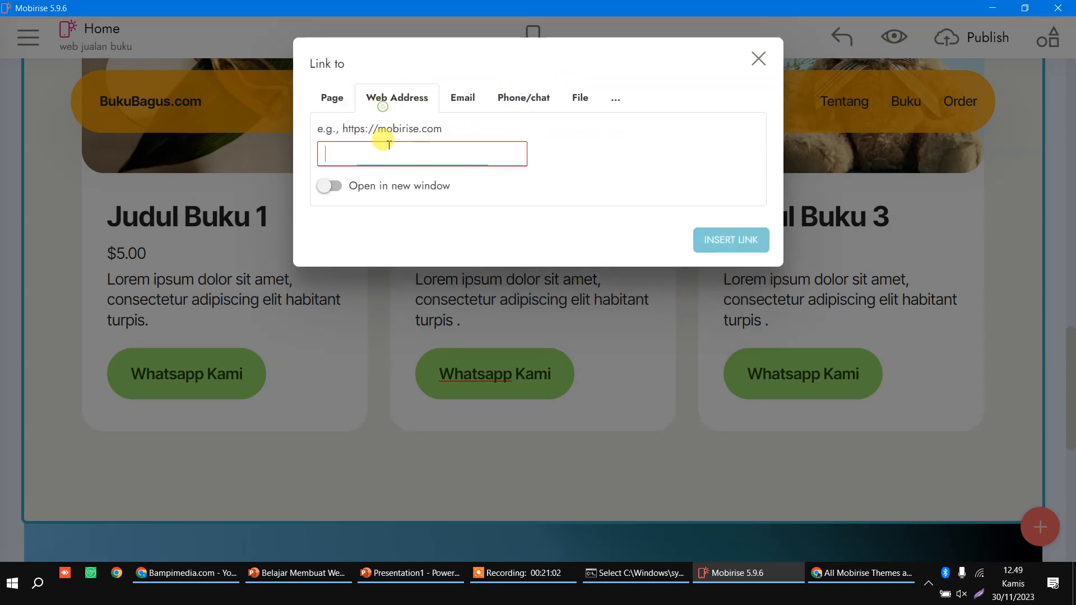
key(ctrl+v)
click(722, 239)
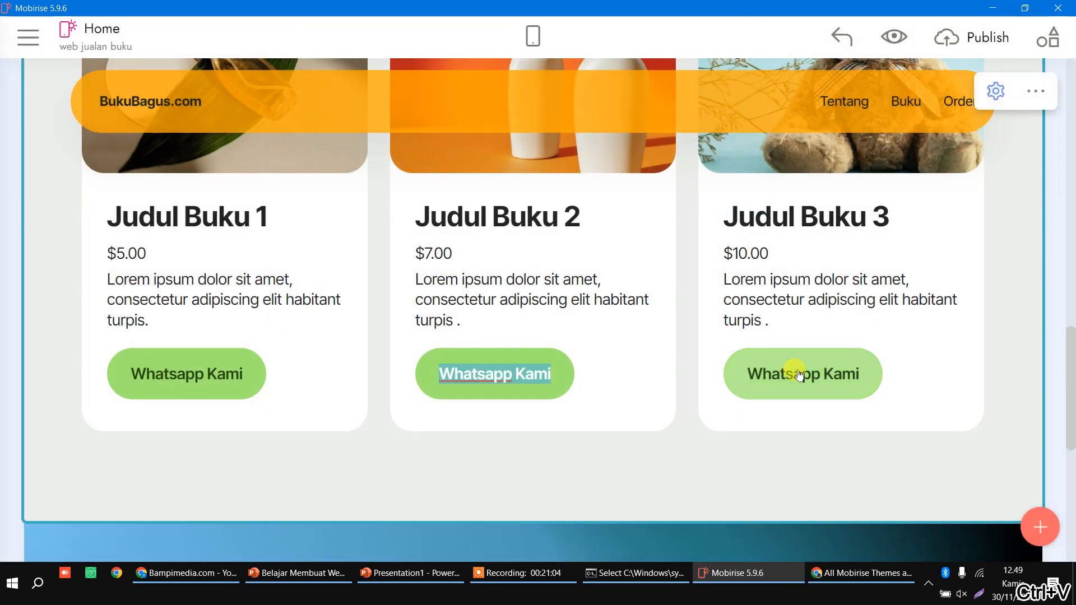
Step: Give the third card's Whatsapp Kami button the pasted wa.me web address link
click(801, 373)
click(722, 329)
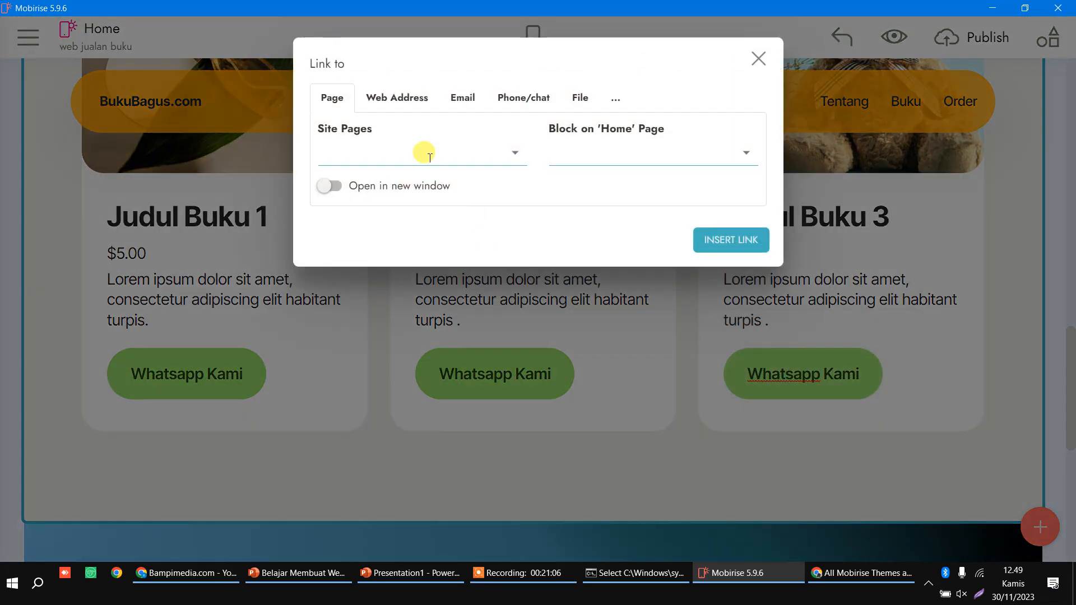
click(428, 155)
click(417, 101)
key(ctrl+v)
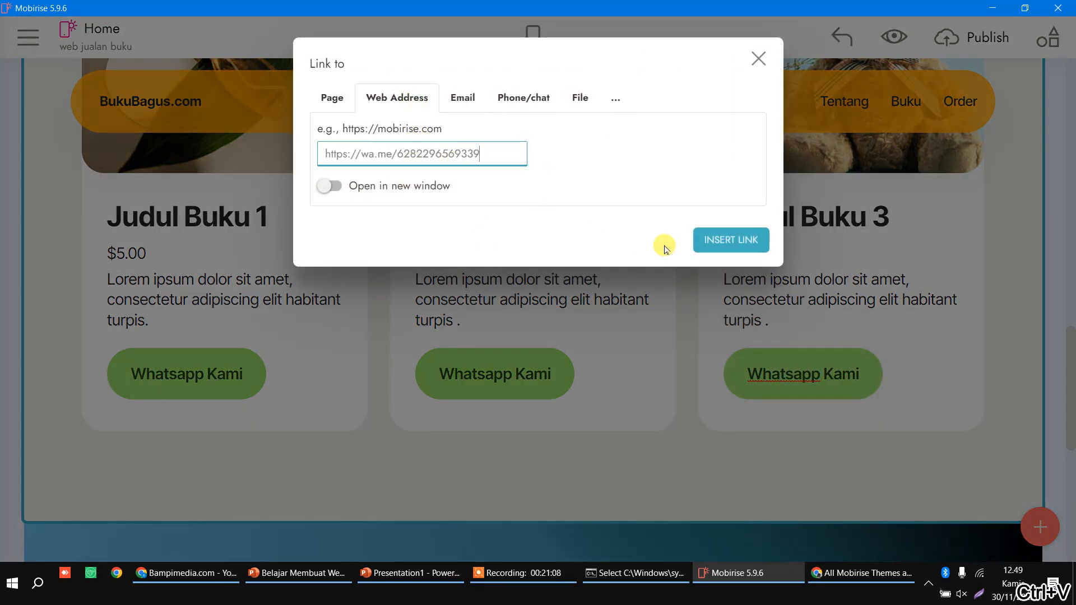
click(716, 234)
scroll(673, 313, down, 5)
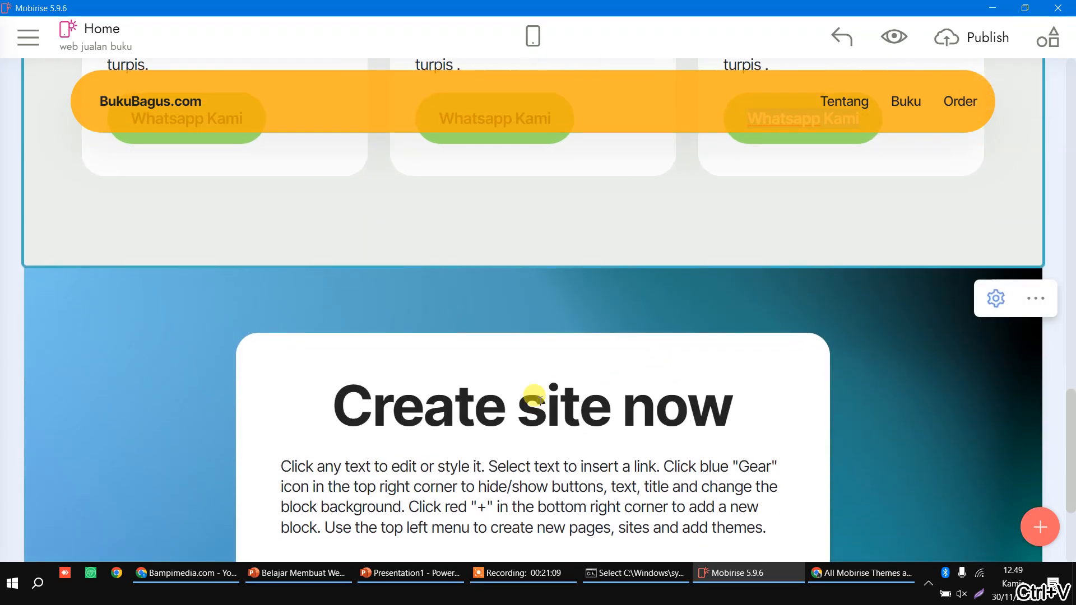
Step: Retitle the section 'Order Sekarang' with the centred message 'Untuk Order Produk-Produk Kami Klik Tombol Dibawah'
triple_click(528, 409)
text(Order Sekarang)
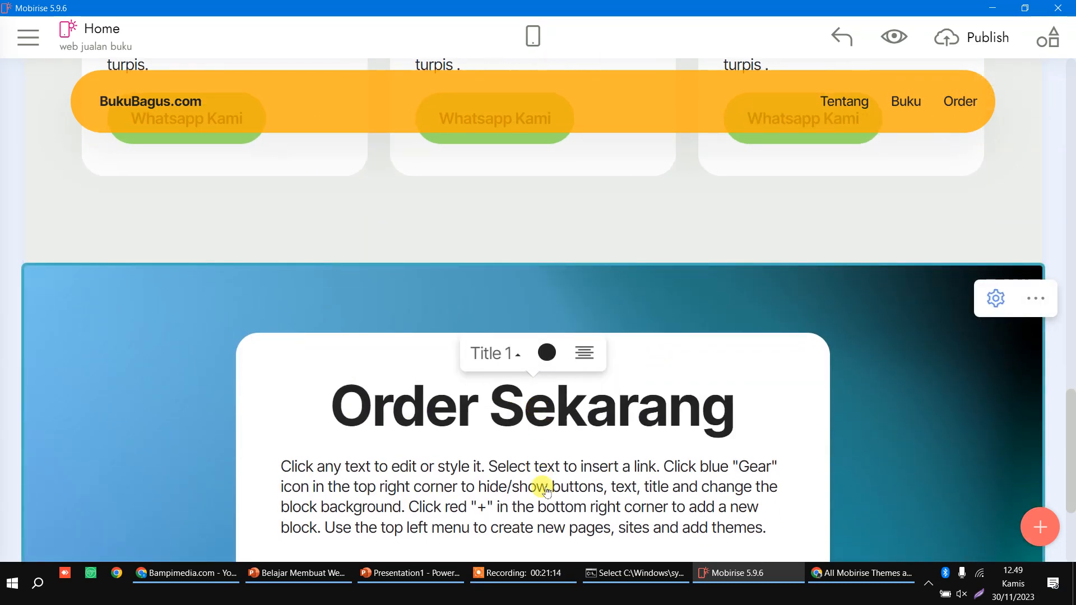
click(541, 489)
key(ctrl+a)
text(U)
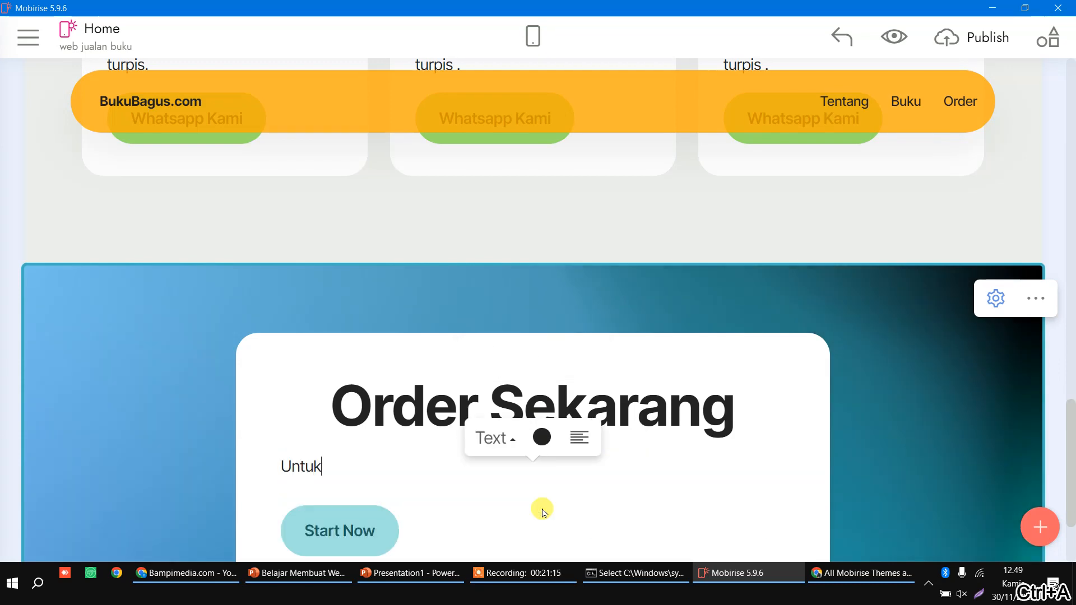
text(ntuk Order Produk-)
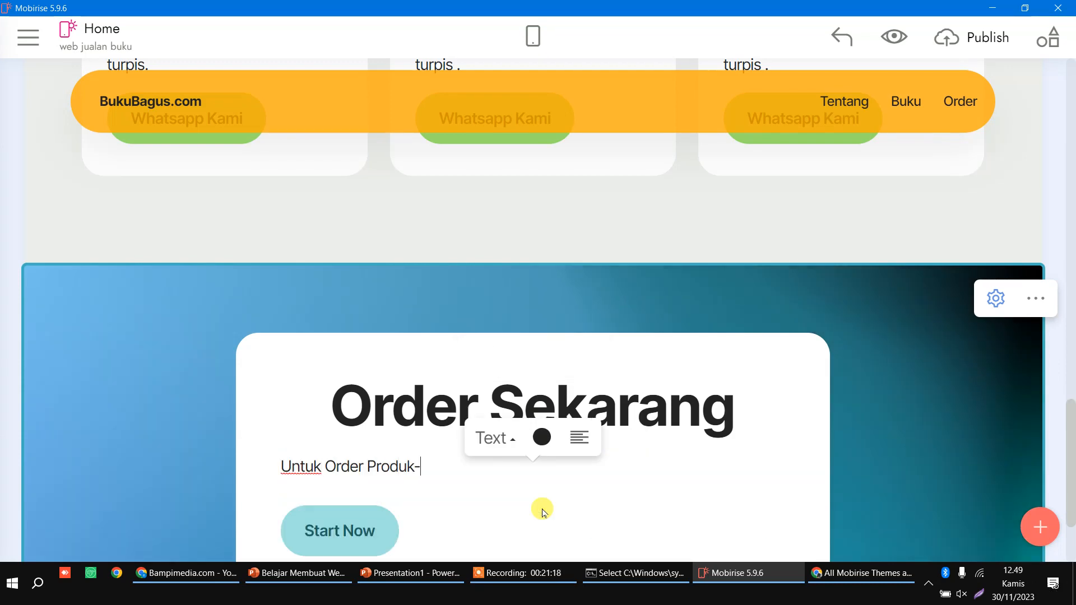
text(Produk Kami Klik)
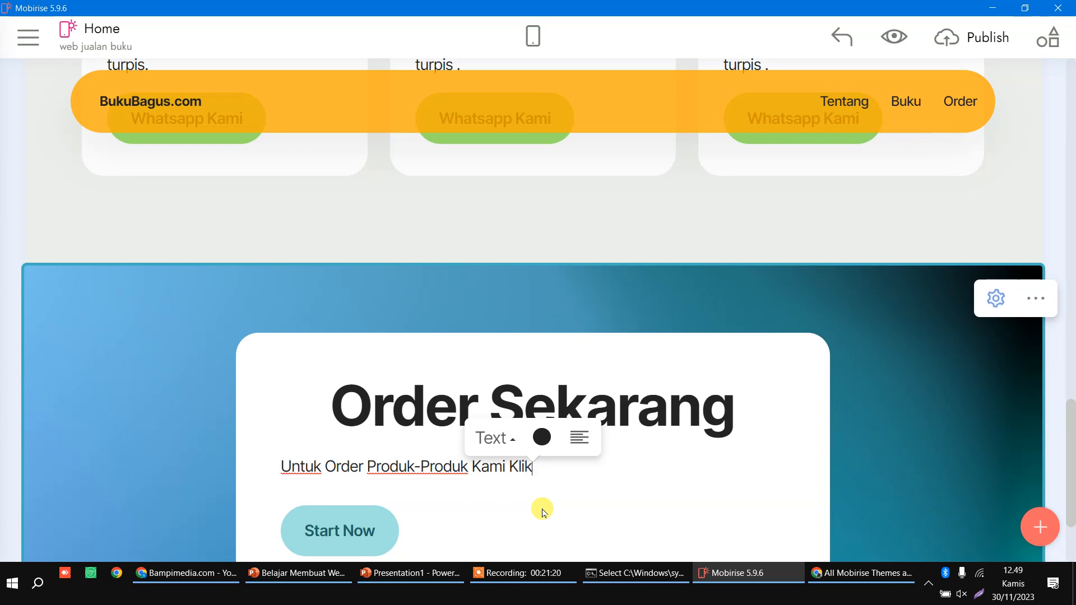
text( Tombol )
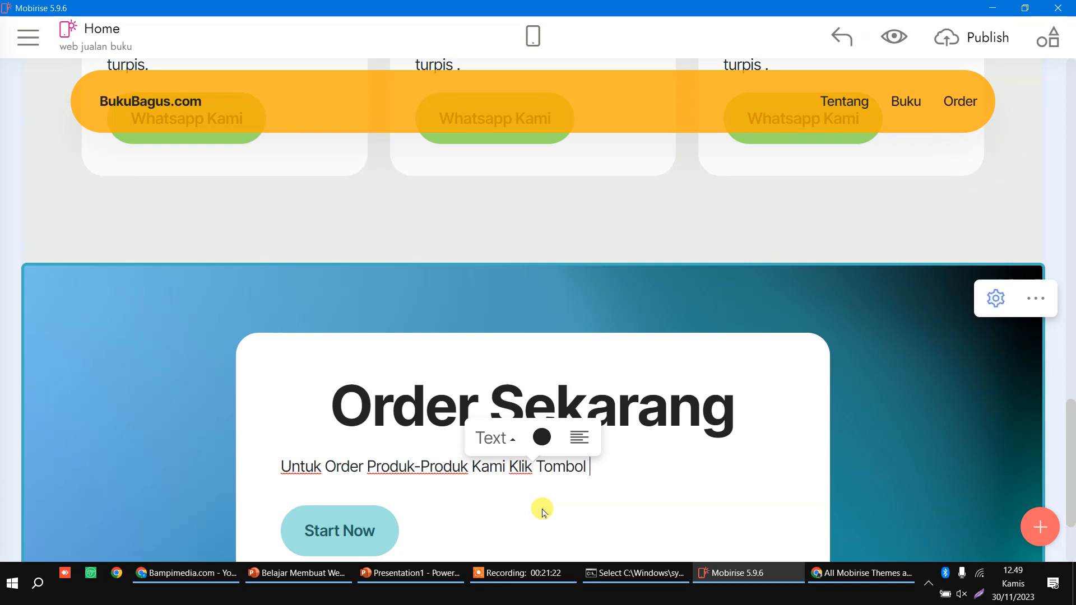
text(Dibaw)
key(BackSpace)
text(awa)
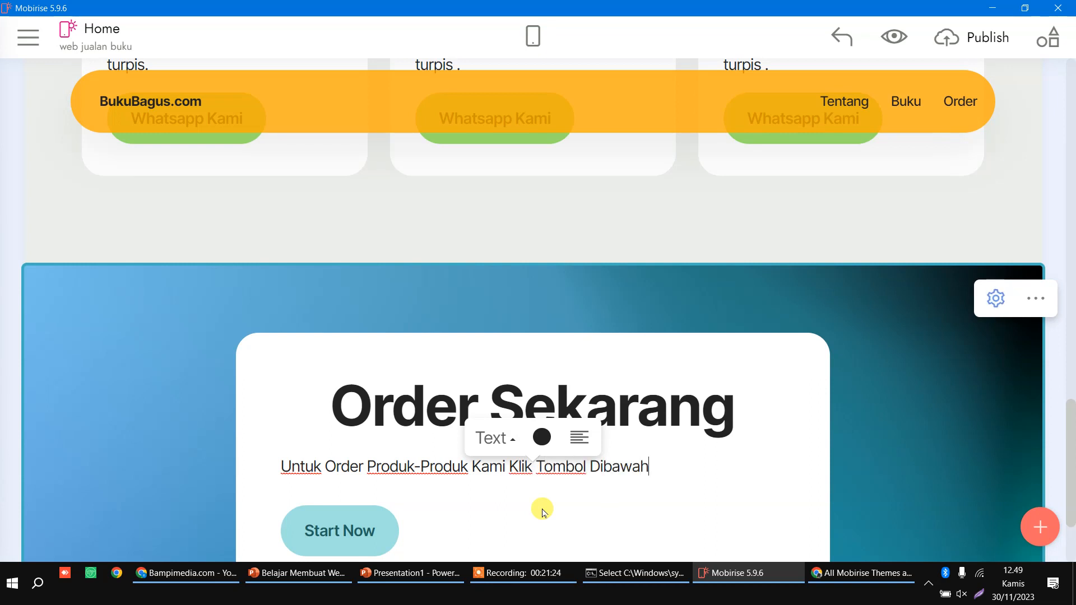
click(579, 437)
Step: Rename the Start Now button 'Whatsapp' and replace its mobiri.se link with the wa.me address
double_click(550, 530)
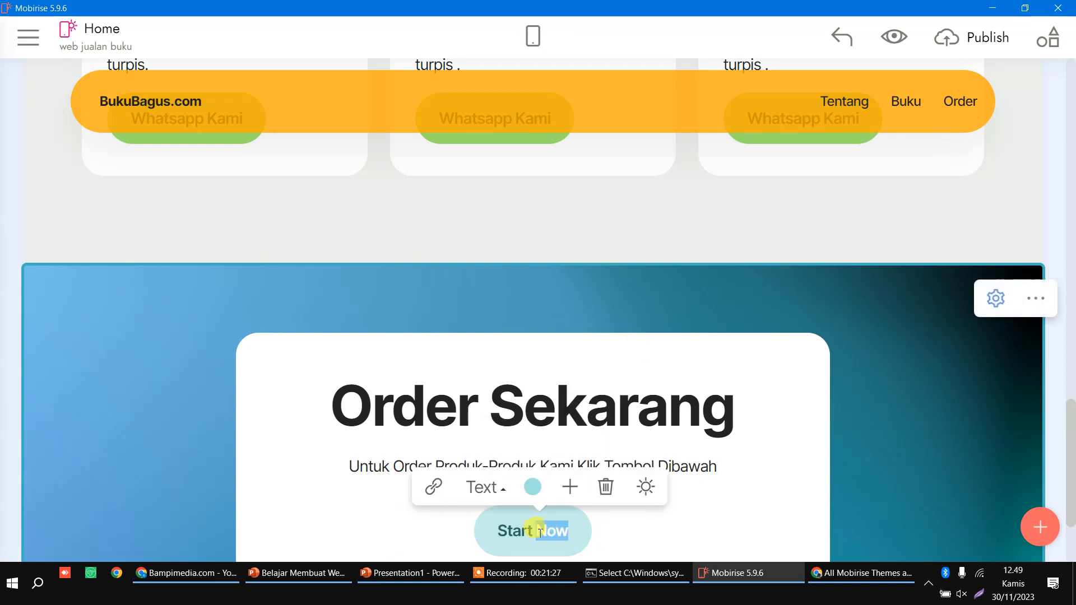
text(Whtsa)
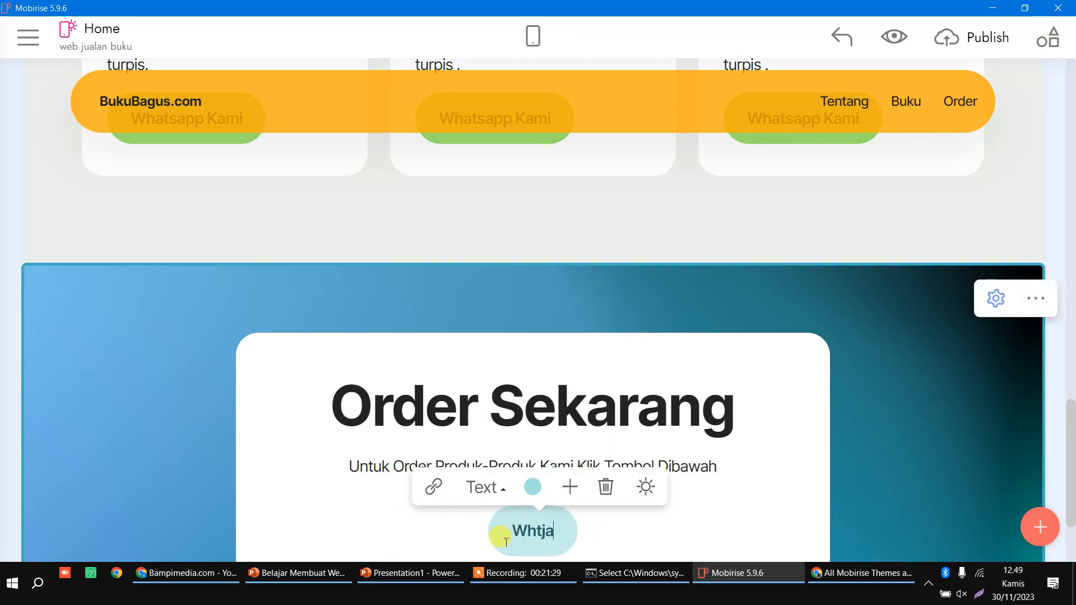
key(BackSpace)
key(BackSpace)
key(BackSpace)
text(atsapp)
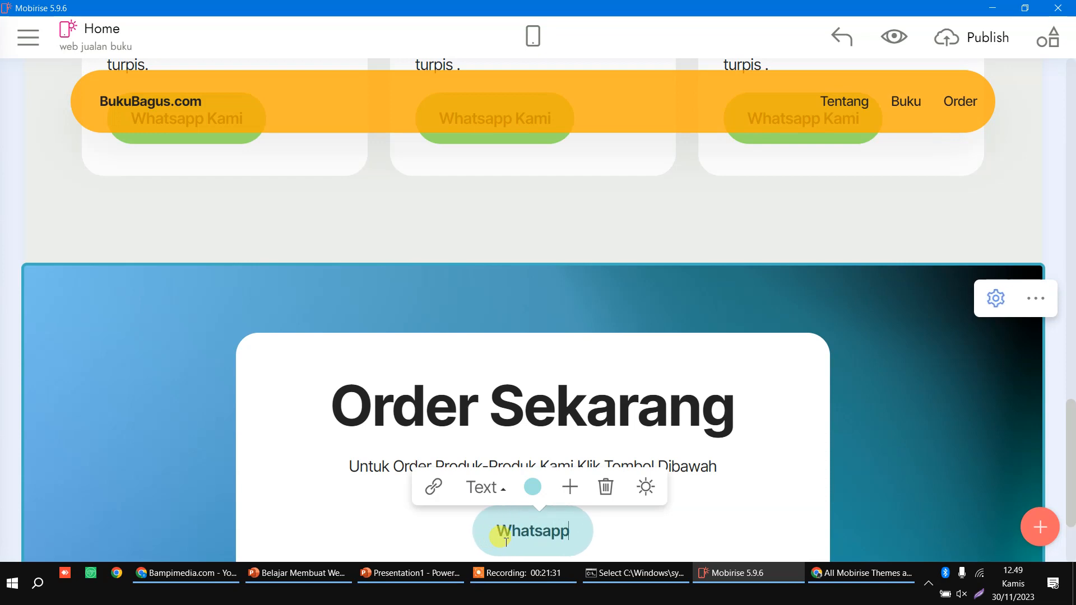
click(434, 487)
click(423, 154)
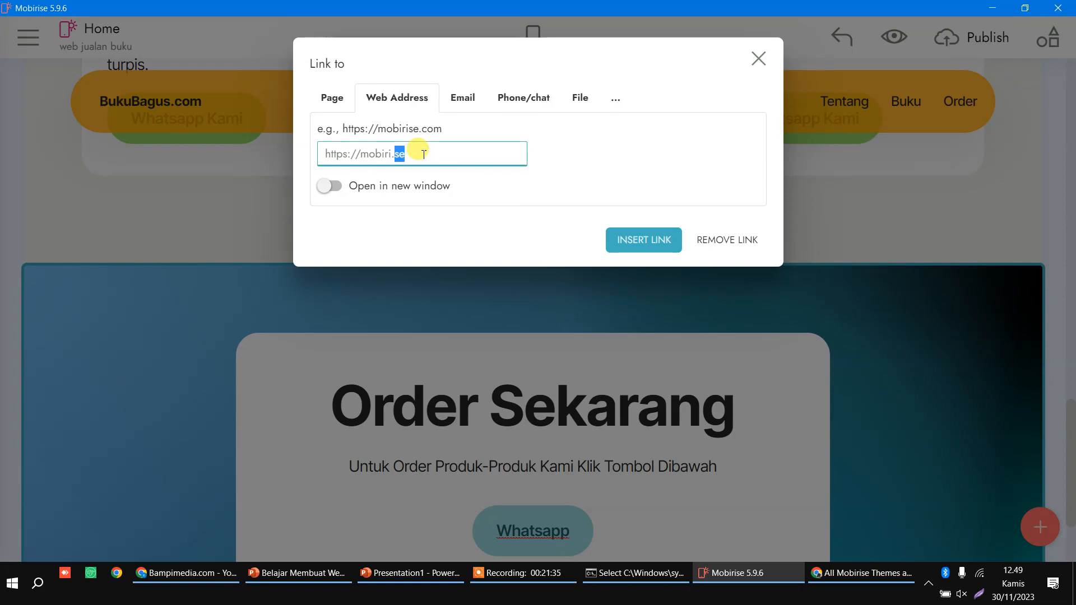
key(ctrl+a)
key(ctrl+v)
click(644, 239)
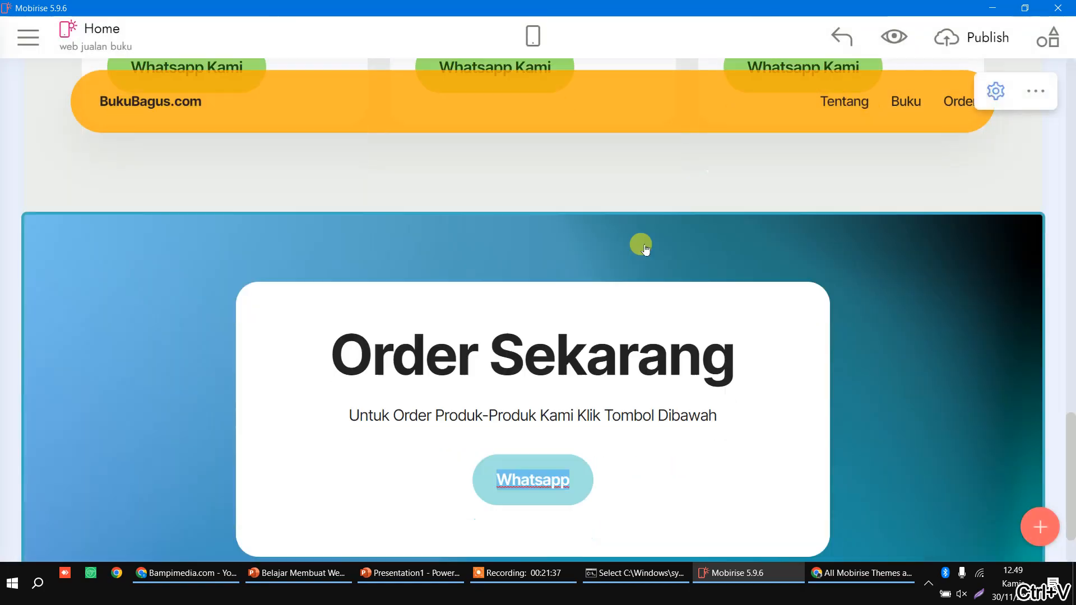
Step: In mobile view, open Publish and change the mobirisesite.com subdomain to bukumurah
scroll(644, 248, up, 15)
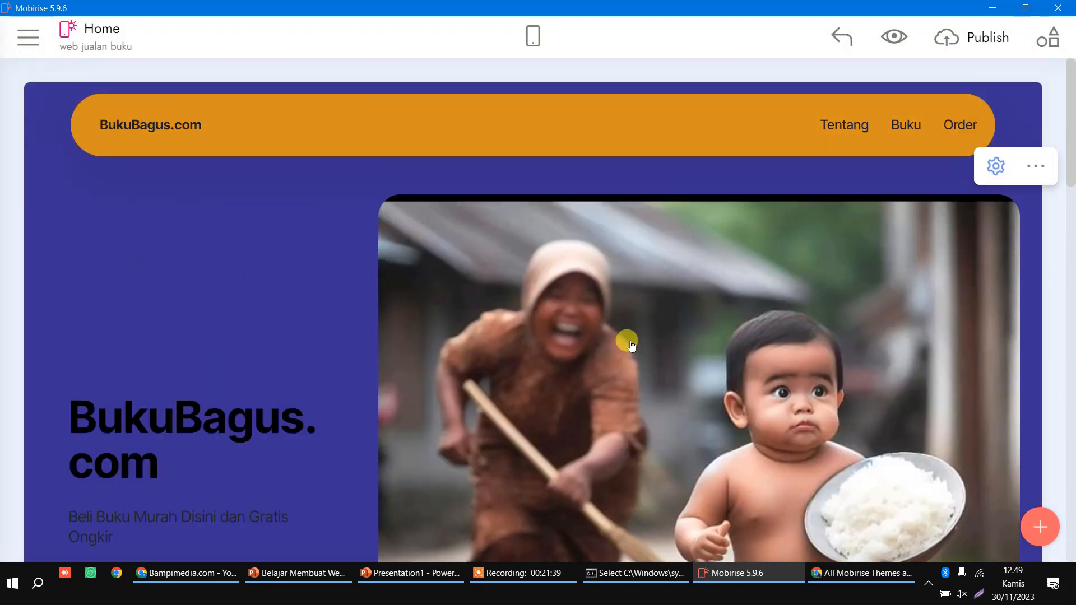
click(535, 38)
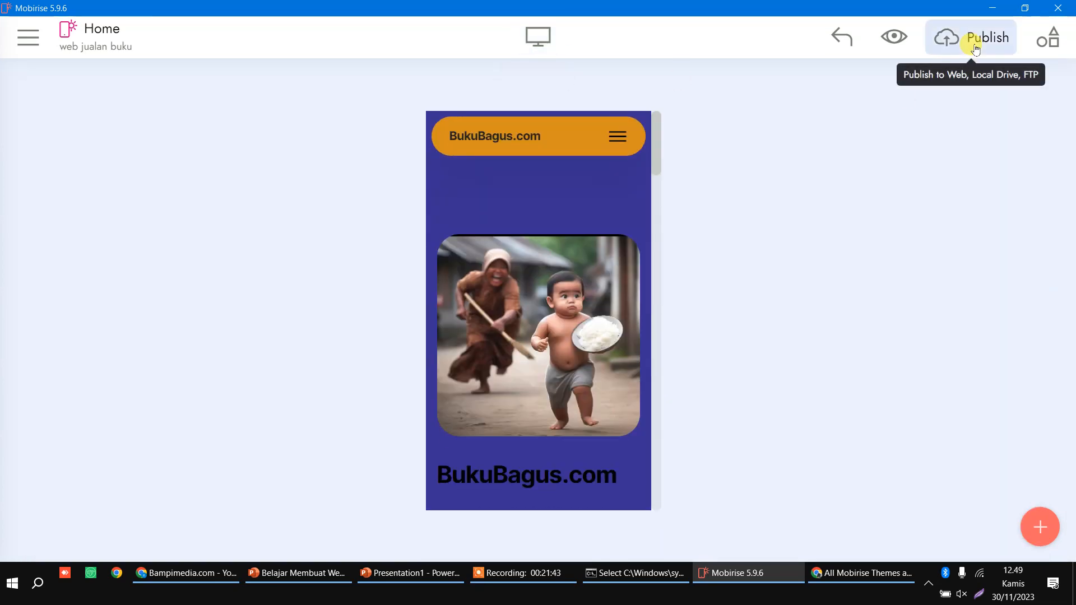
click(975, 46)
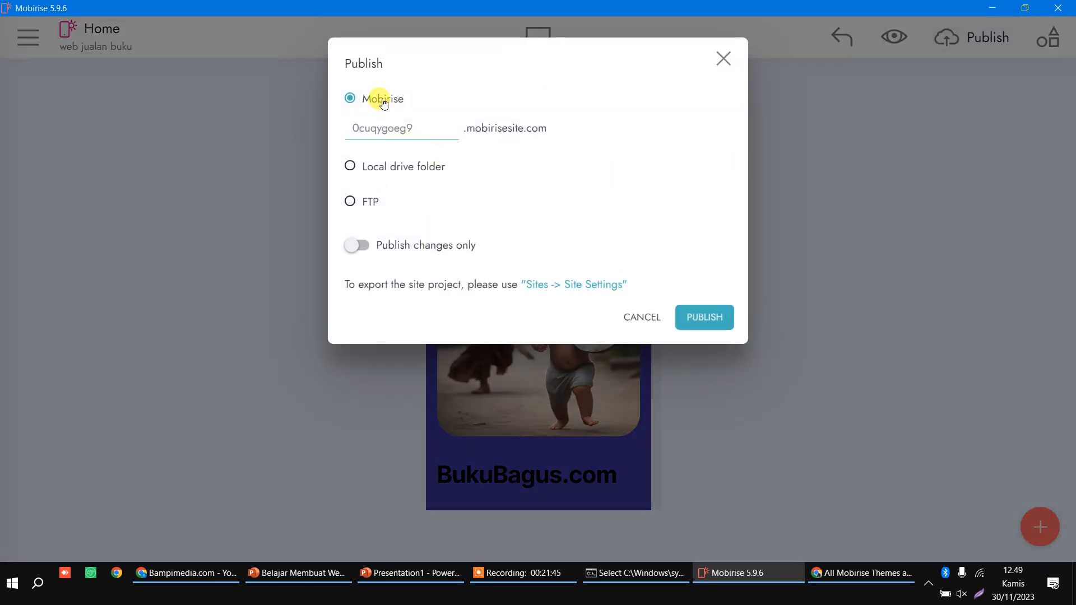
double_click(433, 132)
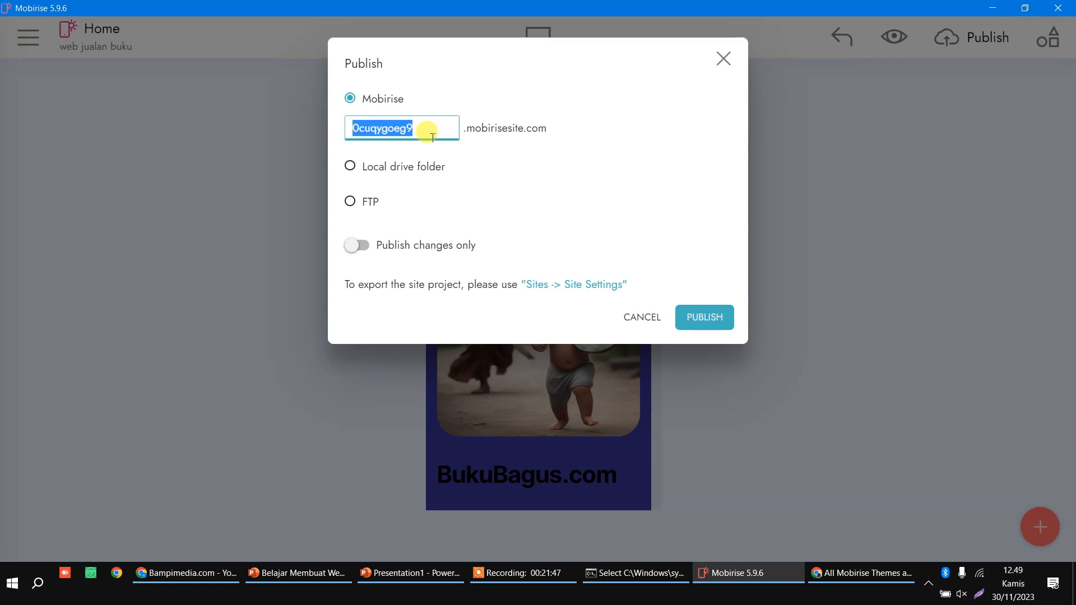
text(bukumurah)
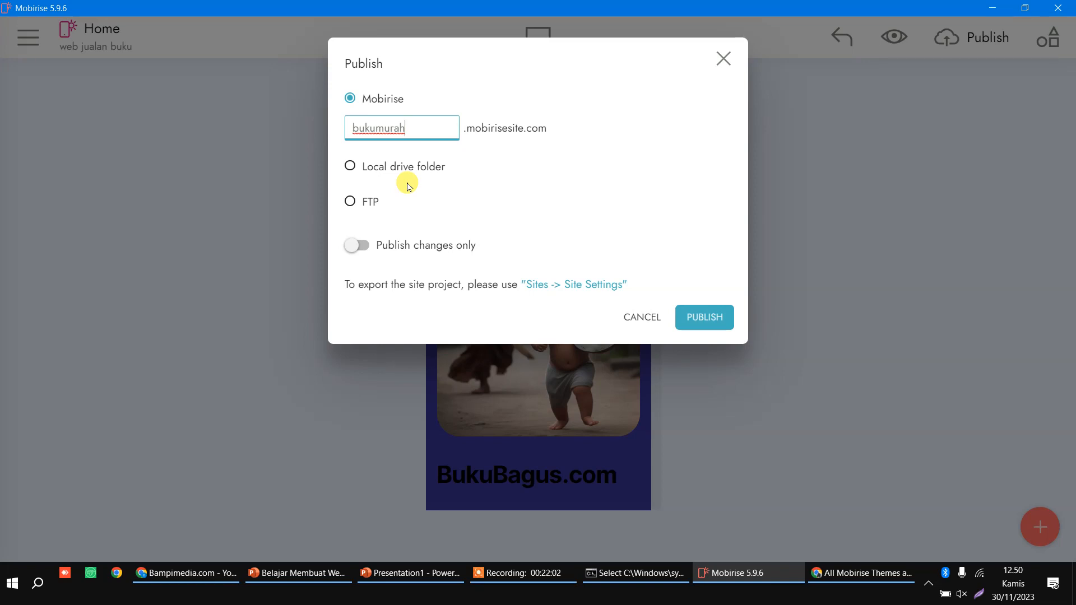
Step: Launch a blank Notepad window through the Run prompt
key(super+r)
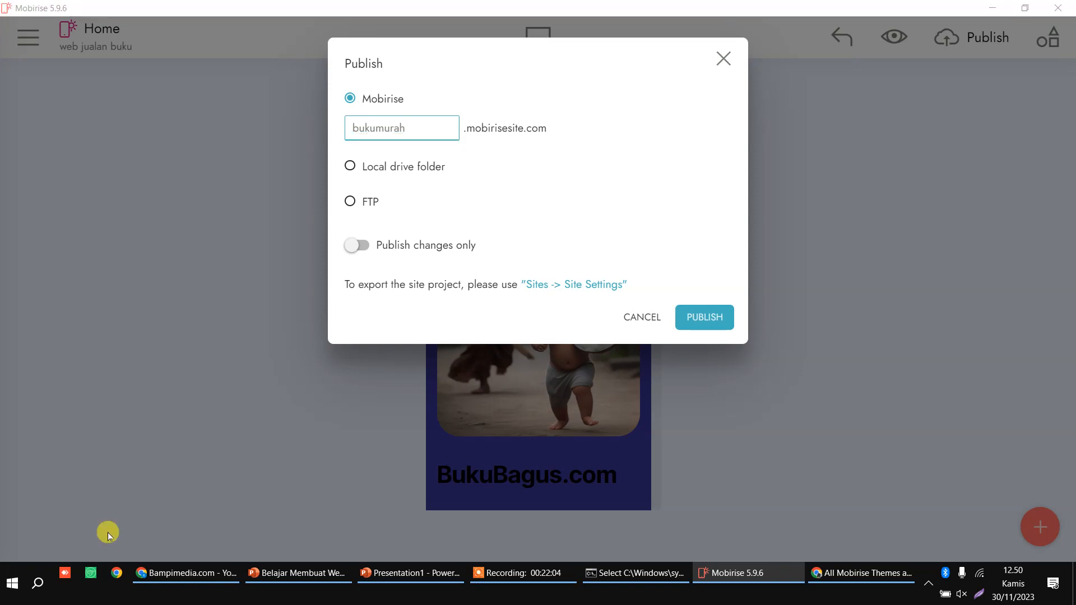
text(notepad)
click(108, 532)
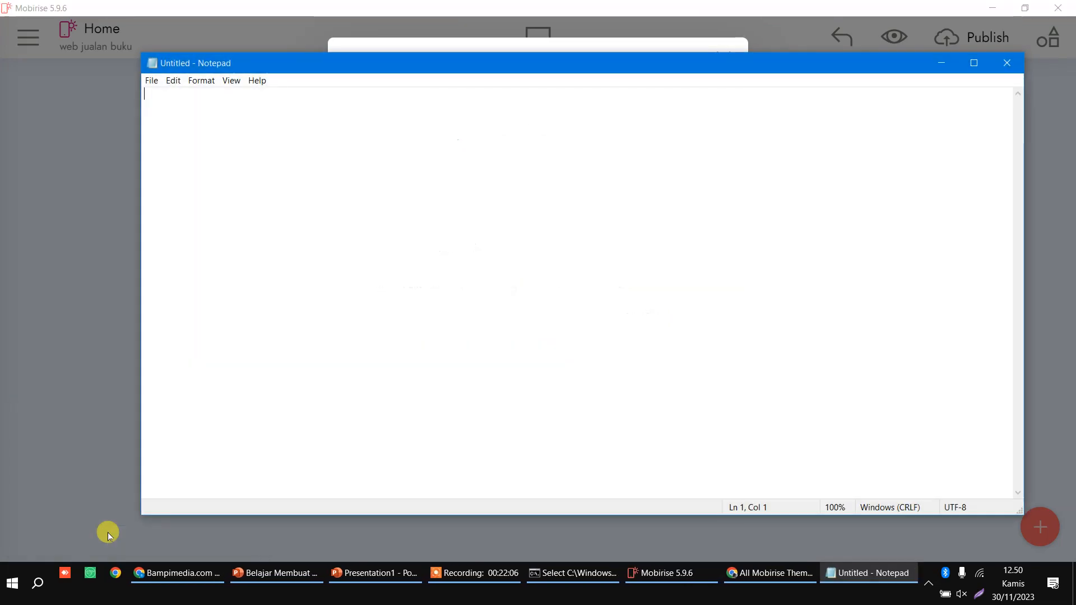
Step: Zoom in, type the shop's WhatsApp phone number into Notepad, and minimize it
scroll(413, 349, up, 3)
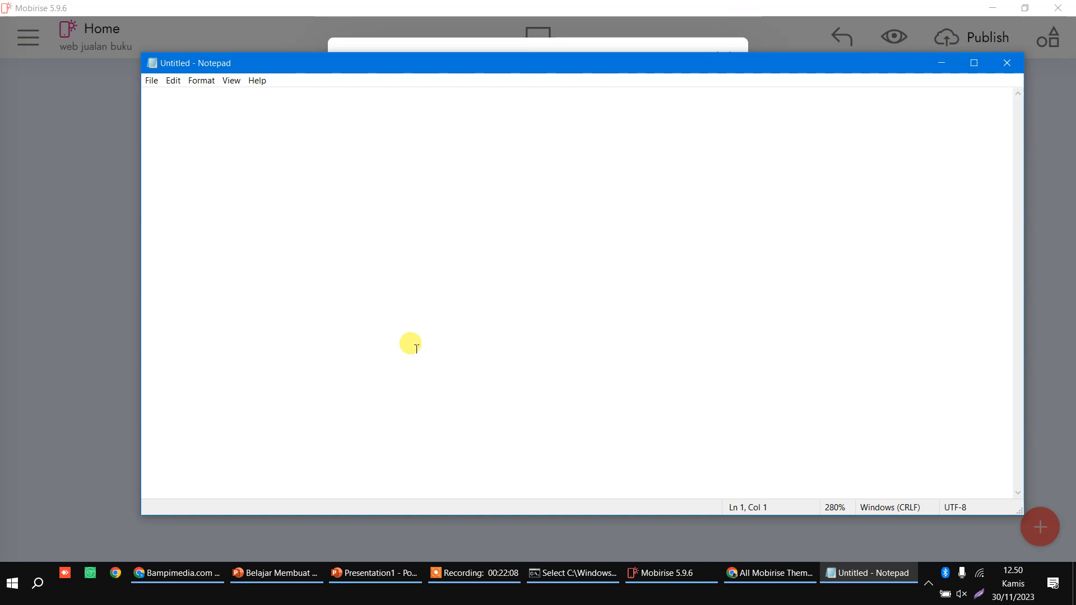
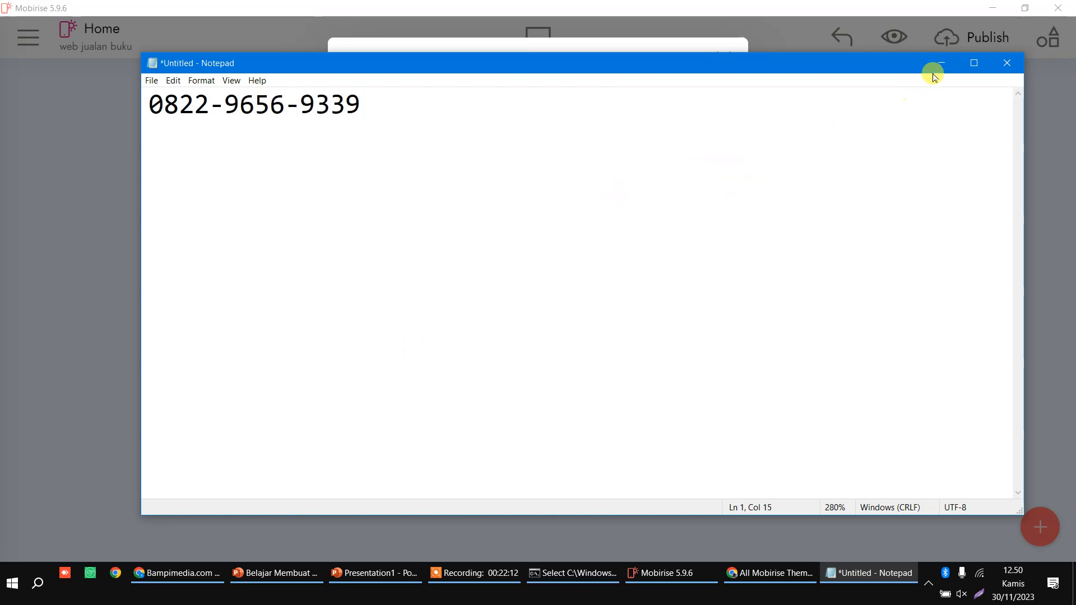
click(941, 64)
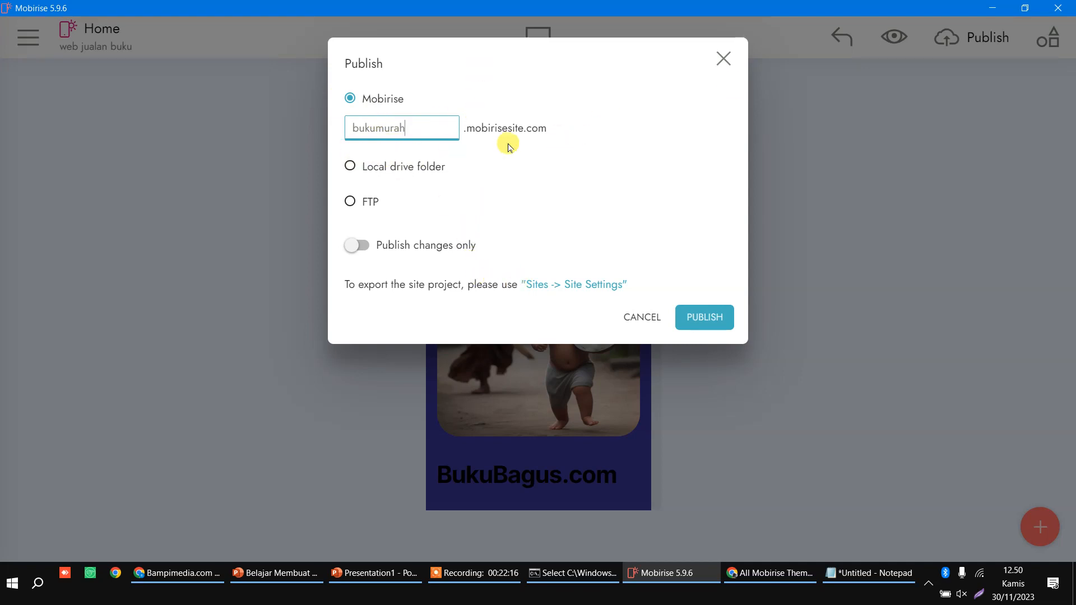
Step: Publish to bukumurah.mobirisesite.com, hit the three-free-sites limit, and restore the subdomain to bukumurah
click(693, 324)
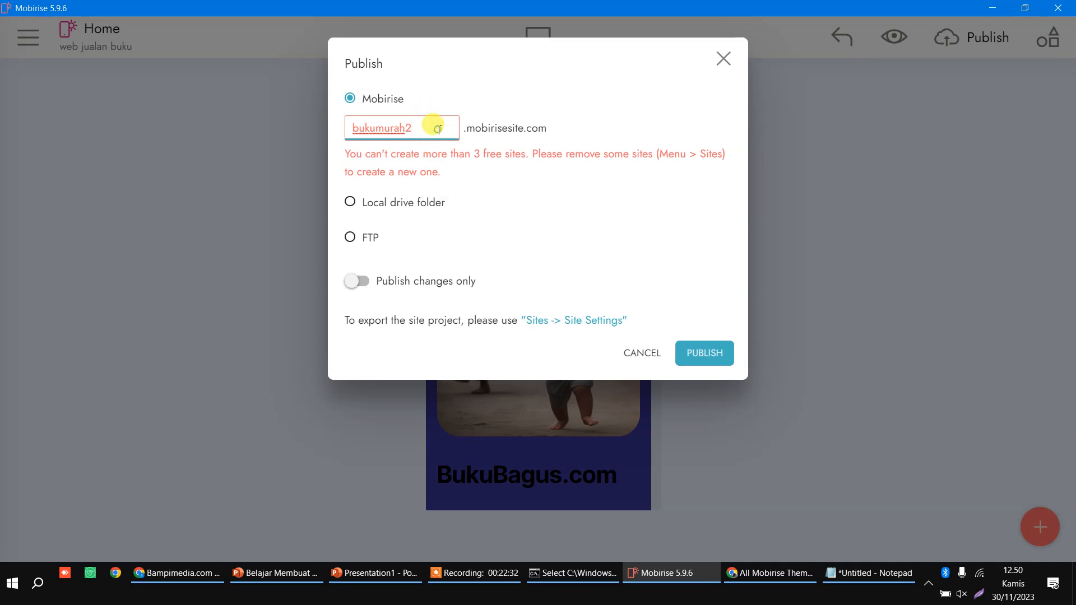
click(445, 124)
key(BackSpace)
double_click(359, 129)
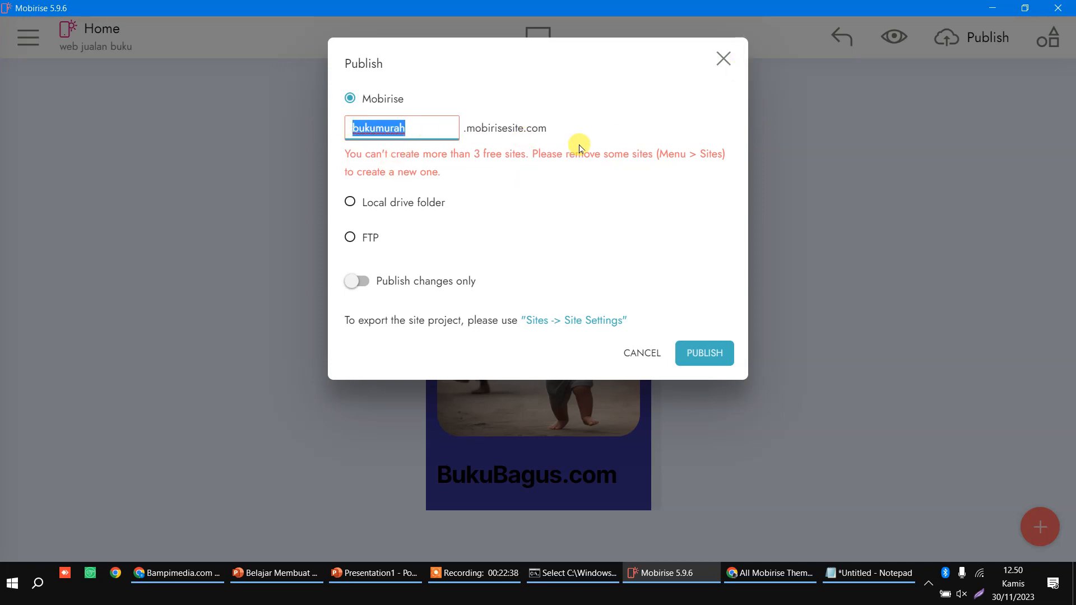